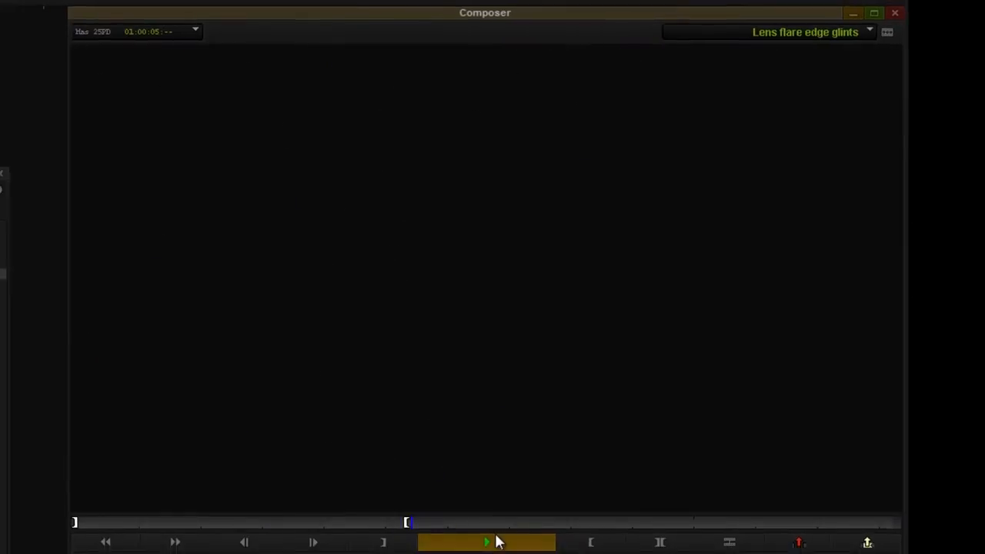
# - Play back and scrub through the finished Lens flare edge glints sequence to review the glowing title and its effects
pyautogui.click(498, 542)
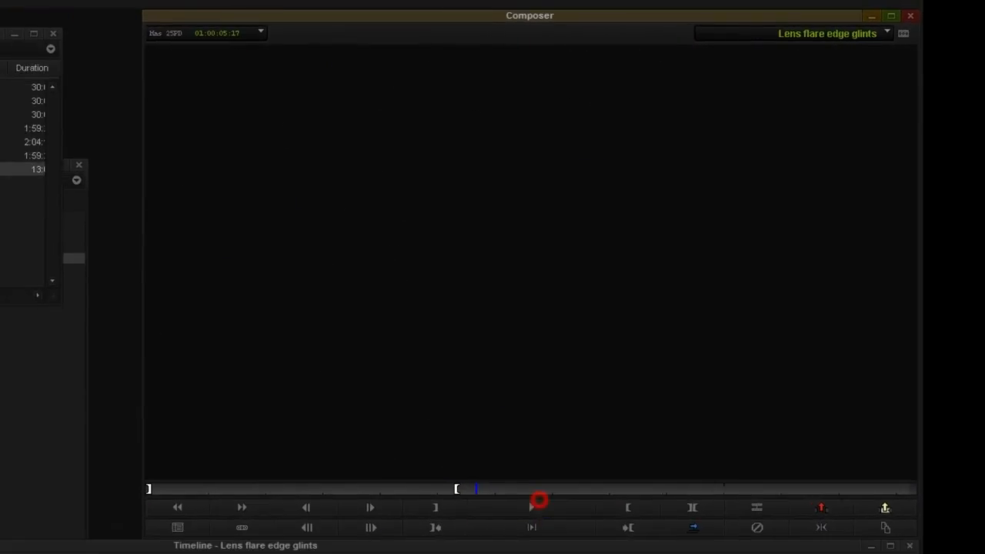
pyautogui.moveTo(330, 439); pyautogui.dragTo(233, 497)
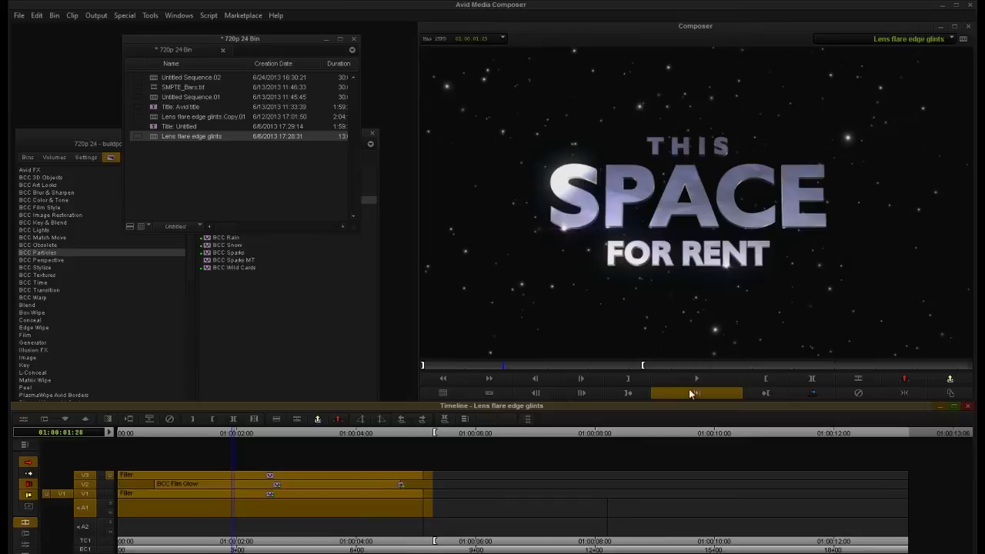
pyautogui.click(702, 379)
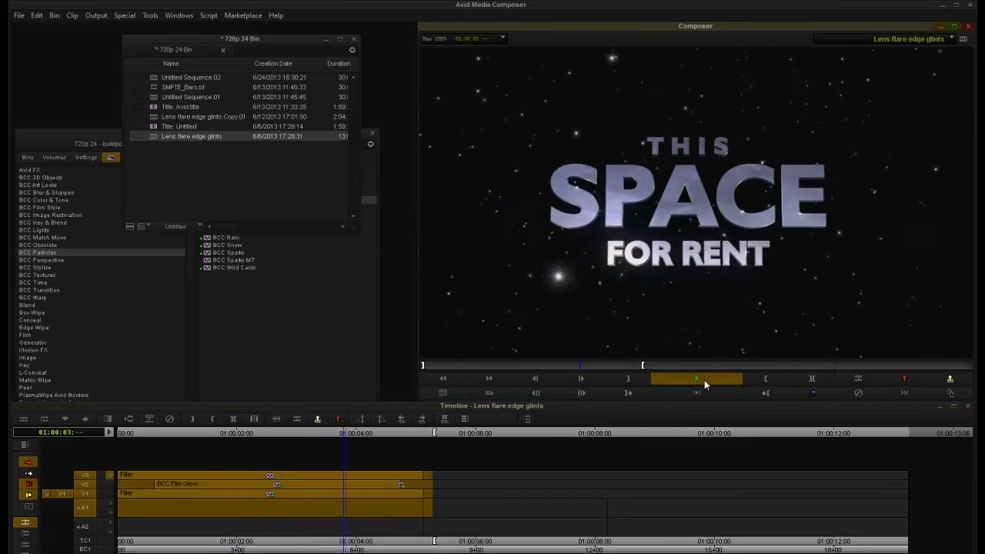
pyautogui.click(704, 380)
pyautogui.moveTo(281, 434); pyautogui.dragTo(326, 438)
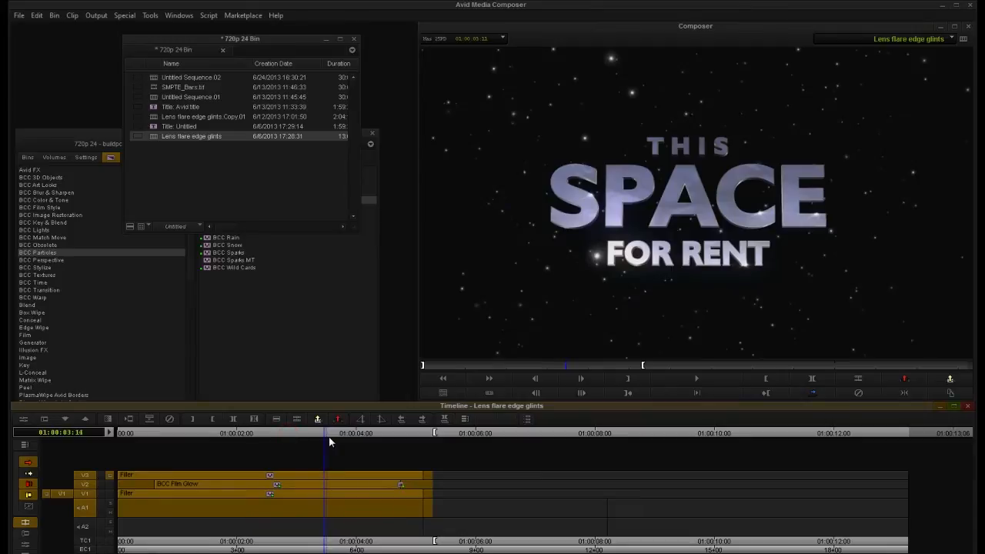
pyautogui.click(229, 476)
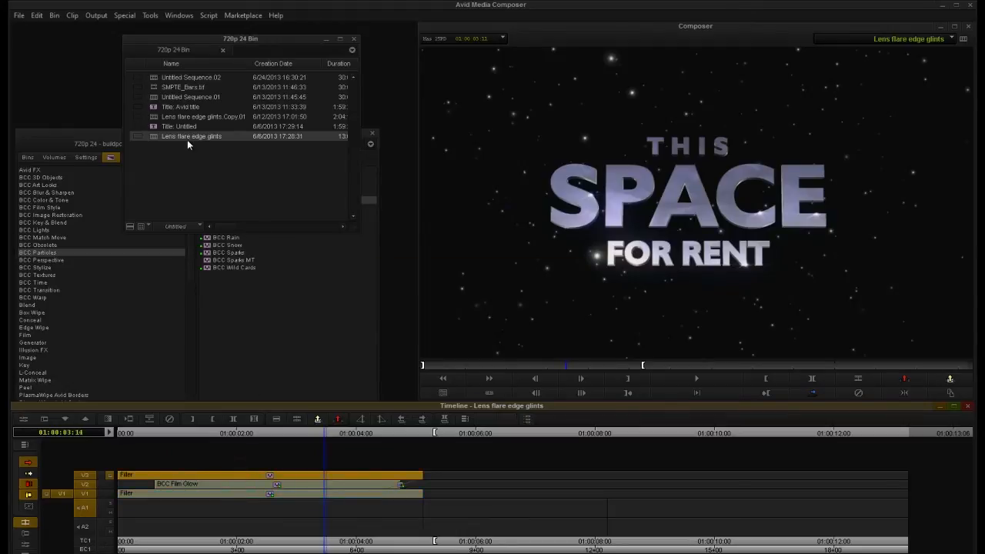
# - Load Untitled Sequence.02 and apply the BCC Extruded Text effect to the filler on track V2
pyautogui.doubleClick(153, 79)
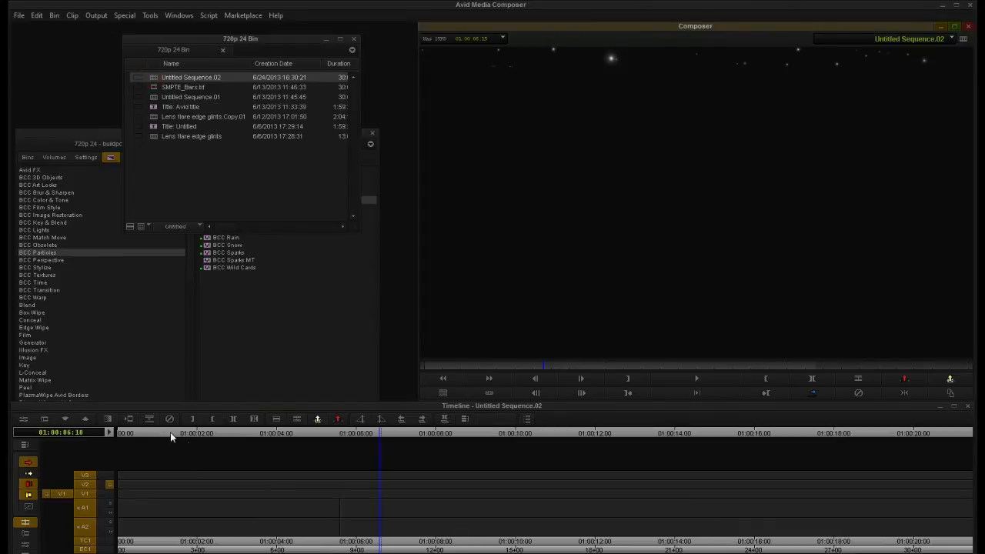
pyautogui.moveTo(163, 435); pyautogui.dragTo(207, 449)
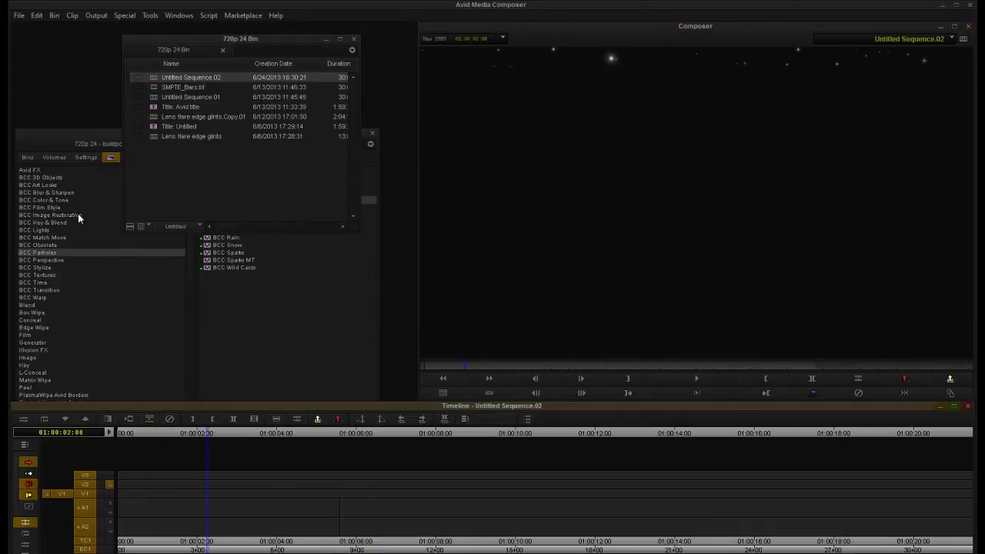
pyautogui.click(50, 178)
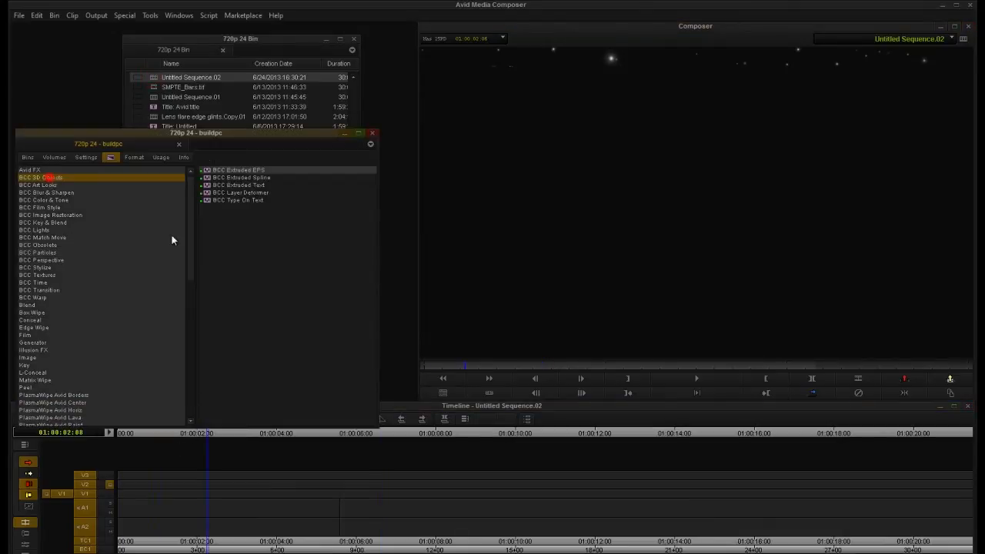
pyautogui.moveTo(250, 185); pyautogui.dragTo(230, 485)
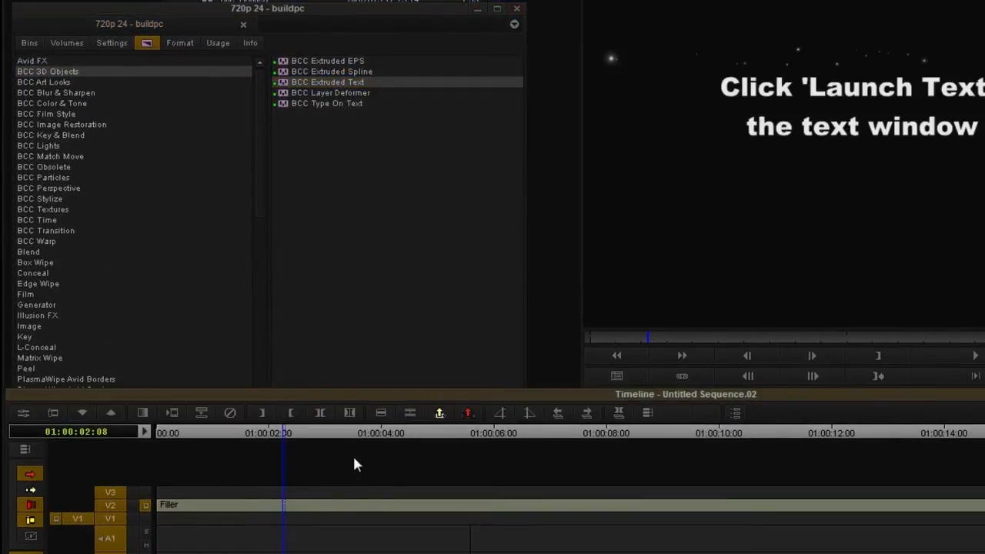
# - Enter THIS and GLOWS on two lines as the text of the BCC Extruded Text effect and apply it
pyautogui.moveTo(468, 433); pyautogui.dragTo(515, 439)
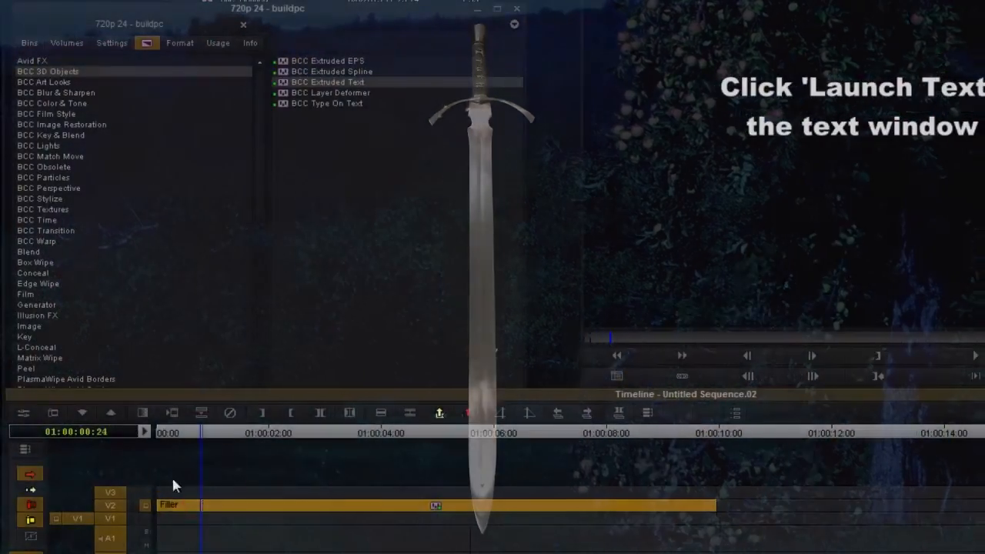
pyautogui.click(23, 412)
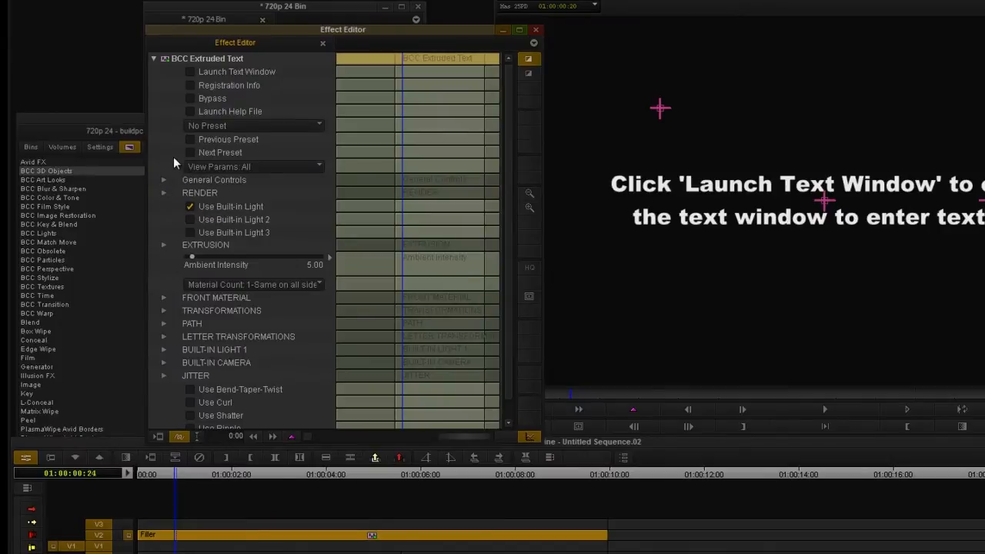
pyautogui.click(191, 71)
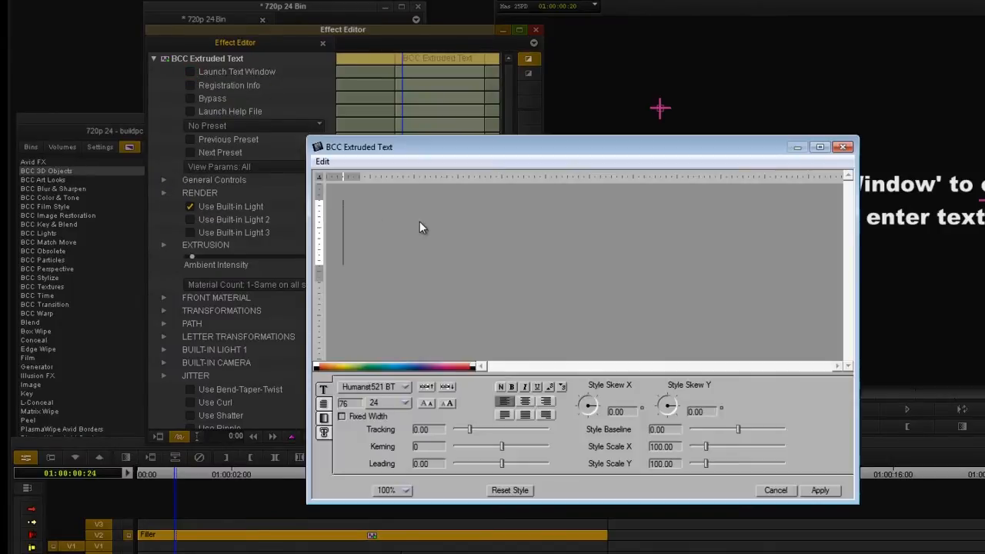
pyautogui.write('THIS')
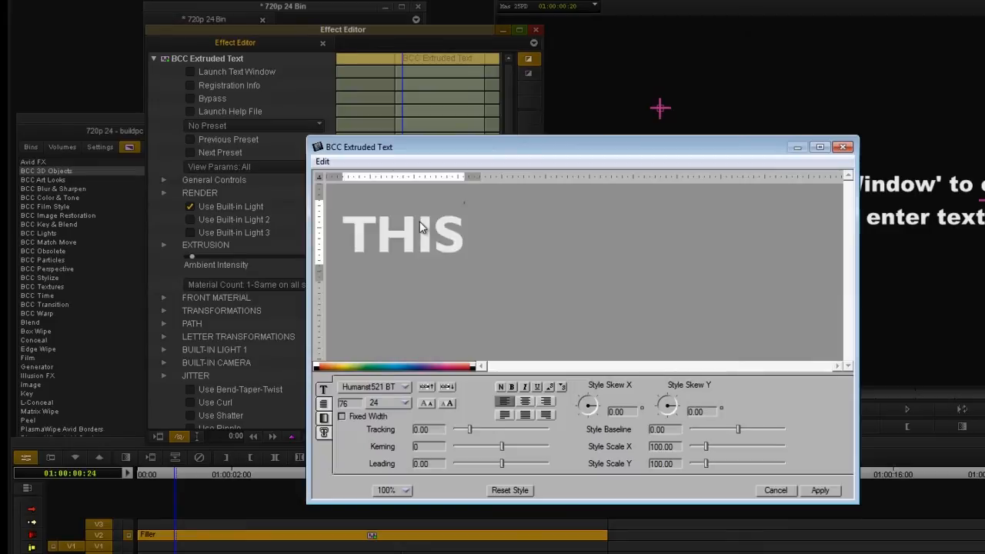
pyautogui.press('Return')
pyautogui.write('GLOWS')
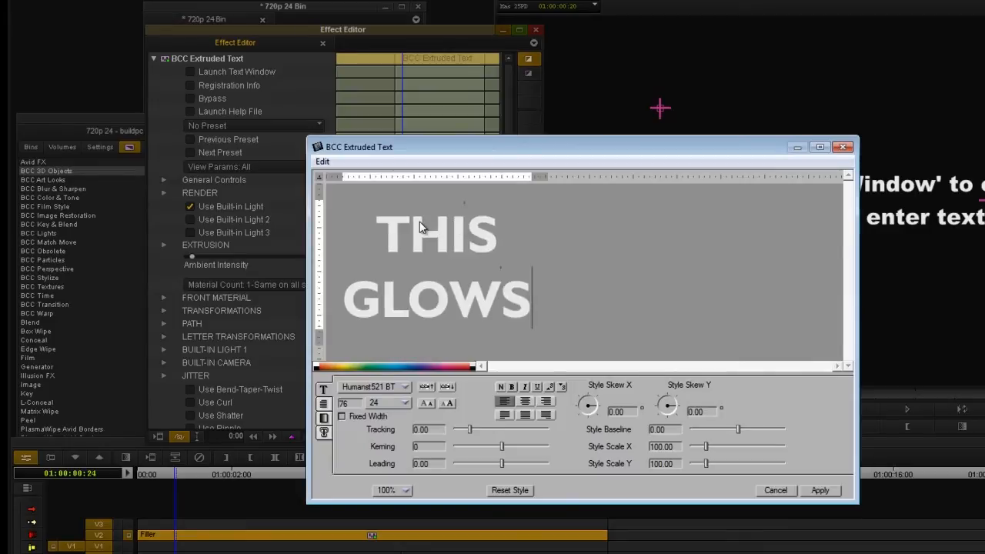
pyautogui.click(819, 494)
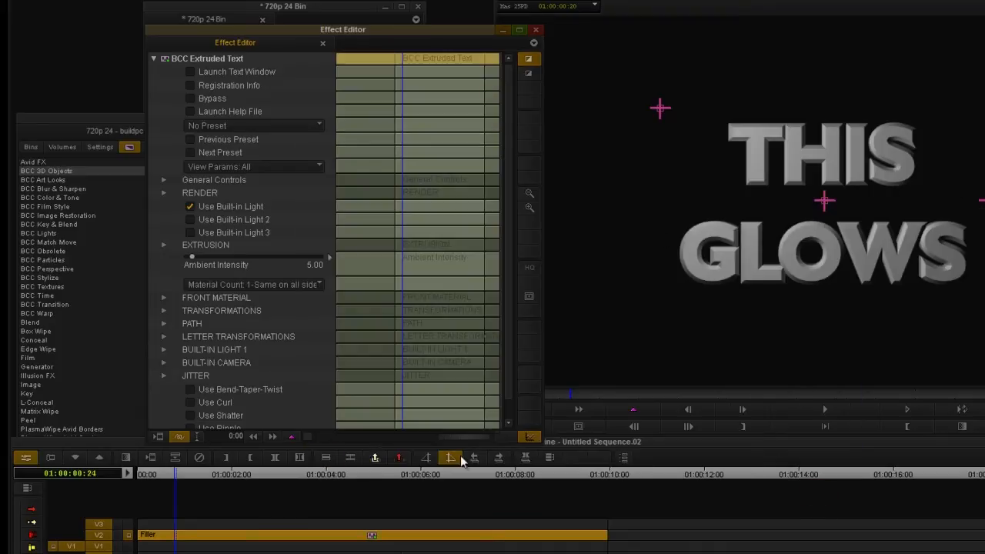
# - Reopen the Extruded Text effect's settings near the start of the clip and load the metal-chrome.bcp extrusion style
pyautogui.click(153, 477)
pyautogui.moveTo(153, 477); pyautogui.dragTo(178, 479)
pyautogui.click(176, 534)
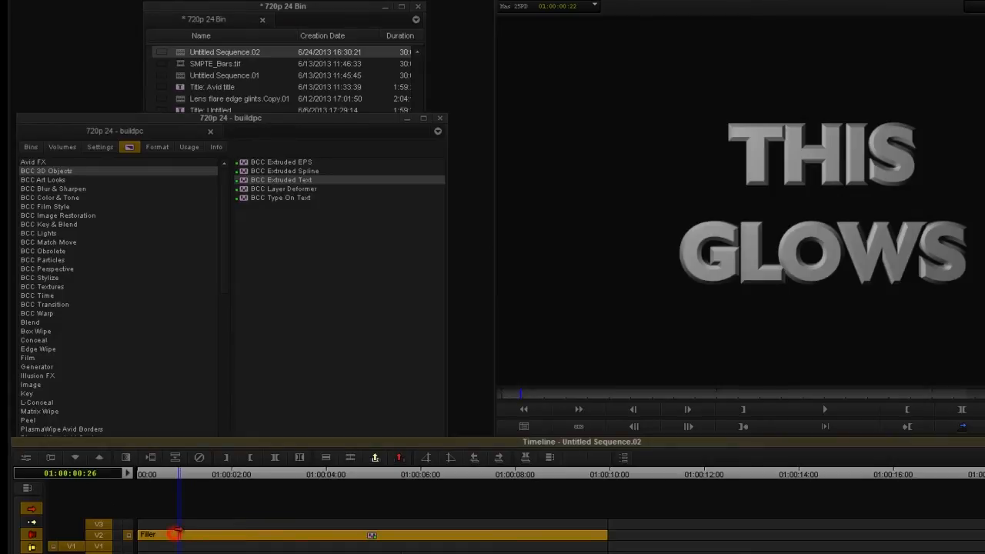
pyautogui.click(26, 457)
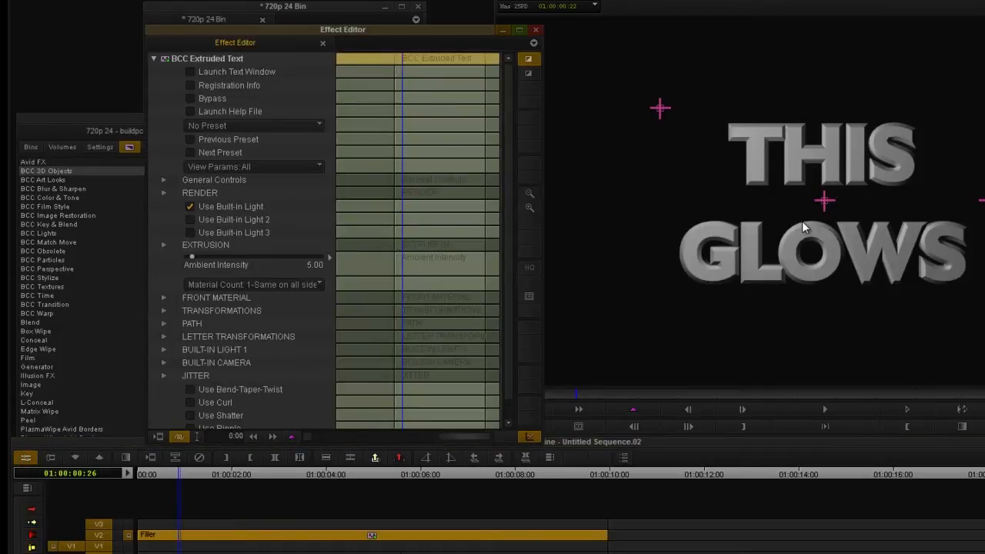
pyautogui.click(163, 247)
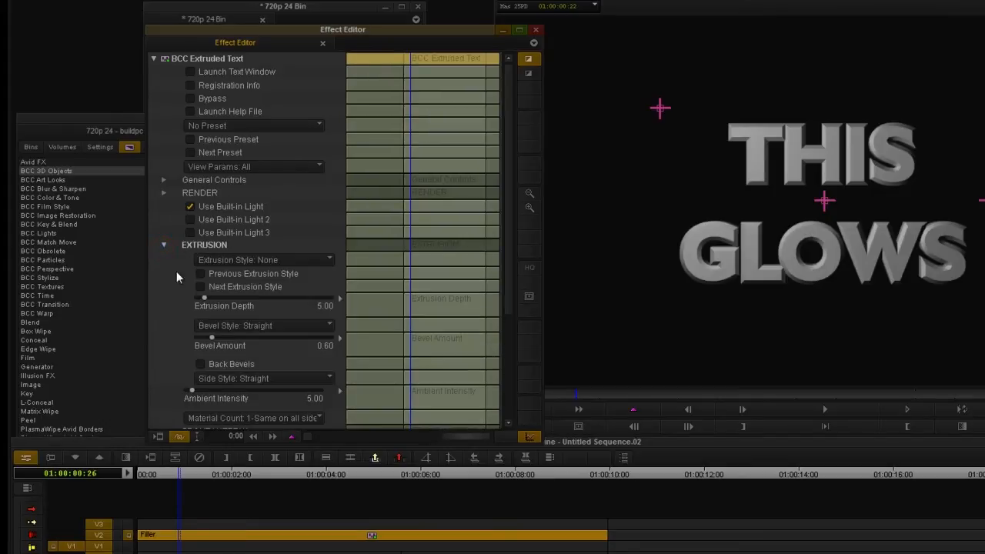
pyautogui.click(240, 261)
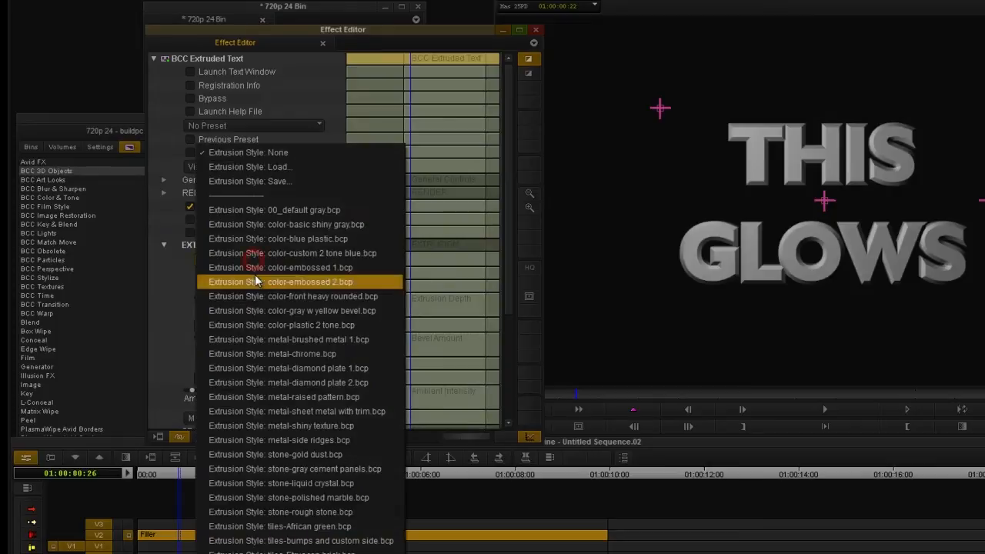
pyautogui.click(306, 354)
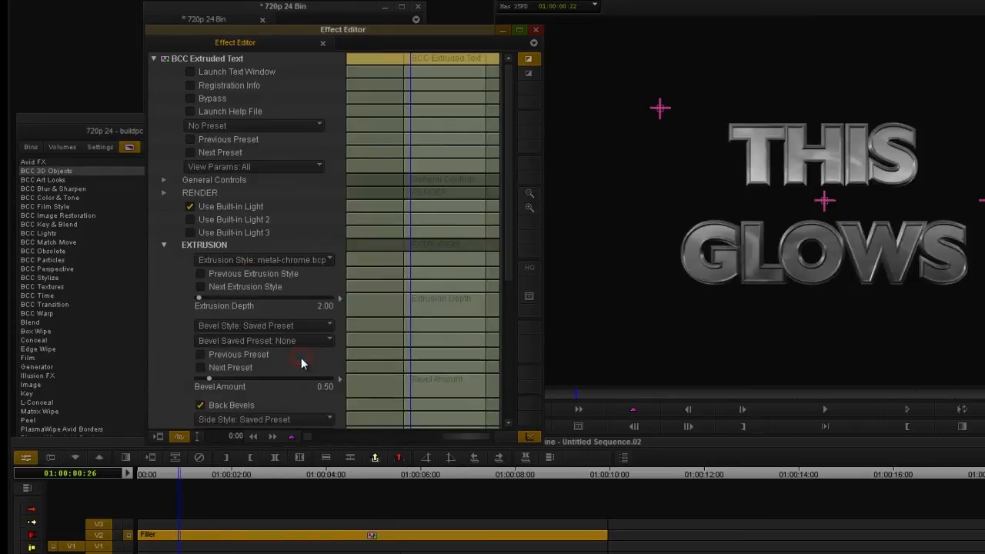
# - Set the extrusion's bevel style to Convex with a bevel amount of about 0.34, and its side style to Straight
pyautogui.click(177, 297)
pyautogui.scroll(-4, 178, 297)
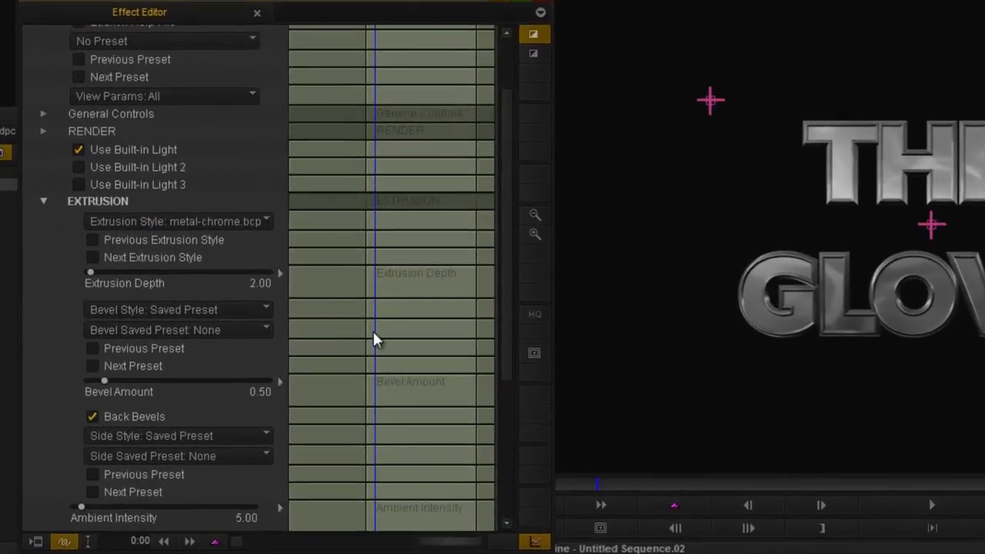
pyautogui.click(148, 309)
pyautogui.click(151, 350)
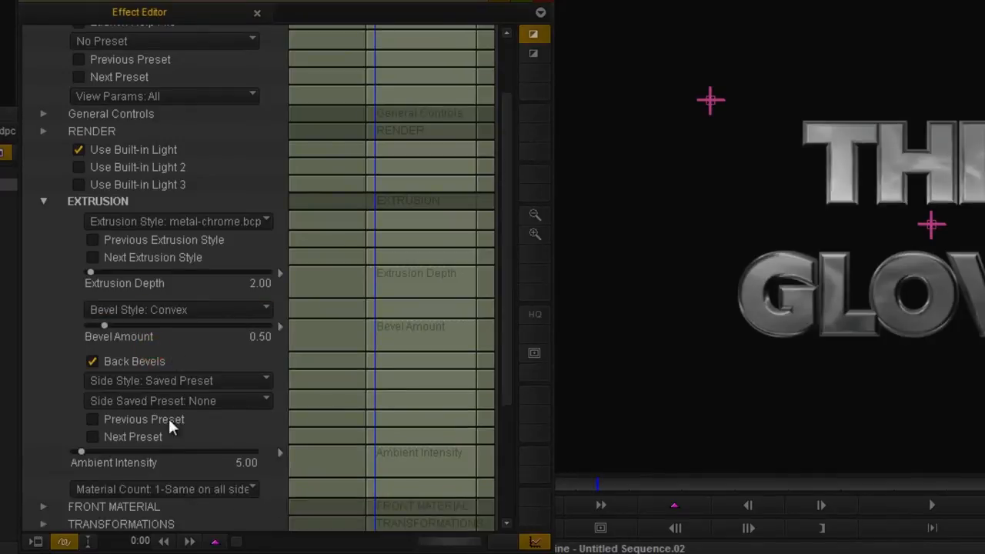
pyautogui.click(158, 379)
pyautogui.click(154, 401)
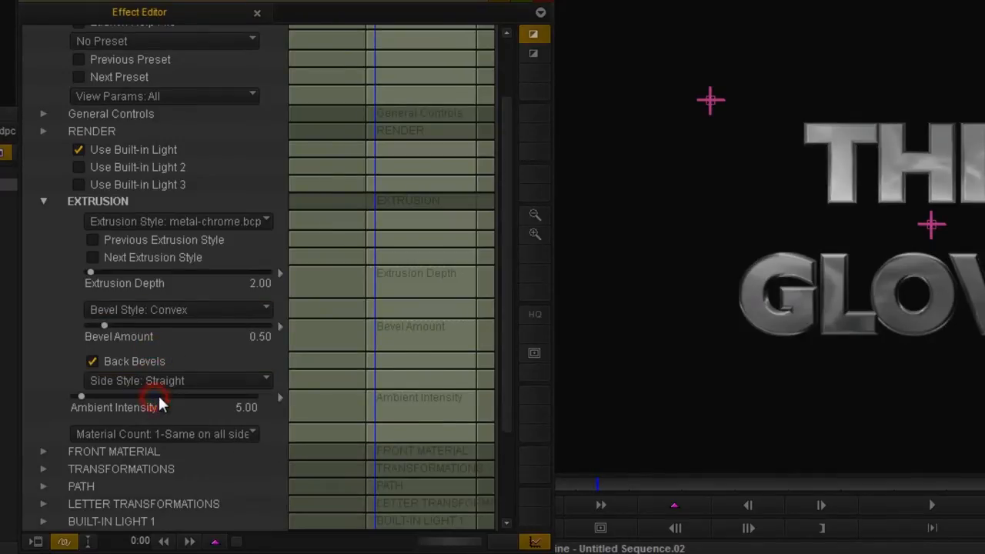
pyautogui.moveTo(104, 325); pyautogui.dragTo(101, 327)
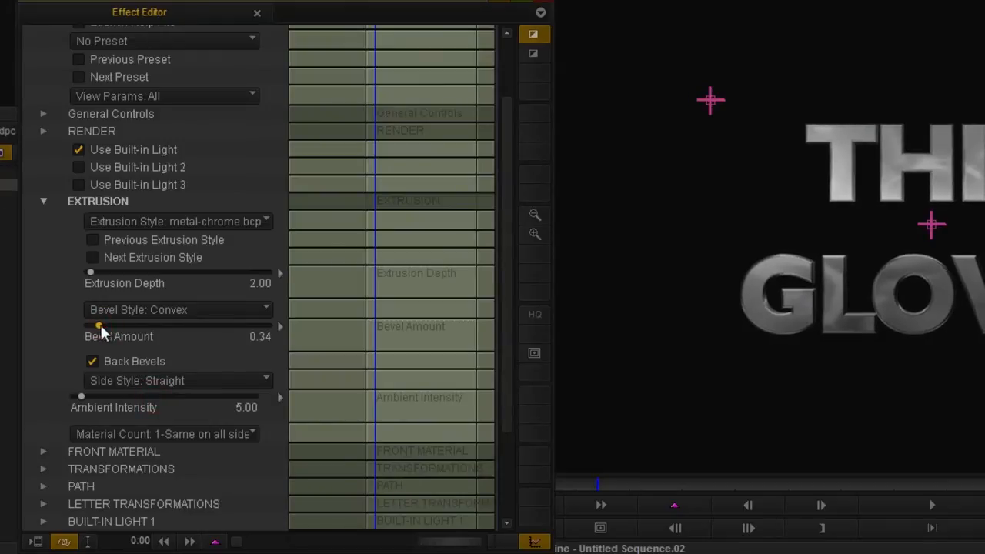
pyautogui.click(90, 275)
# - Collapse the extrusion settings and set the material count to 2-Front/Back, Bevel/Side
pyautogui.click(45, 200)
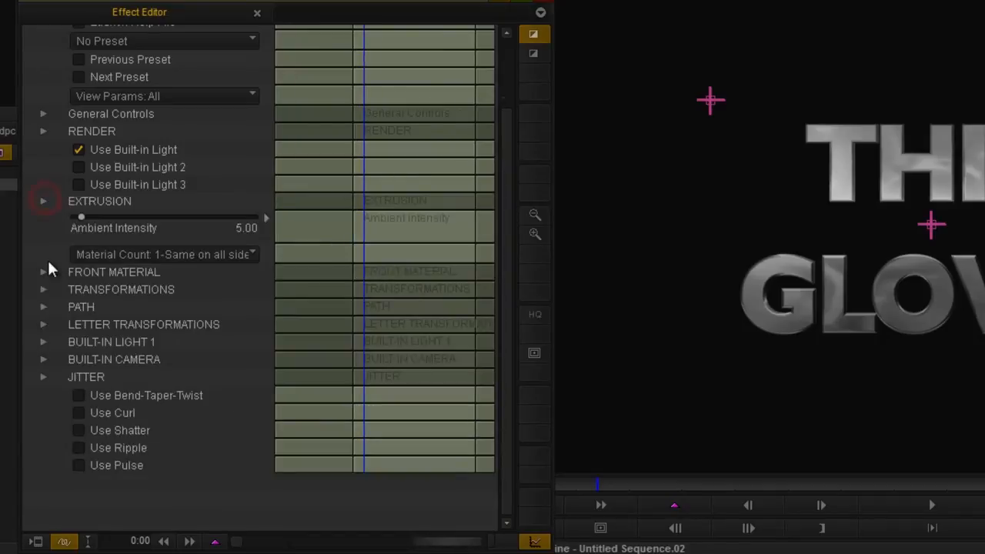
pyautogui.click(110, 253)
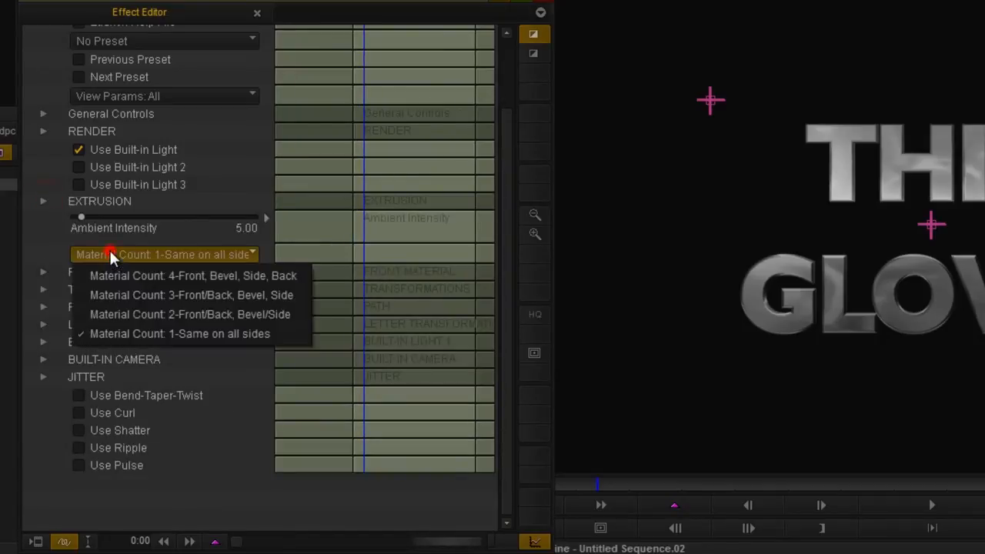
pyautogui.click(122, 313)
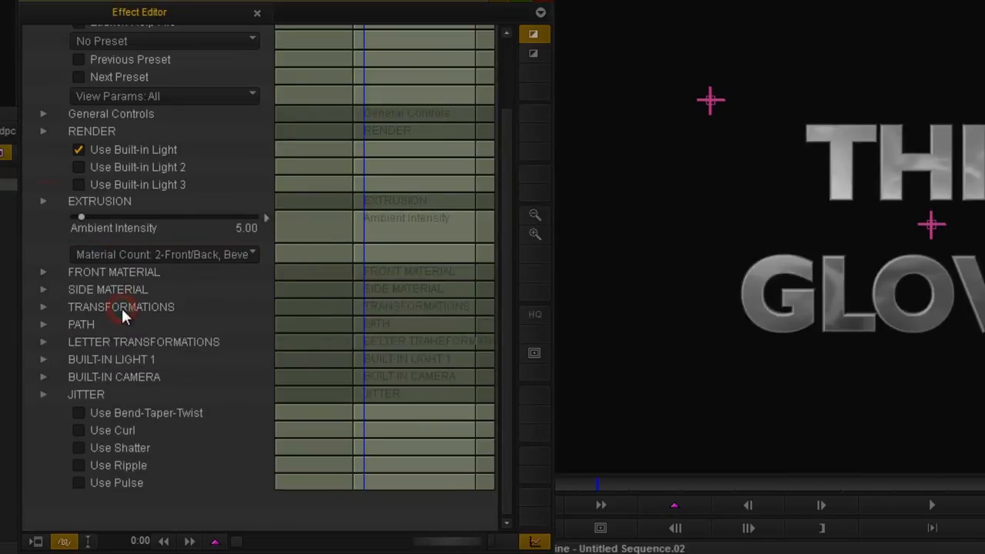
# - Give the front material a blue-violet diffuse colour from the basic colours and lower its texture strength to about 60
pyautogui.click(40, 271)
pyautogui.scroll(-3, 47, 324)
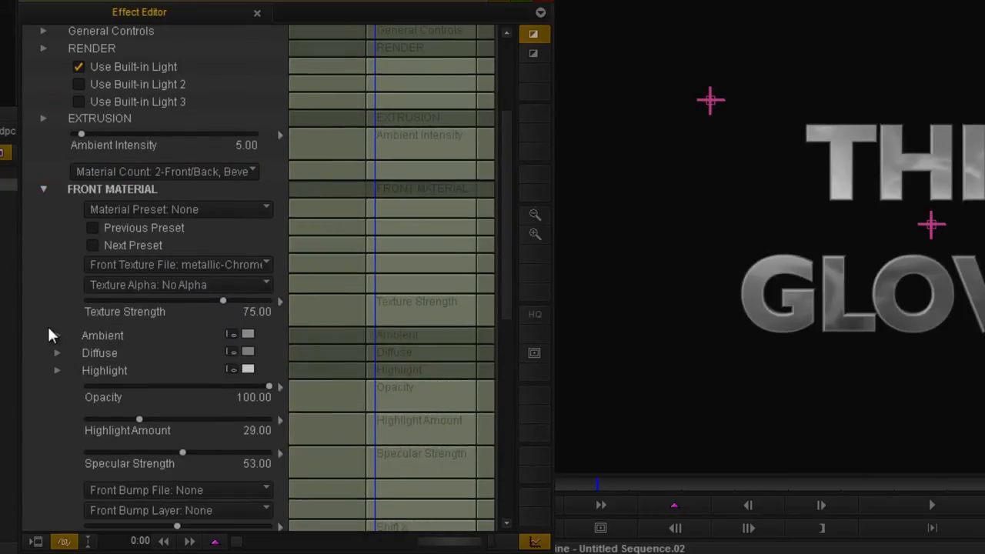
pyautogui.click(231, 350)
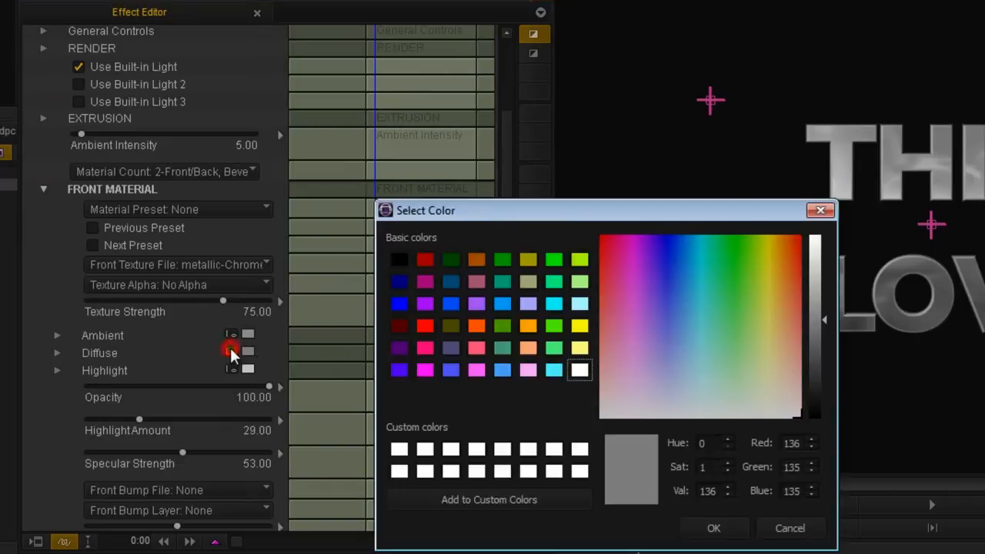
pyautogui.click(399, 370)
pyautogui.click(701, 528)
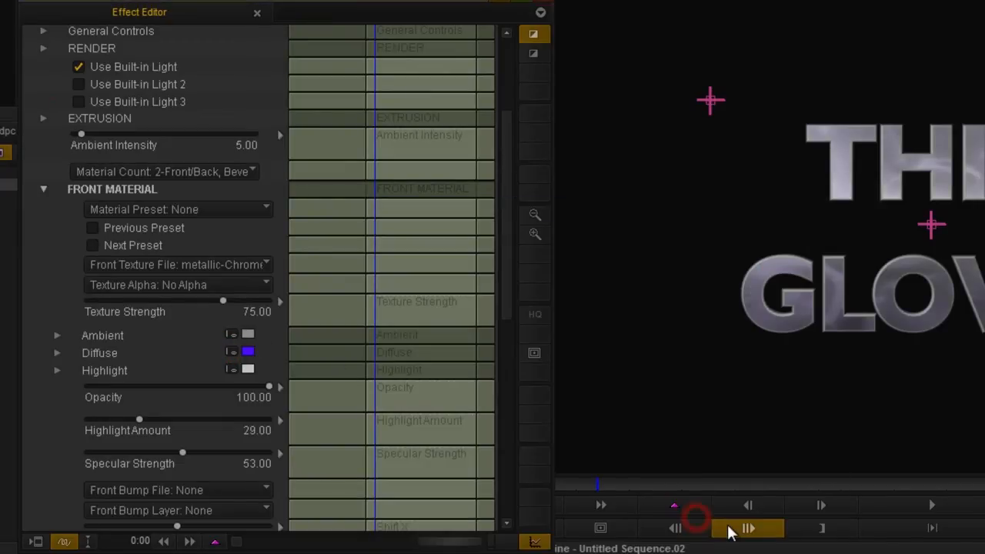
pyautogui.click(196, 301)
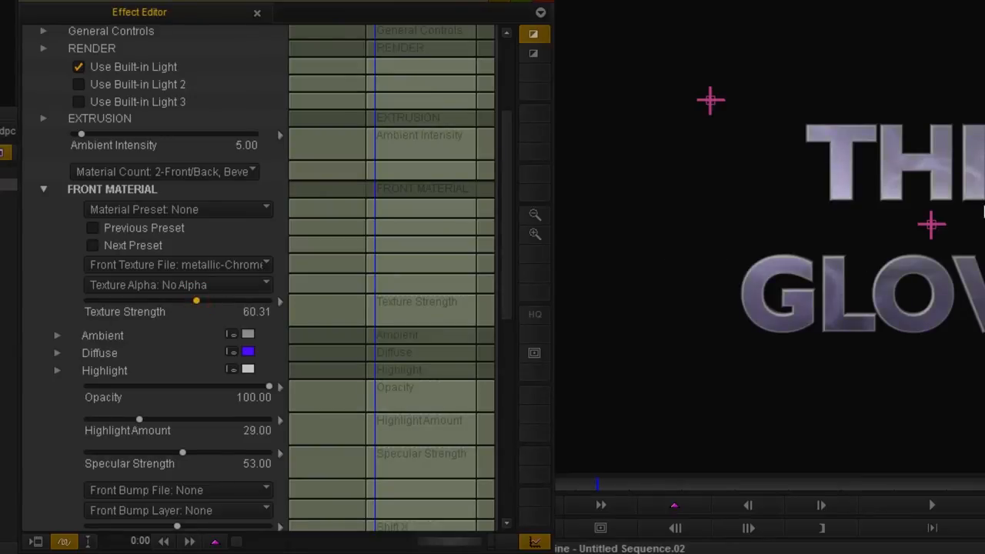
pyautogui.click(44, 189)
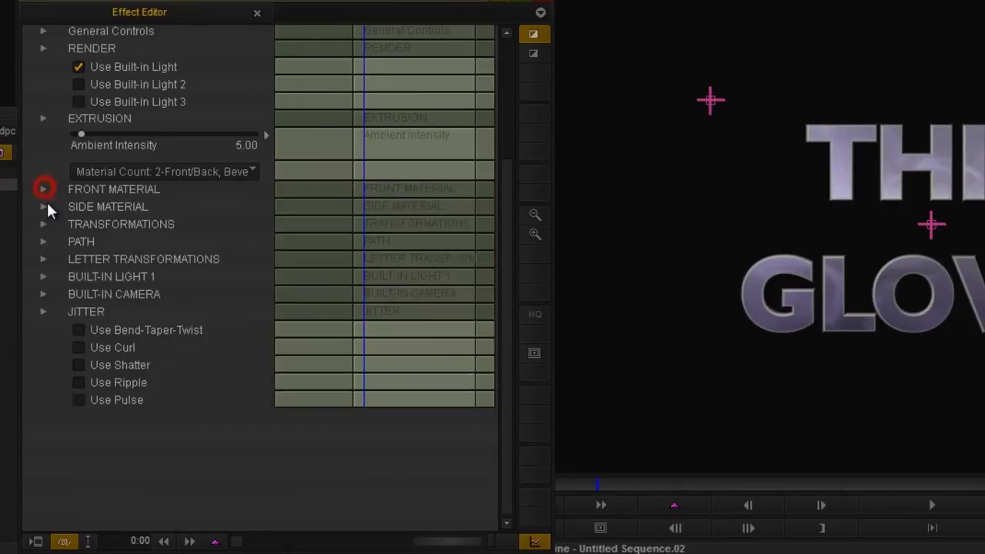
# - Load the metal-chrome.bcp material preset for the text's side material
pyautogui.click(43, 206)
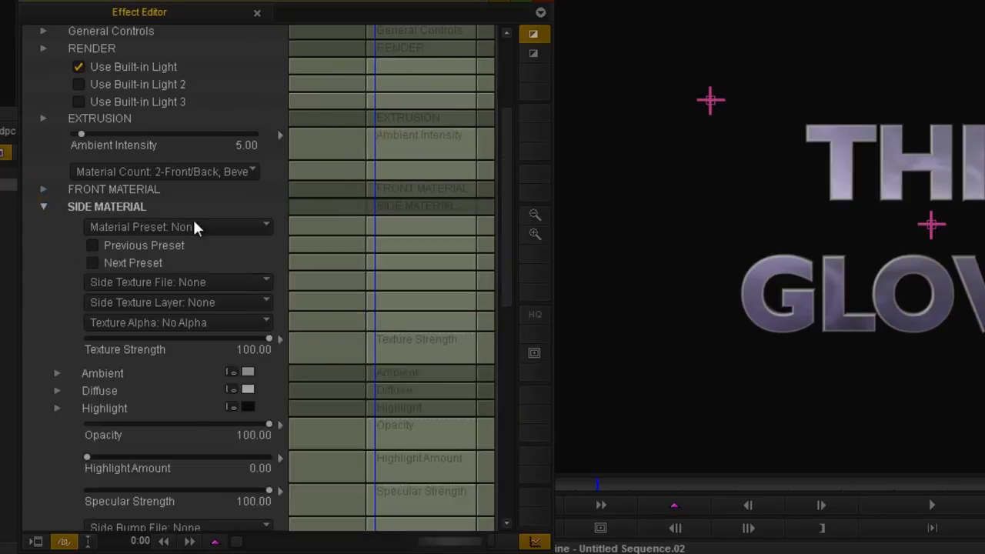
pyautogui.click(170, 227)
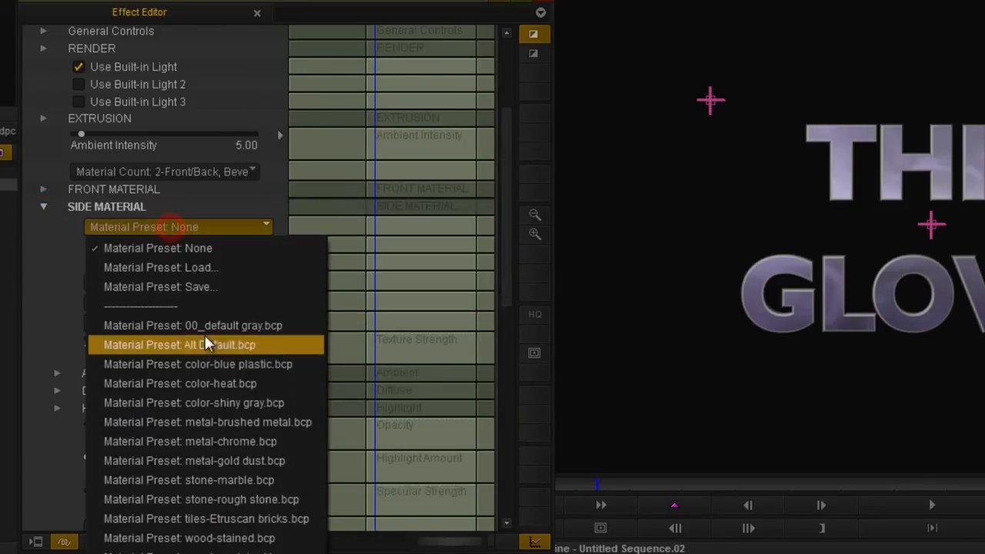
pyautogui.click(191, 441)
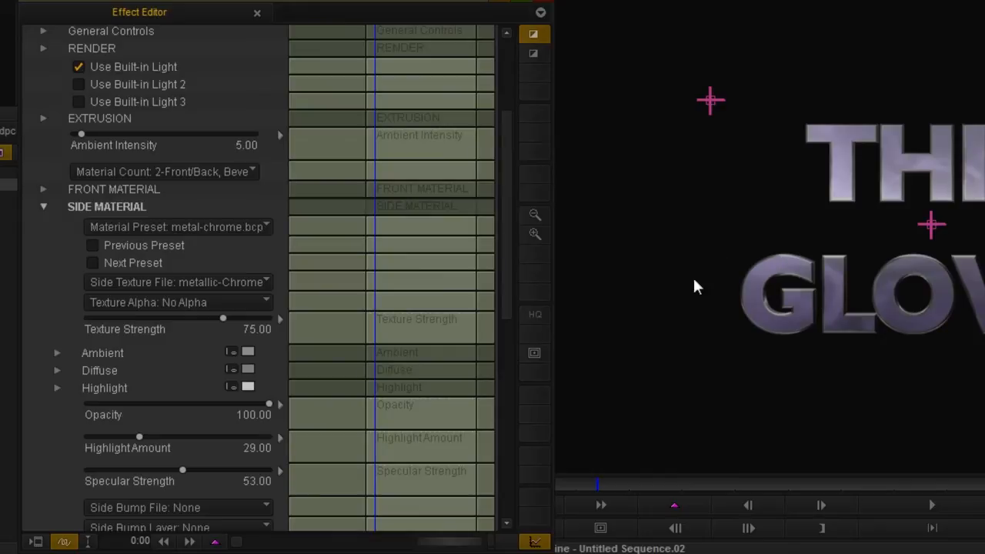
# - Raise the side material's reflectivity to 100 and collapse the side material settings
pyautogui.scroll(-5, 39, 354)
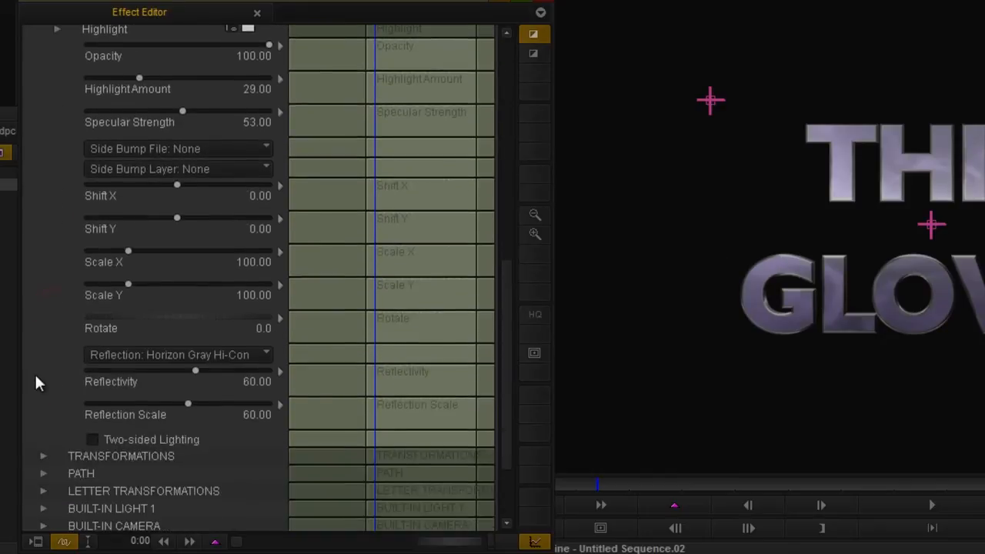
pyautogui.moveTo(195, 368); pyautogui.dragTo(289, 377)
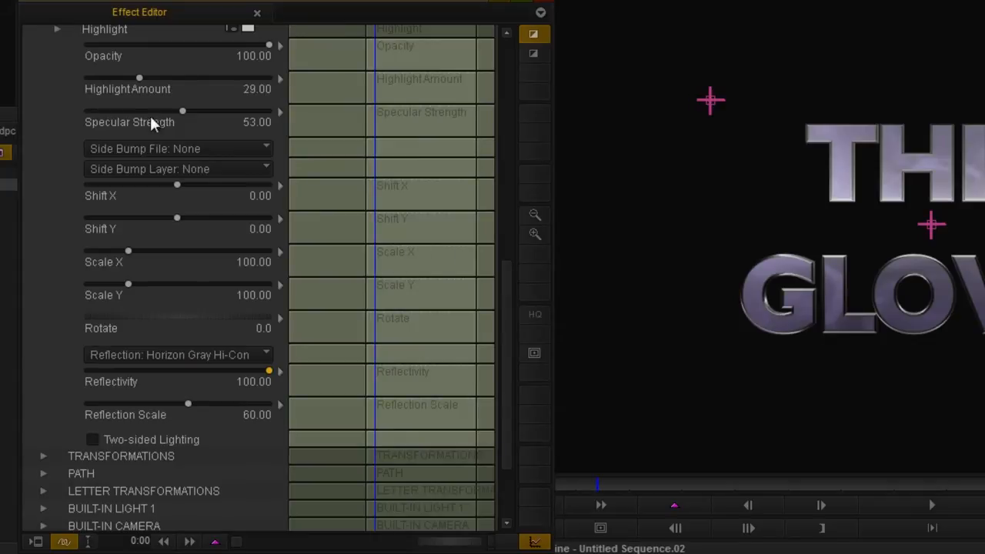
pyautogui.scroll(5, 42, 150)
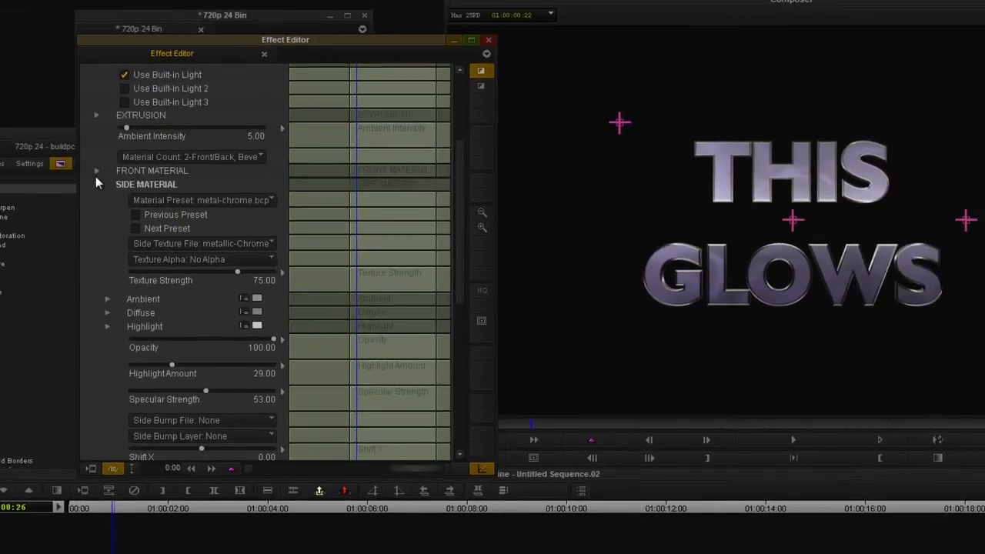
pyautogui.click(93, 184)
# - Tilt the extruded text by setting its Orientation X transformation to -7.0
pyautogui.click(96, 199)
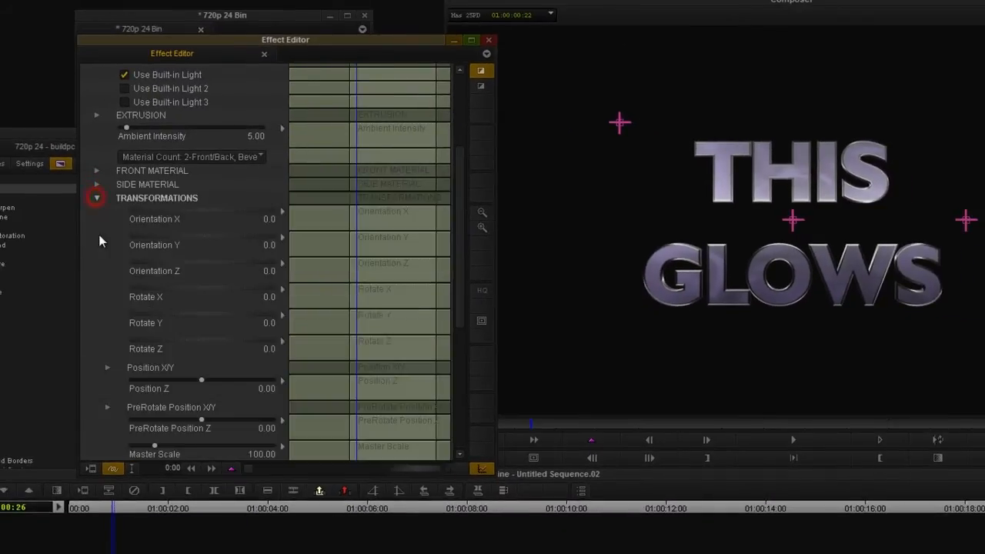
pyautogui.moveTo(216, 209); pyautogui.dragTo(212, 209)
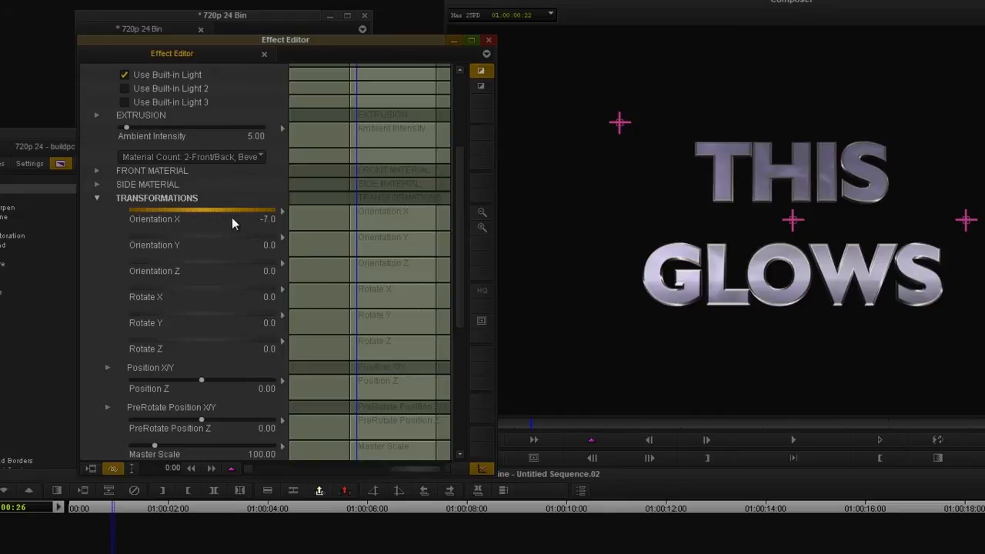
pyautogui.click(96, 198)
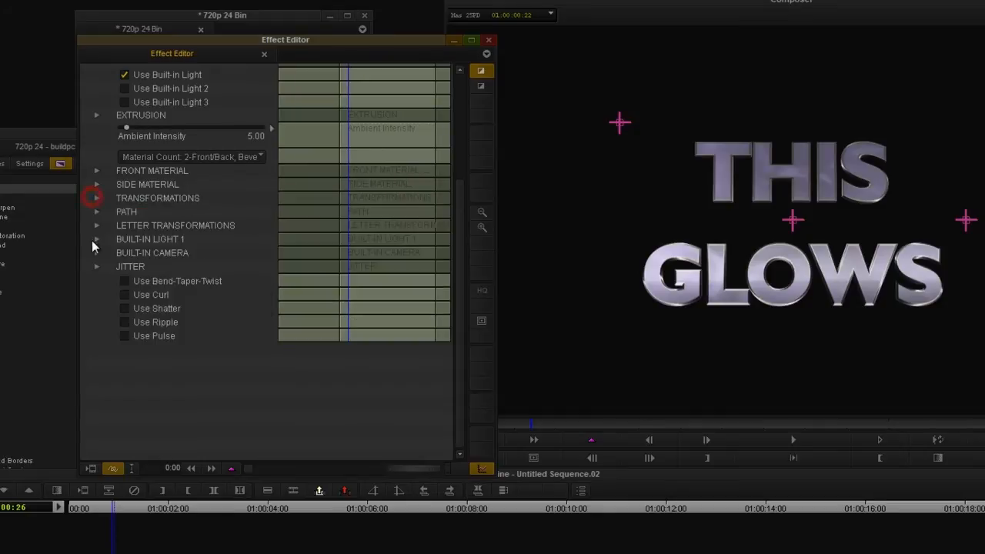
# - Enable MultiFilter Start and turn off Safe Levels in the text effect's general controls
pyautogui.scroll(3, 92, 245)
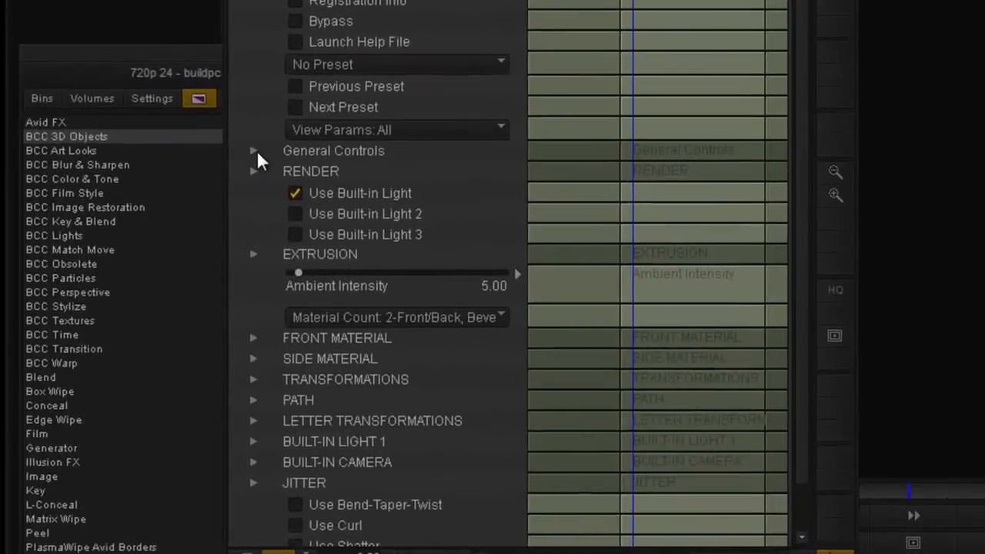
pyautogui.click(254, 151)
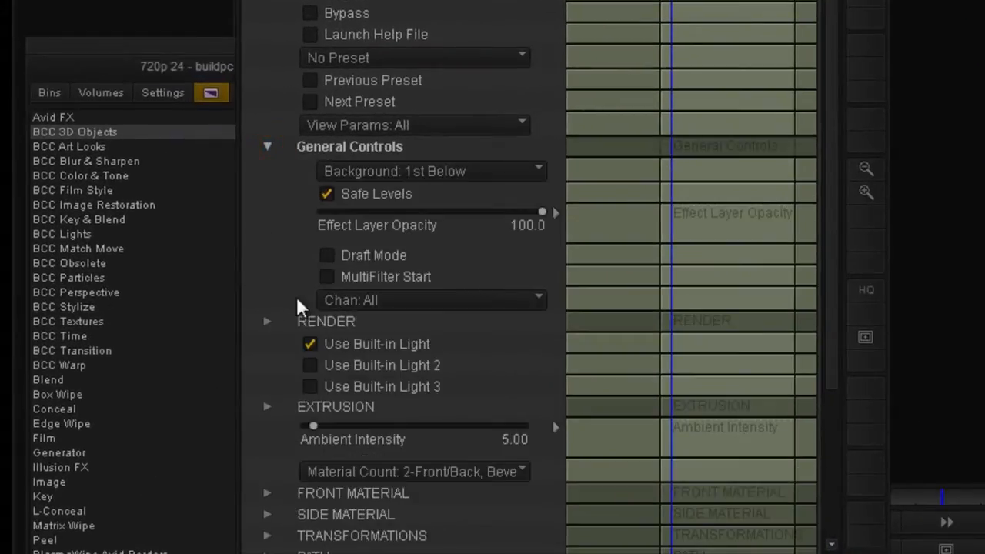
pyautogui.click(324, 275)
pyautogui.click(327, 193)
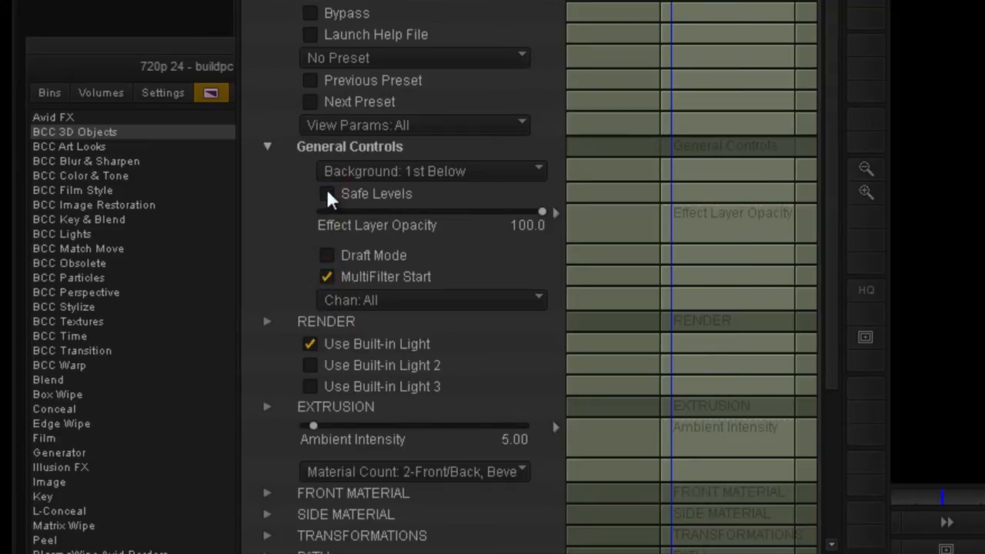
pyautogui.click(266, 148)
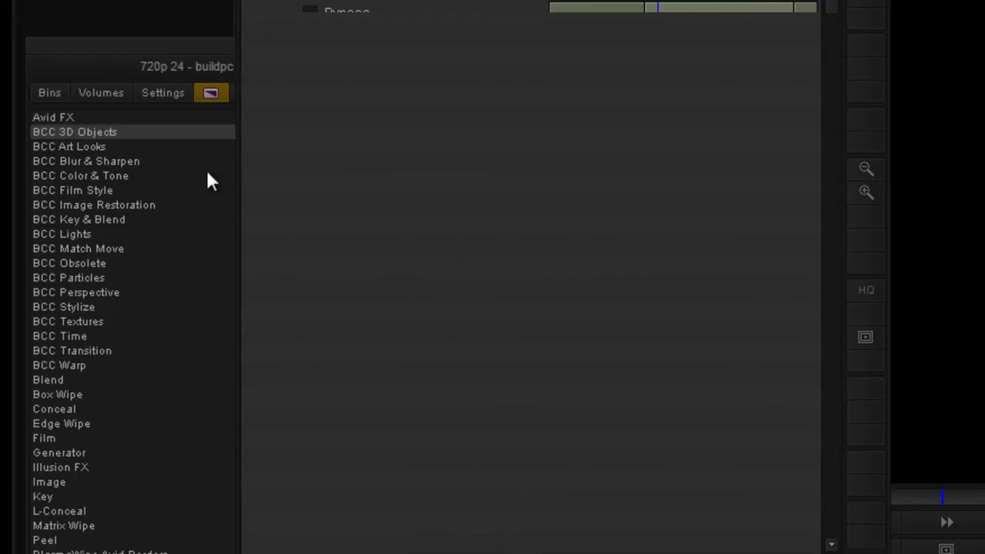
# - Add BCC Lens Flare 3D from the BCC Lights category to the title clip on track V2 and show its parameters
pyautogui.click(76, 234)
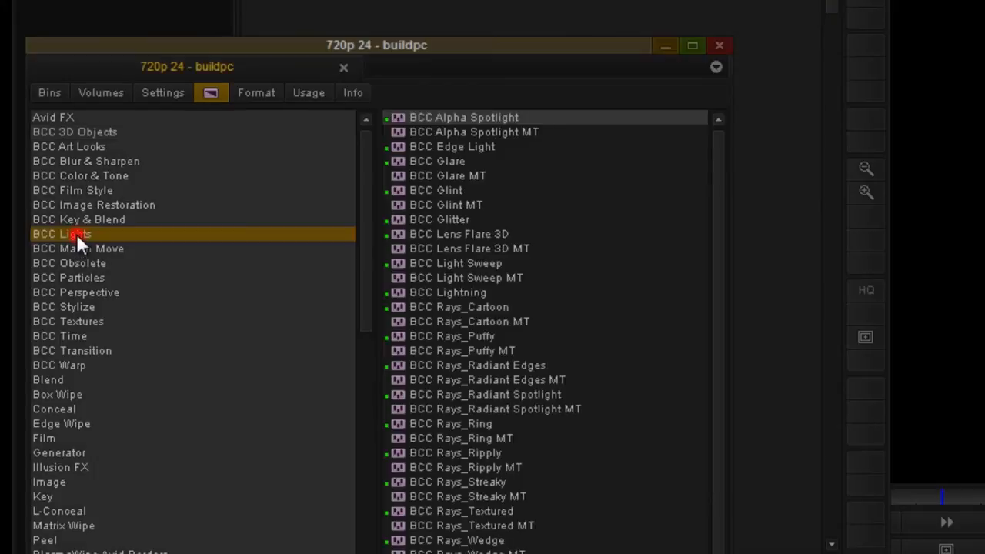
pyautogui.click(457, 235)
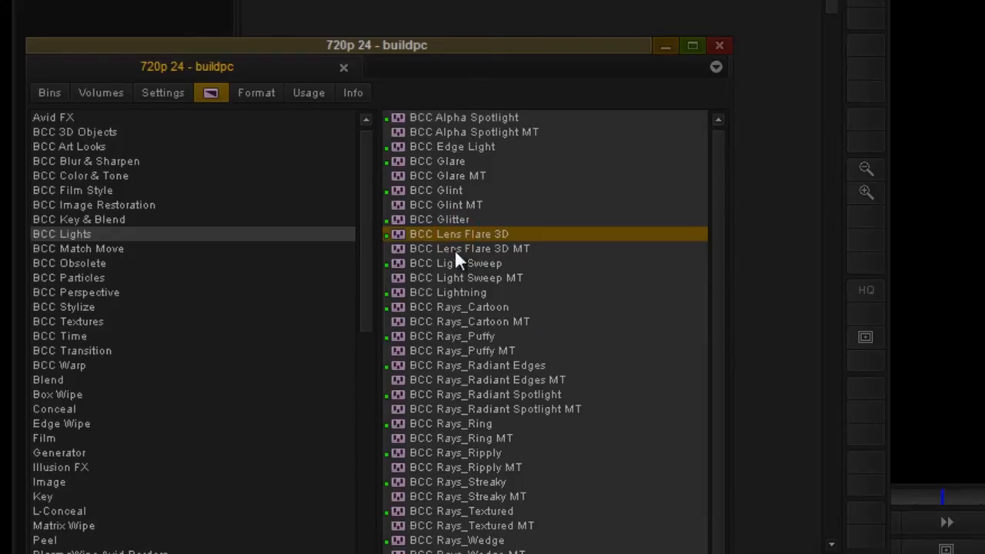
pyautogui.moveTo(451, 232); pyautogui.dragTo(403, 515)
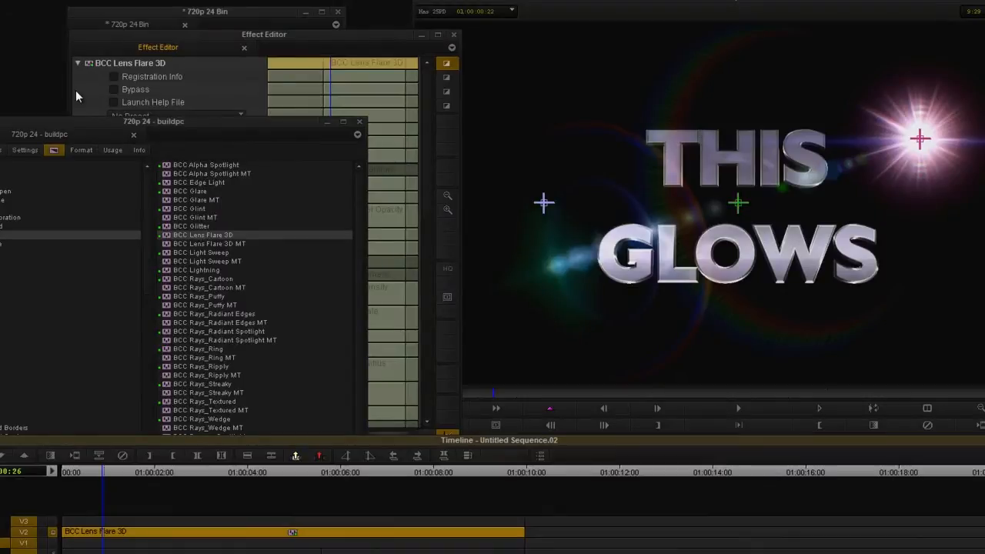
pyautogui.click(75, 91)
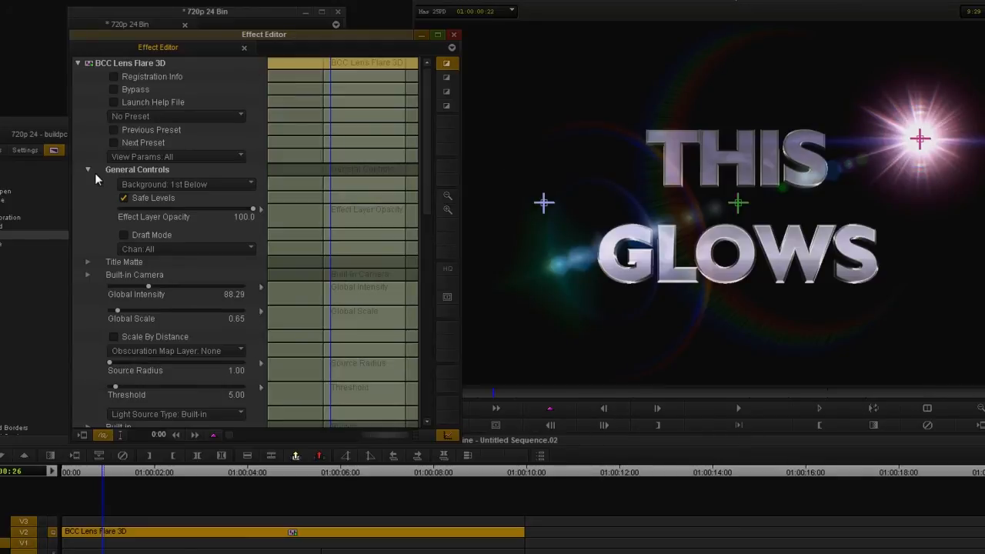
# - Load the Disable_All_Groups.bsp lens flare preset and move the light source into the gap between THIS and GLOWS
pyautogui.click(143, 115)
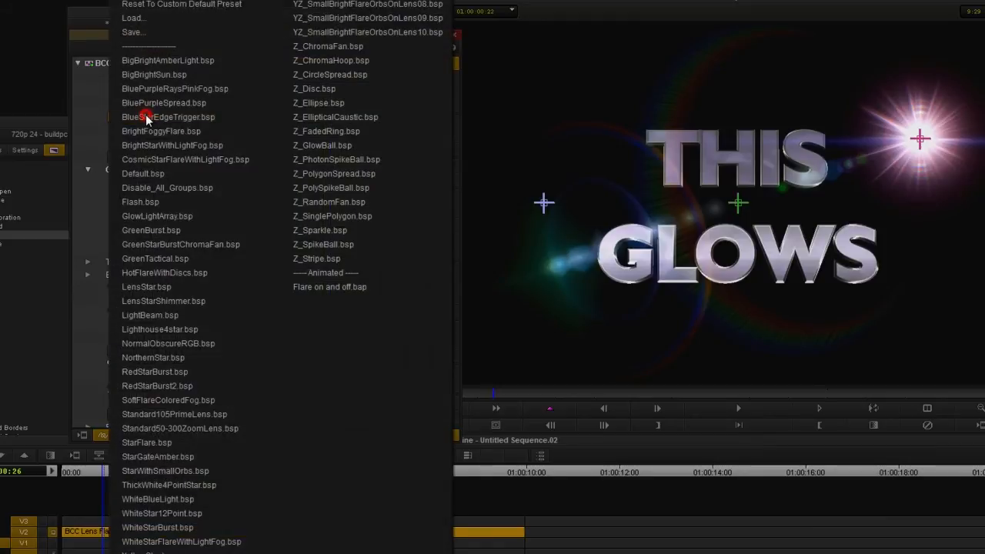
pyautogui.click(161, 193)
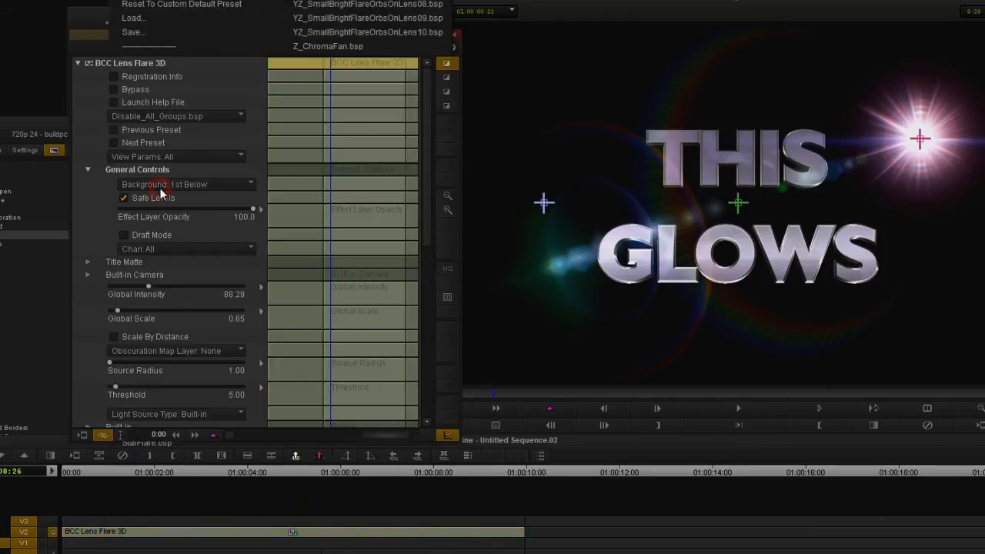
pyautogui.moveTo(921, 143)
pyautogui.moveTo(920, 142); pyautogui.dragTo(799, 202)
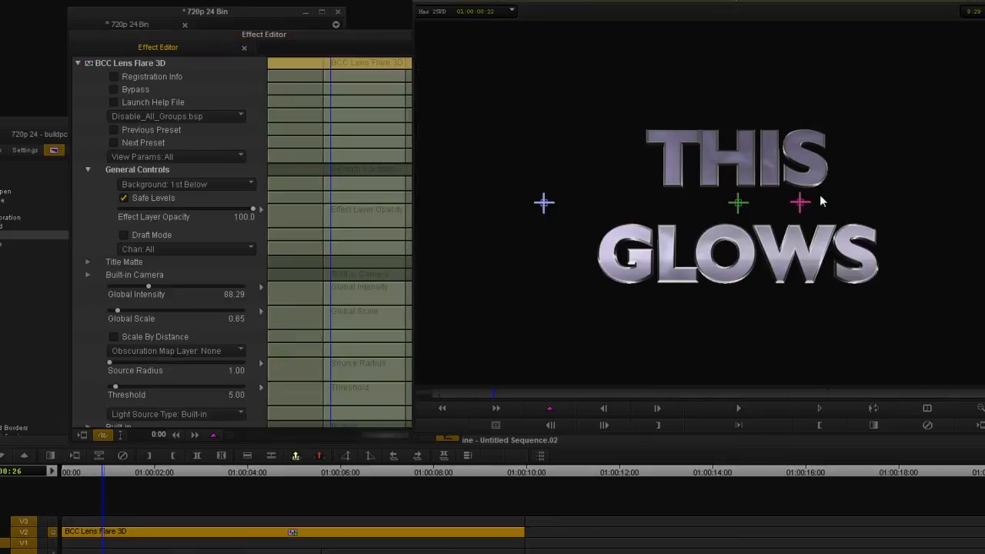
# - Enable the lens flare's Flare element and move its light source to the lower edge of the S in THIS
pyautogui.click(92, 329)
pyautogui.scroll(-5, 91, 325)
pyautogui.scroll(-1, 92, 331)
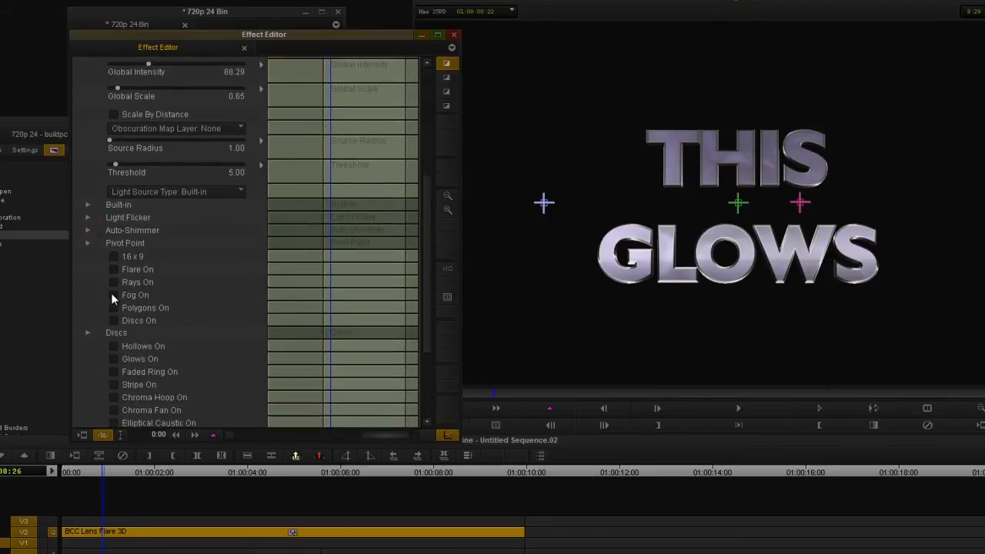
pyautogui.click(114, 269)
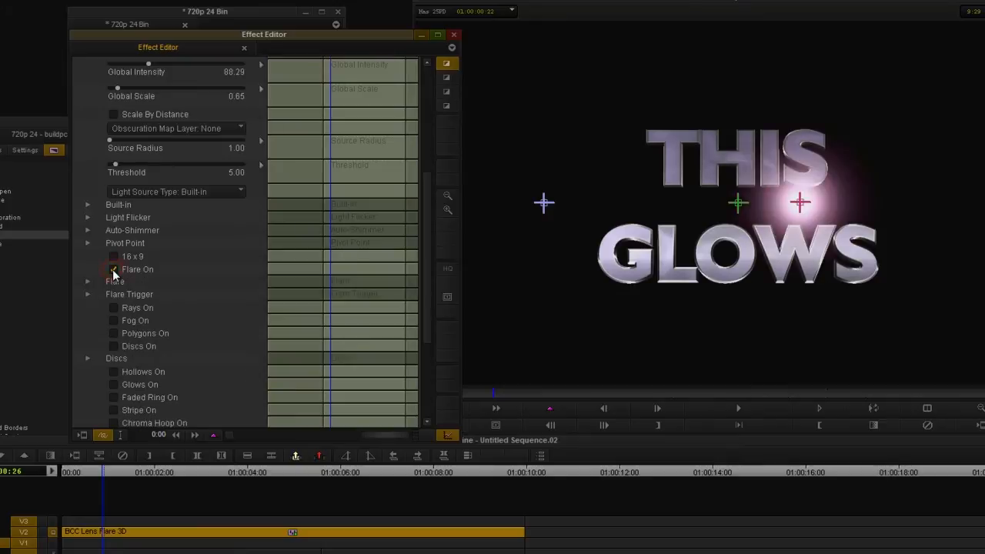
pyautogui.moveTo(800, 203); pyautogui.dragTo(833, 181)
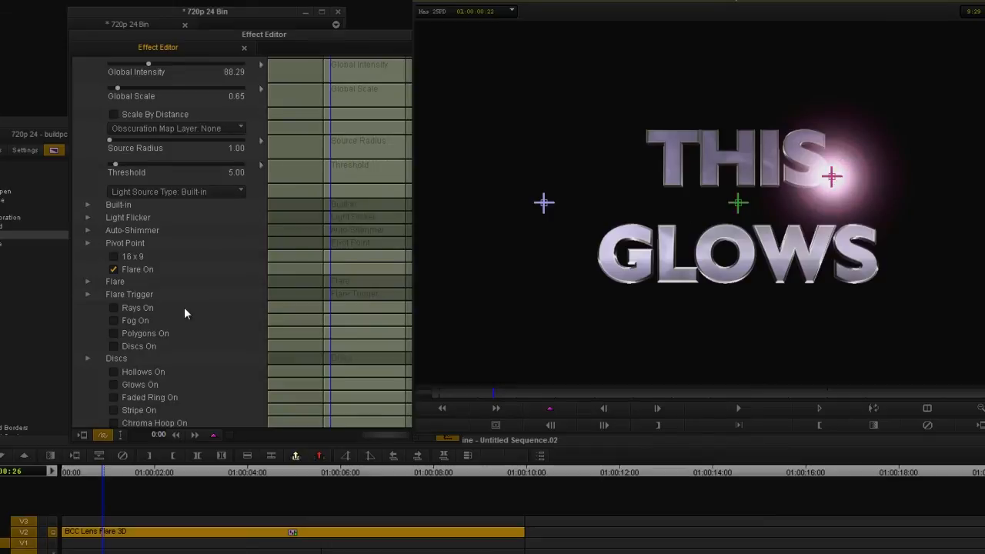
# - Enable MultiFilter End in the lens flare's Title Matte settings and collapse the group
pyautogui.scroll(10, 77, 160)
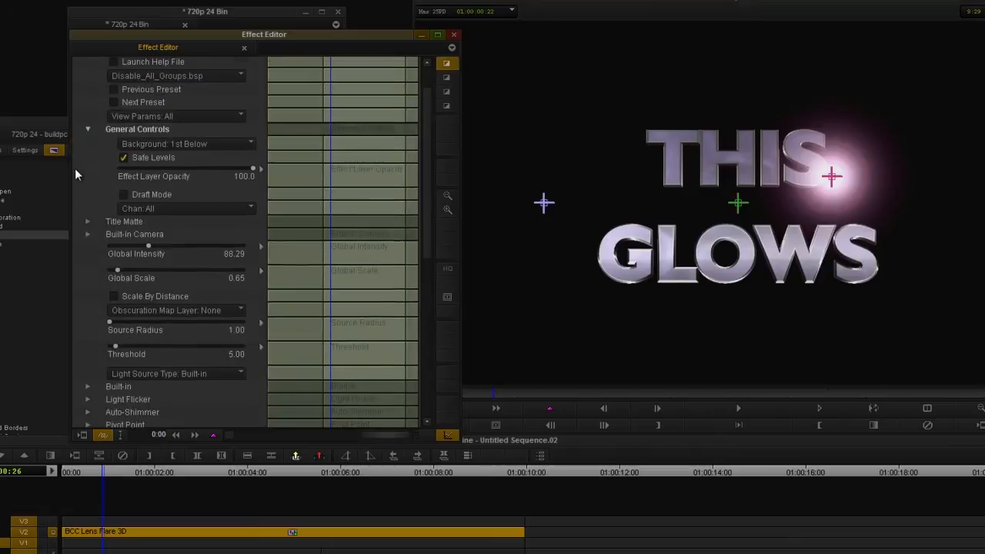
pyautogui.click(88, 261)
pyautogui.scroll(-3, 89, 290)
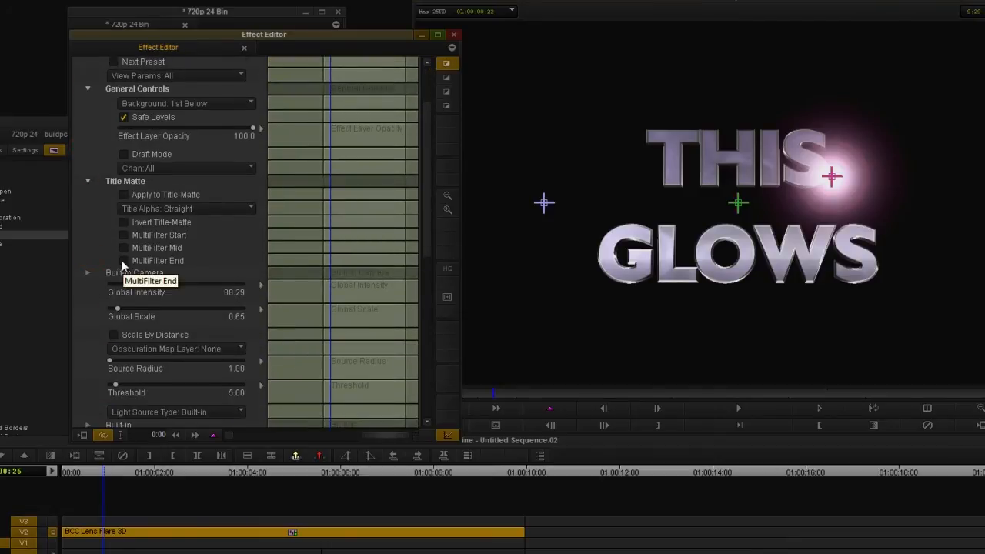
pyautogui.click(123, 261)
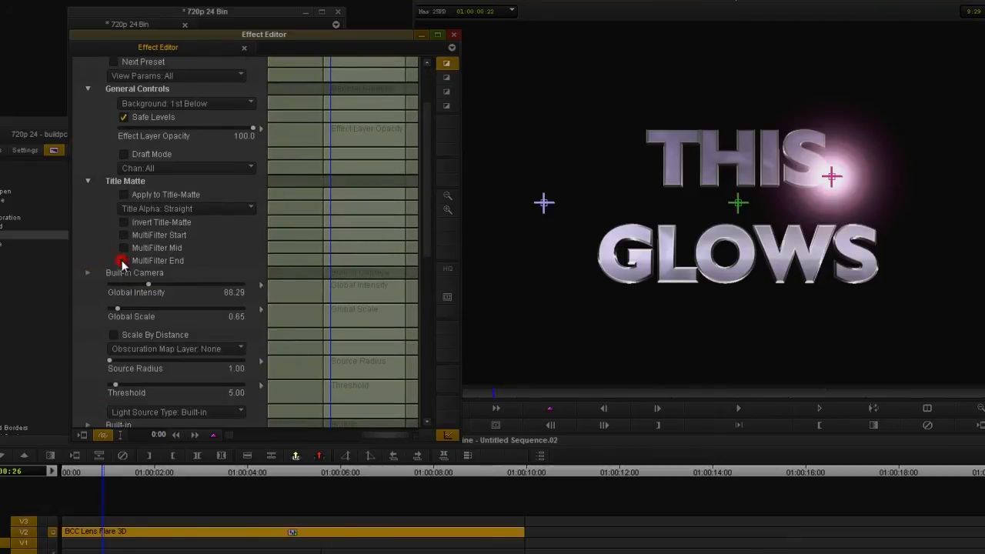
pyautogui.click(86, 181)
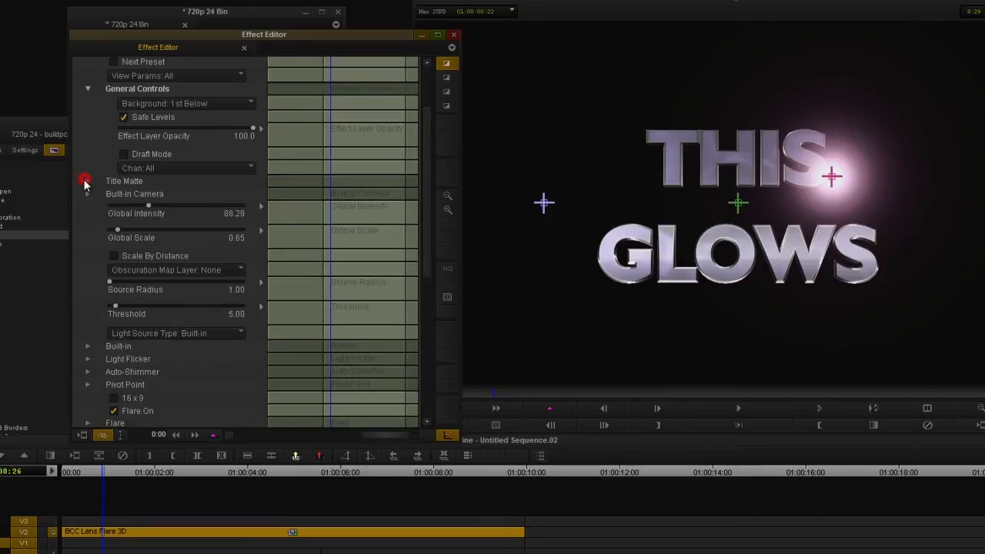
# - Obscure the flare by the Filter Layer with a Source Radius of 5, moving its light source onto the W of GLOWS
pyautogui.click(184, 271)
pyautogui.click(169, 302)
pyautogui.moveTo(833, 182)
pyautogui.mouseDown()
pyautogui.moveTo(813, 257)
pyautogui.moveTo(797, 246)
pyautogui.moveTo(782, 264)
pyautogui.moveTo(758, 266)
pyautogui.moveTo(760, 240)
pyautogui.moveTo(754, 250)
pyautogui.moveTo(778, 259)
pyautogui.moveTo(747, 267)
pyautogui.moveTo(731, 235)
pyautogui.moveTo(713, 238)
pyautogui.moveTo(766, 235)
pyautogui.mouseUp()
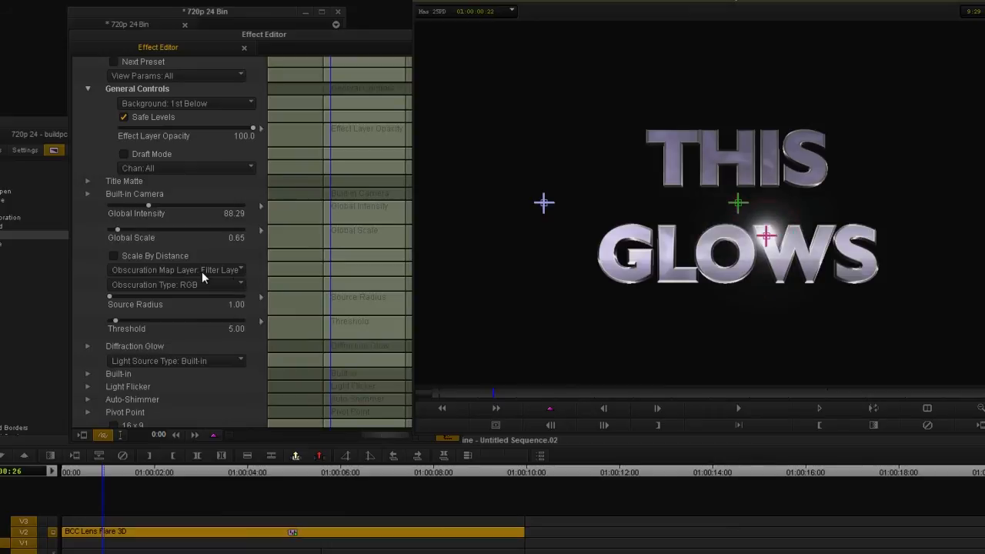
pyautogui.click(110, 298)
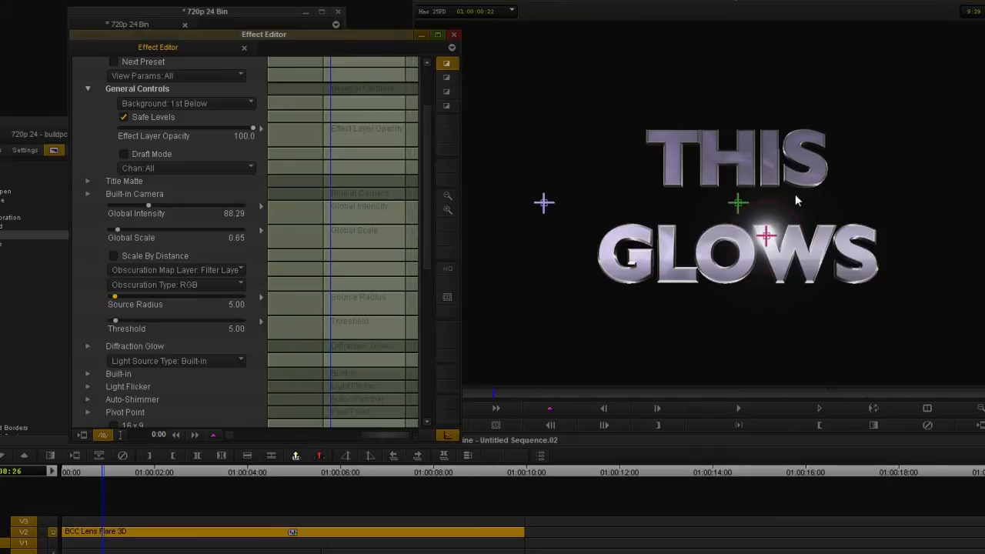
pyautogui.moveTo(768, 241); pyautogui.dragTo(778, 263)
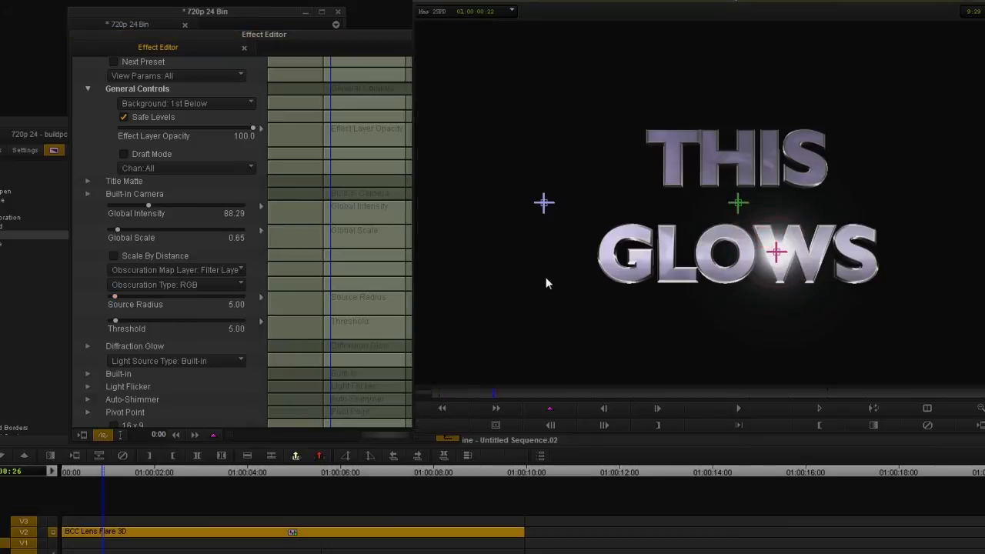
# - Set the flare's light source type to Edge Map, using the Filter Layer as its edge map
pyautogui.scroll(-3, 87, 239)
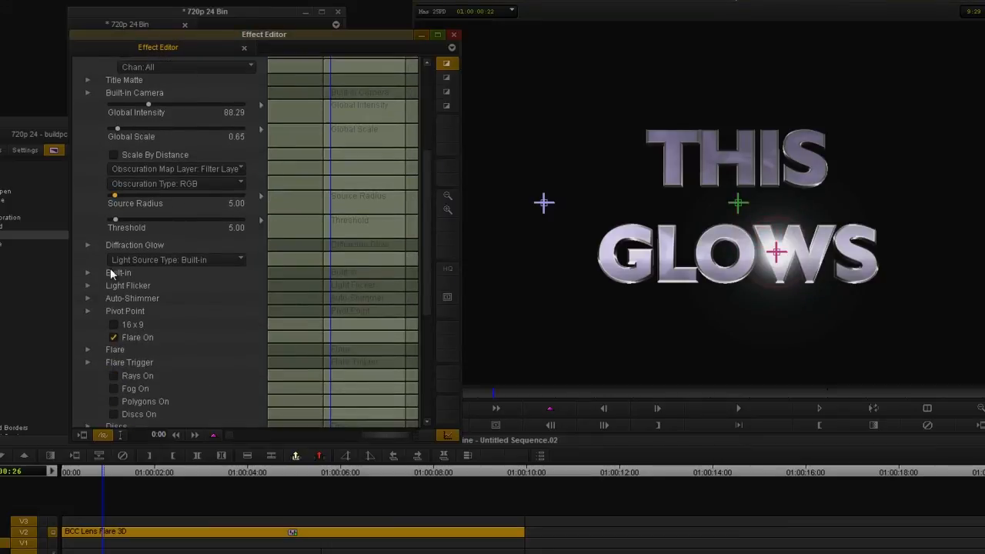
pyautogui.click(138, 261)
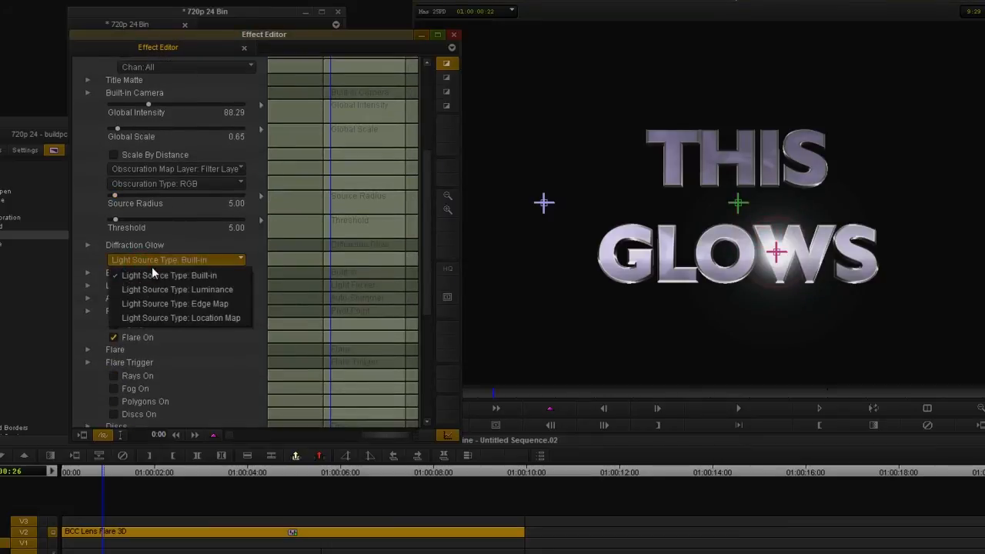
pyautogui.click(174, 305)
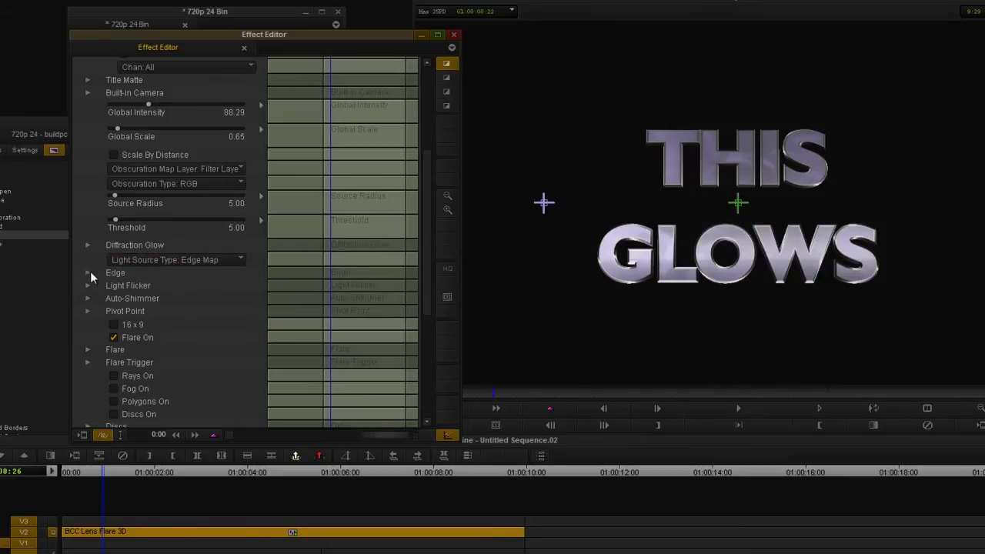
pyautogui.click(89, 272)
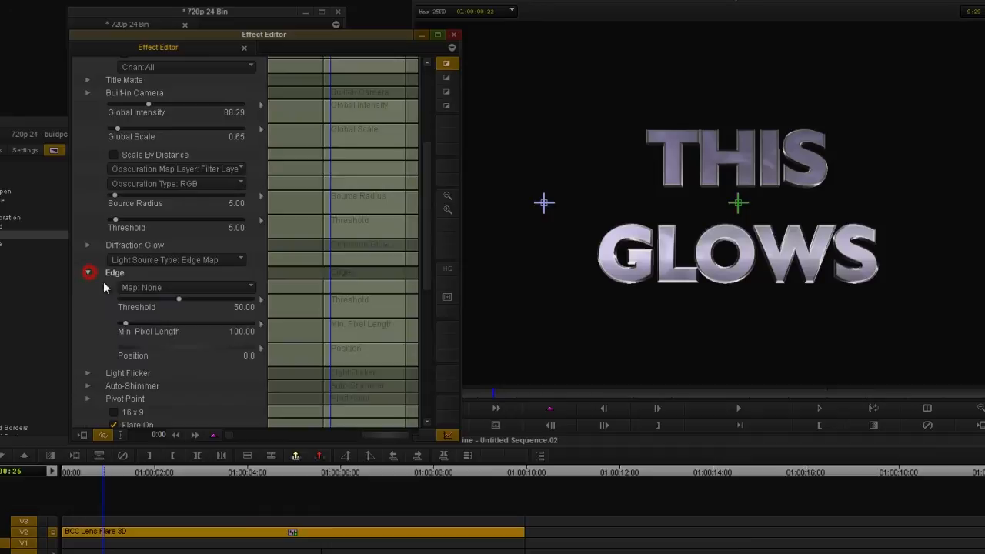
pyautogui.click(168, 287)
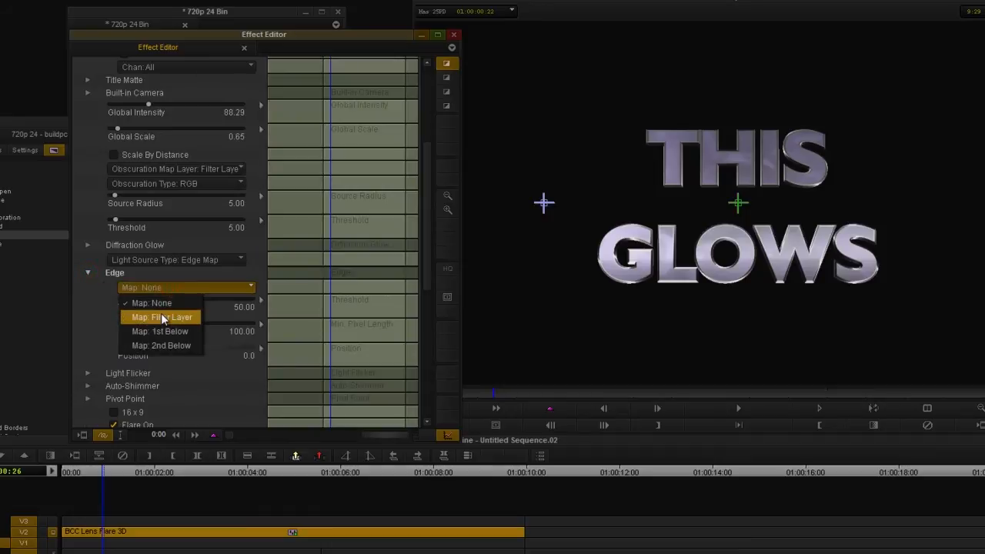
pyautogui.click(184, 317)
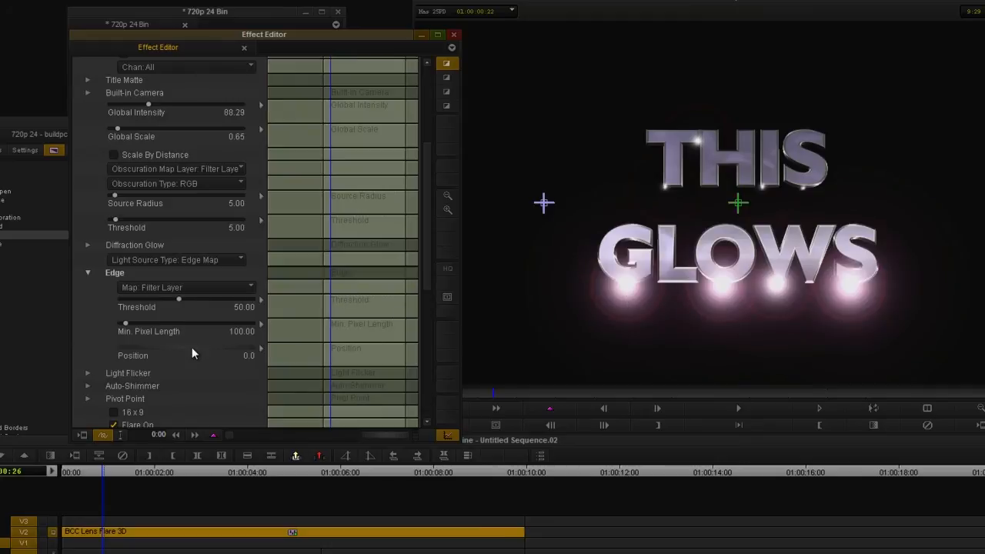
# - Set the edge Position to 53 and add a Position keyframe at the start of the clip
pyautogui.click(155, 352)
pyautogui.moveTo(189, 353)
pyautogui.mouseDown()
pyautogui.moveTo(226, 350)
pyautogui.moveTo(124, 348)
pyautogui.moveTo(190, 347)
pyautogui.mouseUp()
pyautogui.click(324, 331)
pyautogui.rightClick(337, 355)
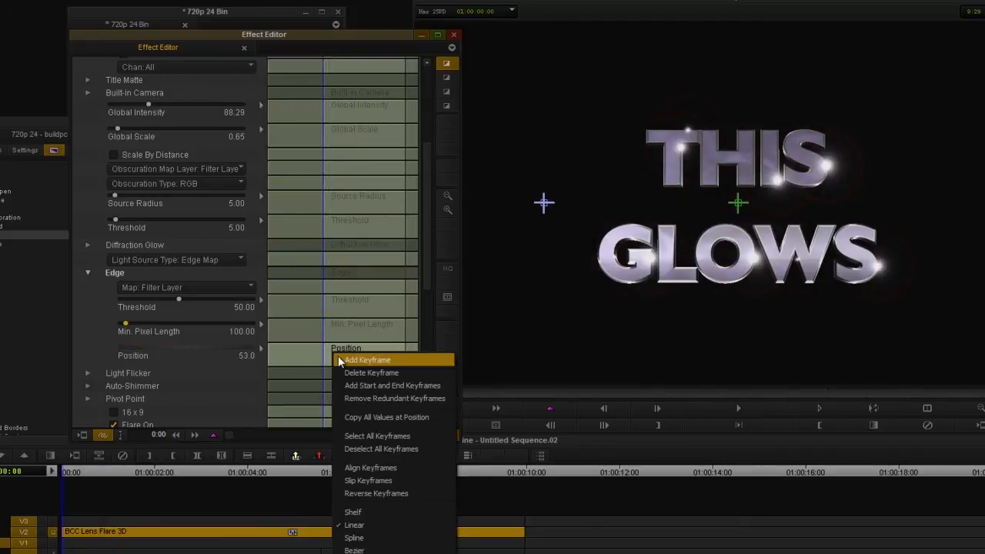
pyautogui.click(339, 360)
# - Add a second edge Position keyframe near the end of the clip, set it to 200, and scrub back to preview the moving lights
pyautogui.click(370, 355)
pyautogui.moveTo(370, 355); pyautogui.dragTo(398, 357)
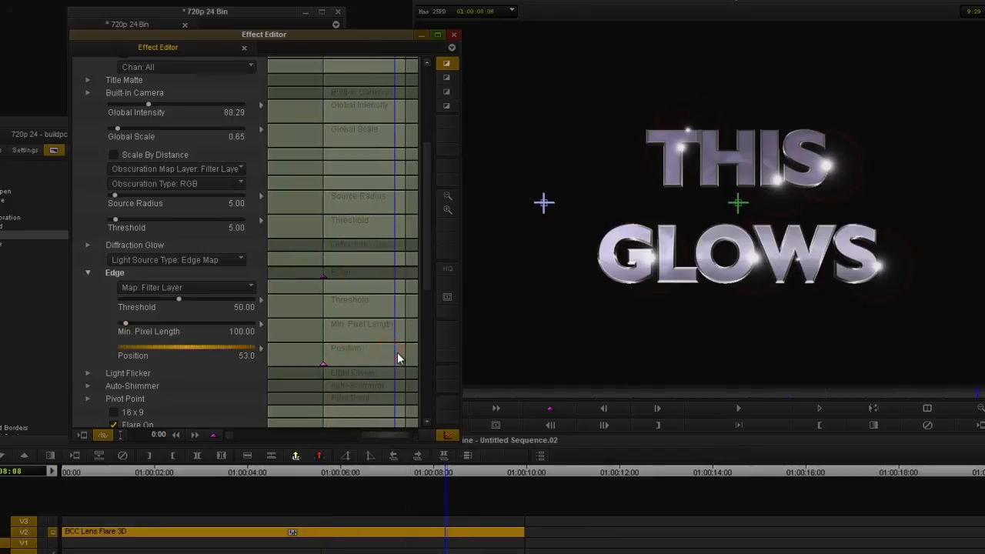
pyautogui.rightClick(402, 359)
pyautogui.click(419, 363)
pyautogui.click(207, 345)
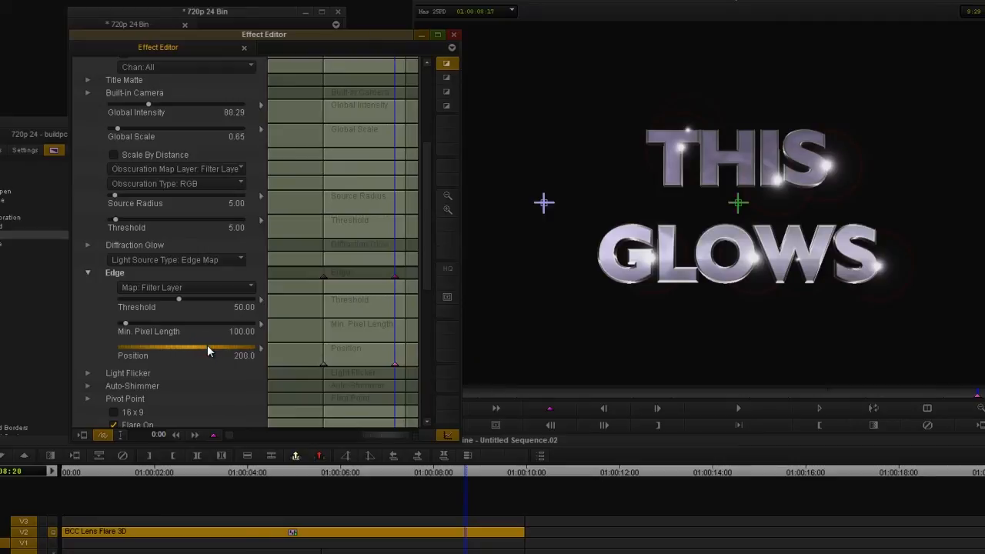
pyautogui.moveTo(385, 341)
pyautogui.mouseDown()
pyautogui.moveTo(324, 341)
pyautogui.moveTo(377, 344)
pyautogui.moveTo(360, 350)
pyautogui.moveTo(372, 341)
pyautogui.mouseUp()
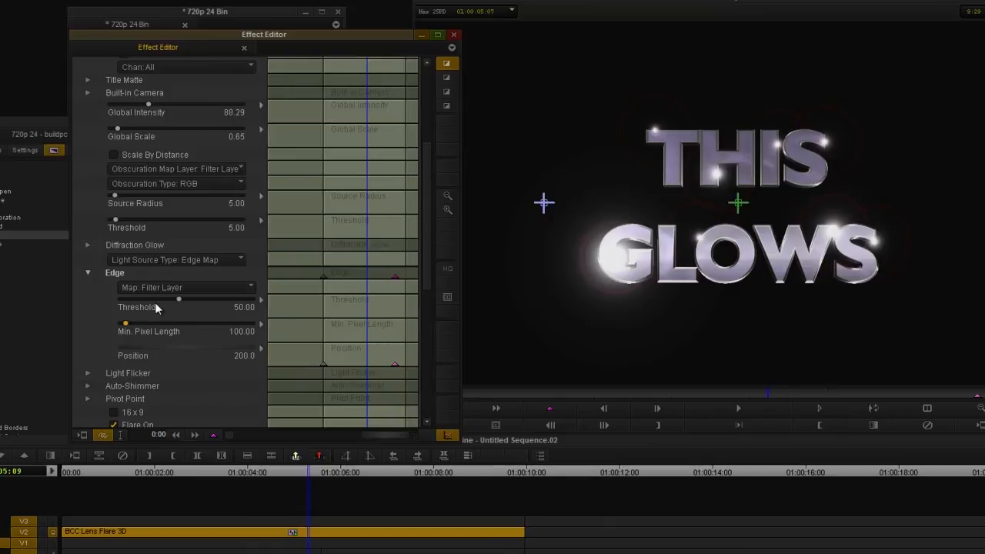
# - Set the edge Min. Pixel Length to 72.16 and Threshold to 61.03, preview around two seconds, and collapse the Edge group
pyautogui.click(124, 324)
pyautogui.moveTo(124, 327)
pyautogui.mouseDown()
pyautogui.moveTo(160, 329)
pyautogui.moveTo(126, 330)
pyautogui.mouseUp()
pyautogui.click(195, 298)
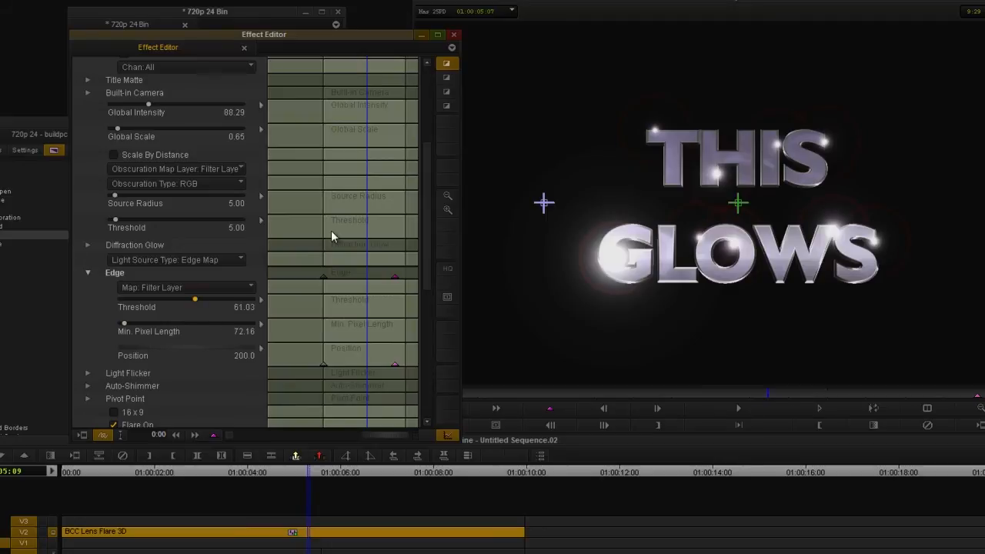
pyautogui.moveTo(354, 255)
pyautogui.mouseDown()
pyautogui.moveTo(324, 262)
pyautogui.moveTo(343, 260)
pyautogui.mouseUp()
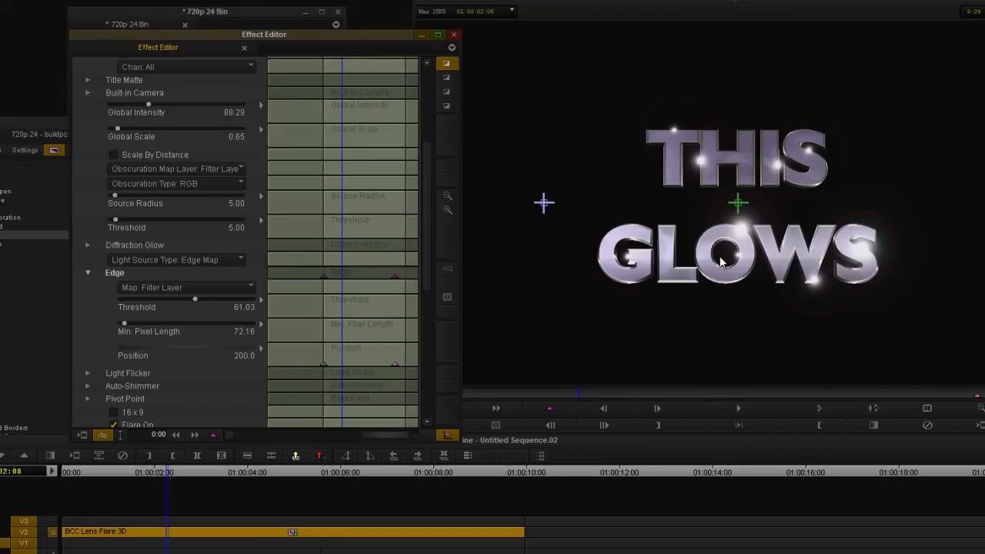
pyautogui.click(88, 273)
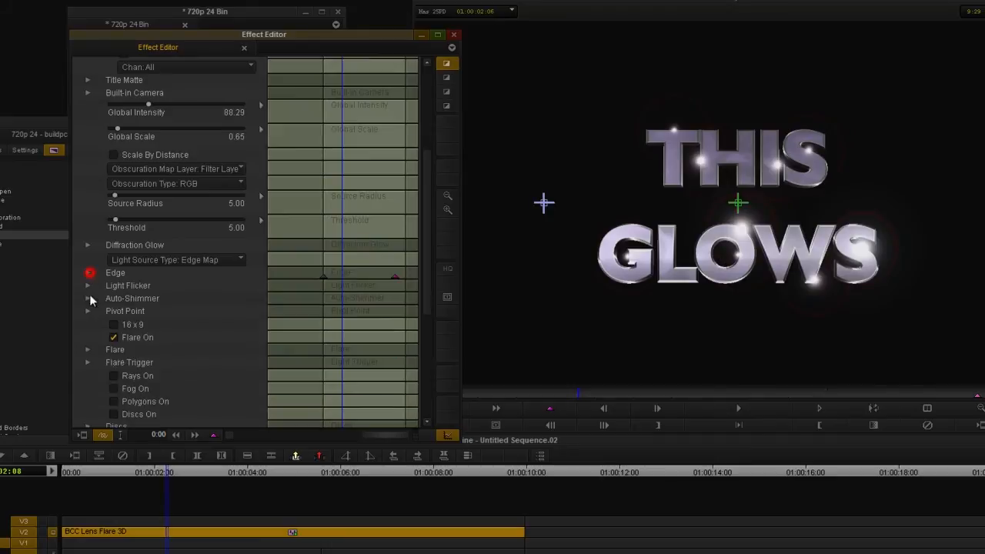
# - Turn off Draw Ring in the lens flare's Flare settings and collapse the group
pyautogui.scroll(-3, 81, 323)
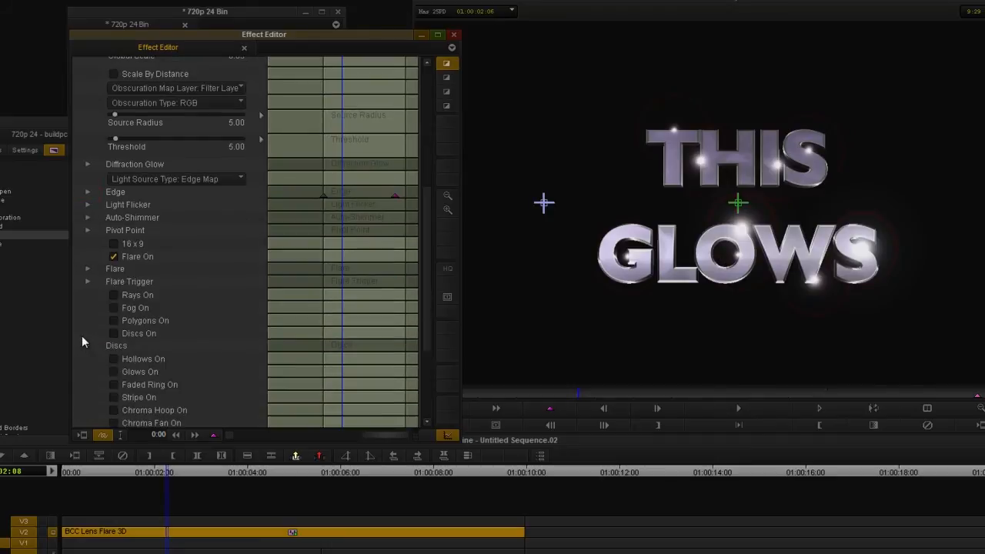
pyautogui.click(87, 268)
pyautogui.scroll(-3, 100, 316)
pyautogui.click(123, 289)
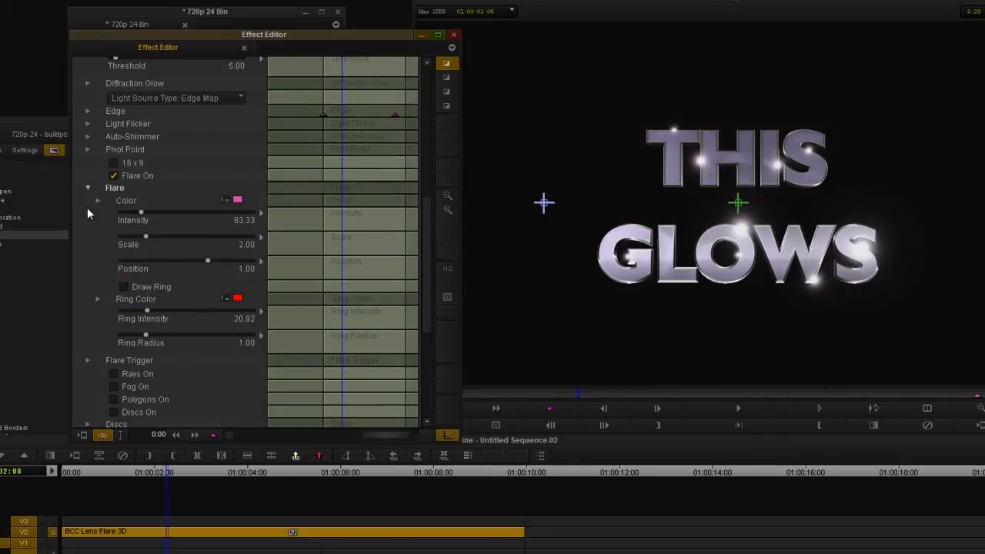
pyautogui.click(89, 187)
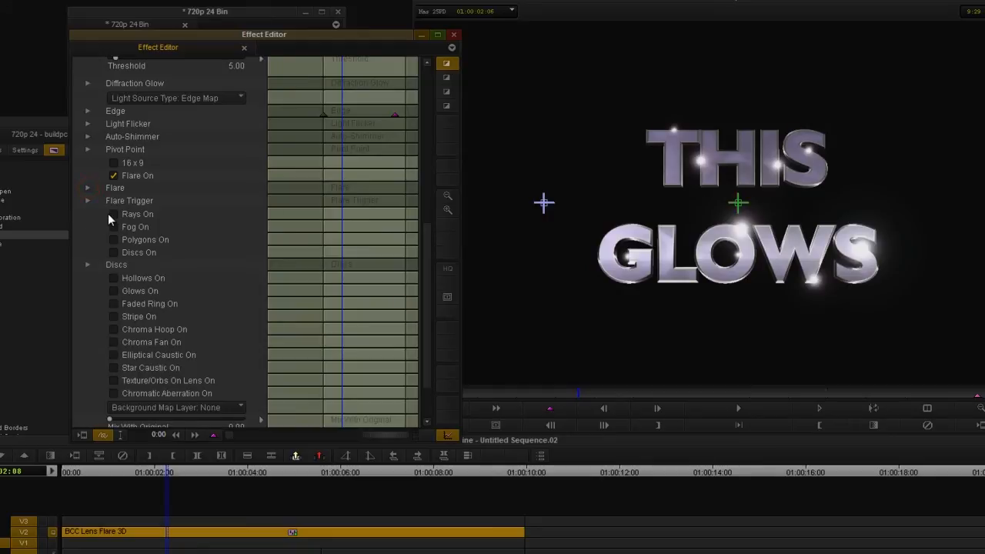
# - Enable Rays on the lens flare and set their color to the blue-violet basic color
pyautogui.click(111, 215)
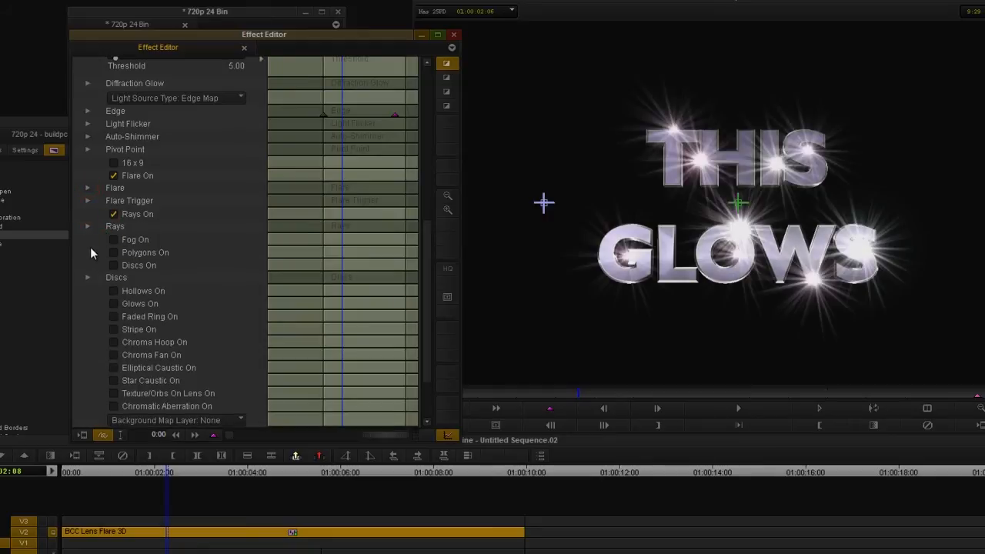
pyautogui.click(88, 226)
pyautogui.scroll(-2, 84, 264)
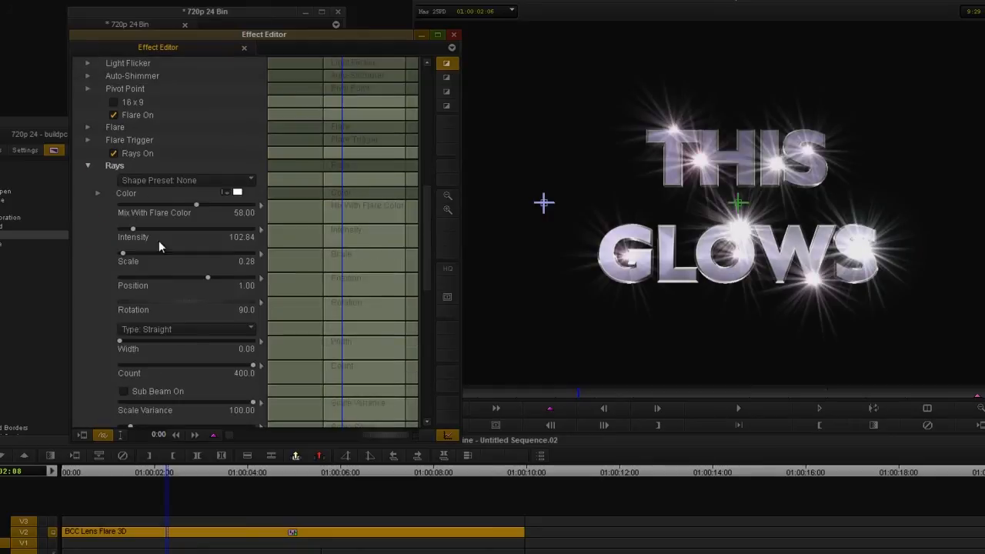
pyautogui.click(235, 192)
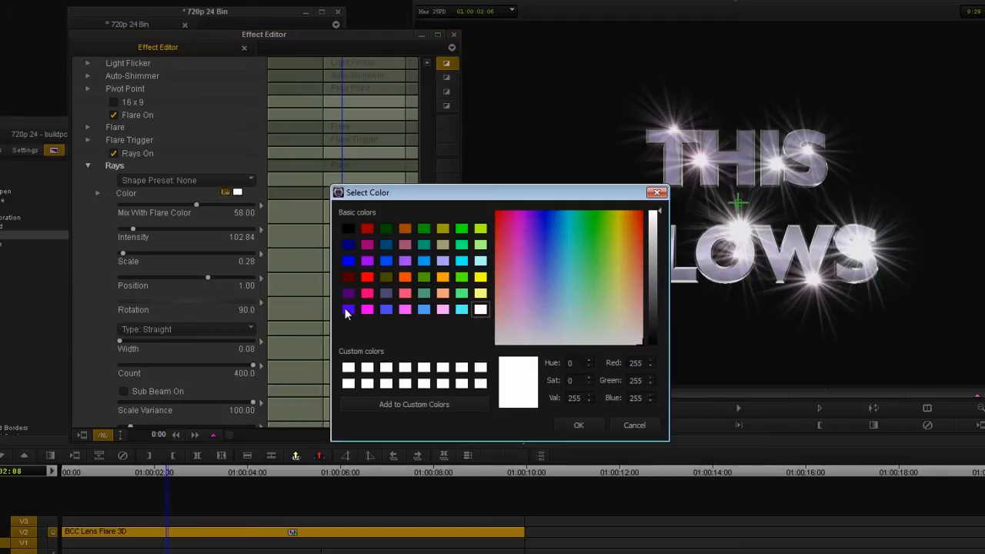
pyautogui.click(348, 309)
pyautogui.click(581, 426)
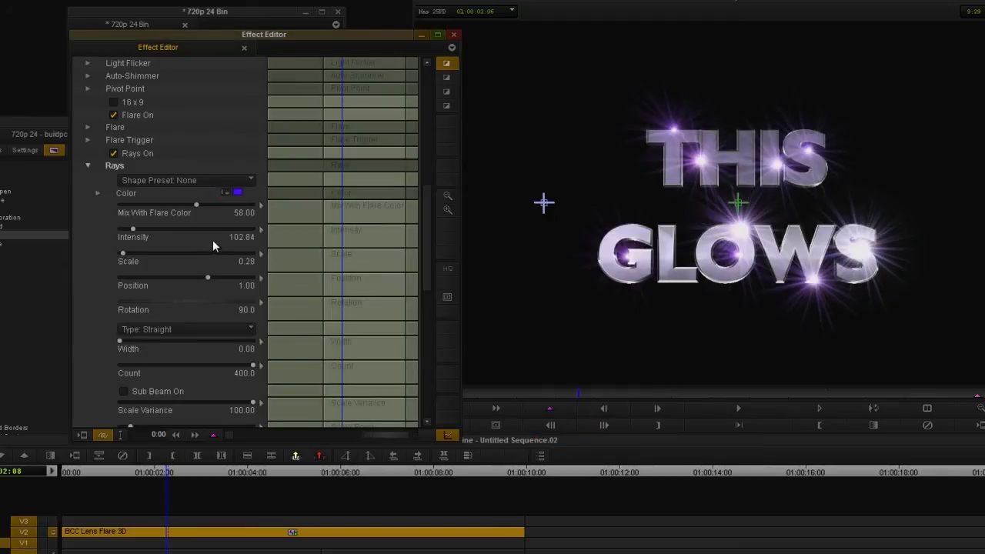
# - Set the rays' Intensity to 200 and their Scale to 0.20
pyautogui.scroll(-2, 101, 271)
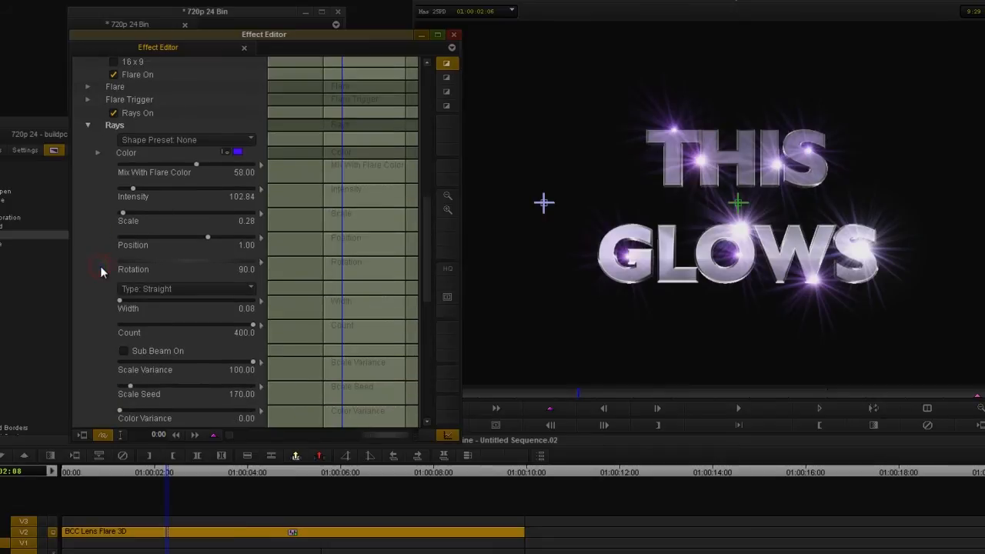
pyautogui.click(134, 189)
pyautogui.write('200')
pyautogui.press('Return')
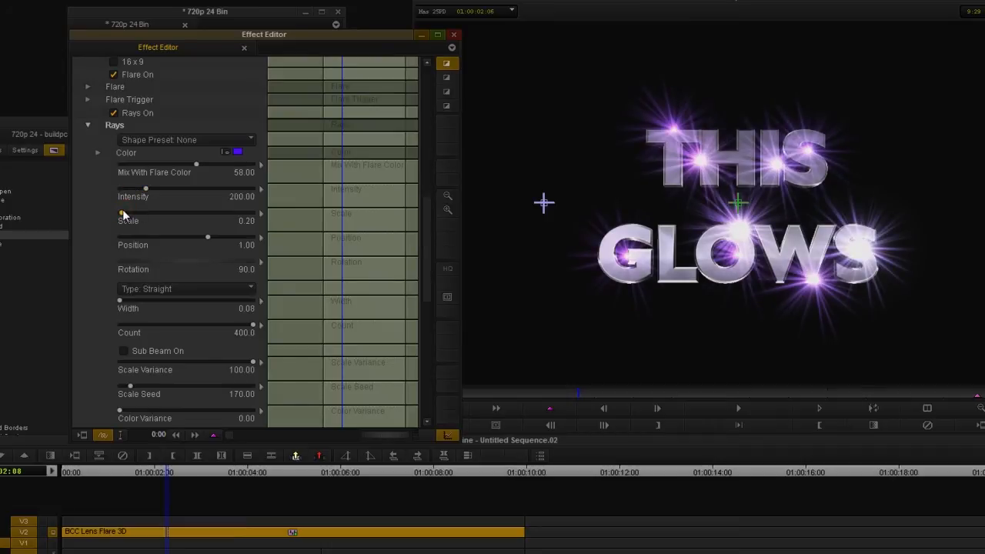
# - Set the rays' Count to about 90.7 and collapse the Rays group
pyautogui.scroll(-2, 105, 293)
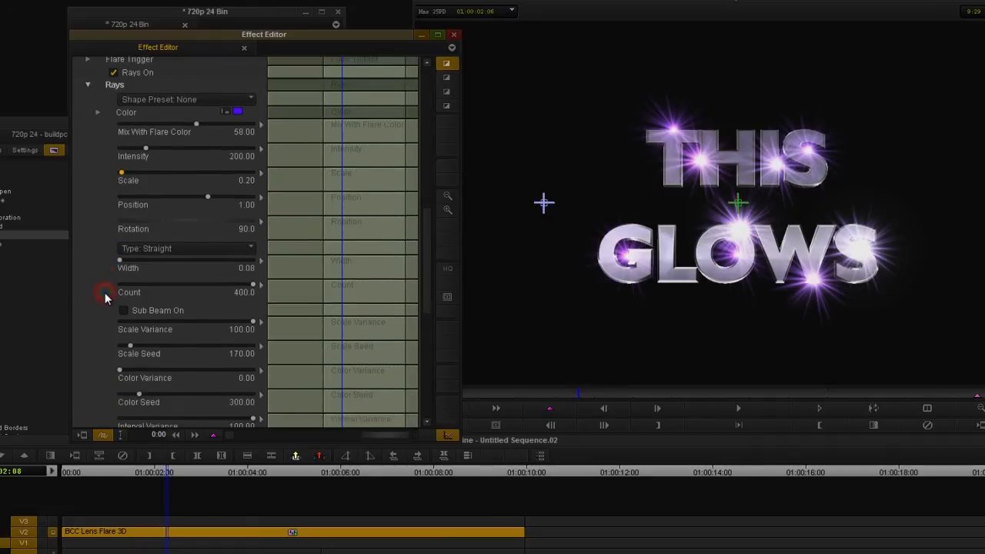
pyautogui.click(168, 283)
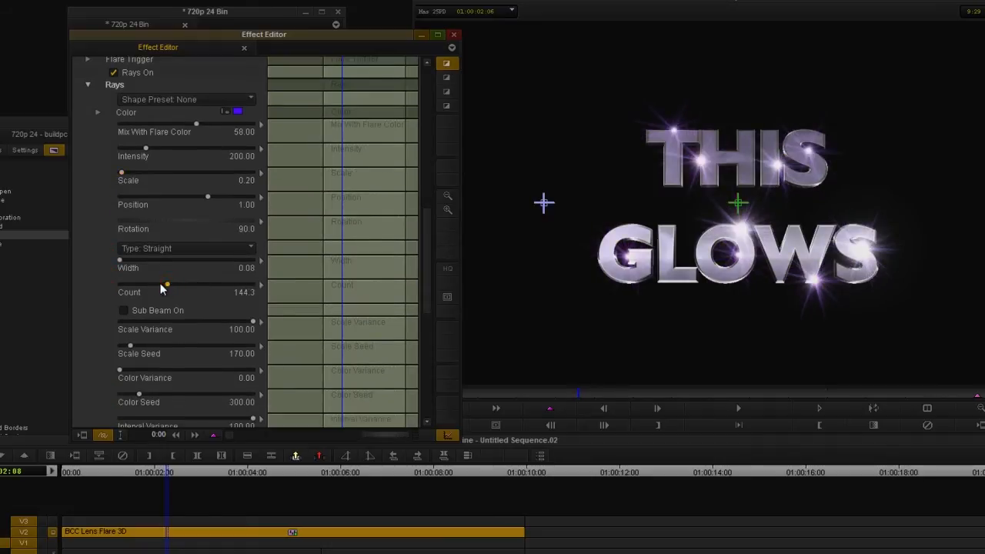
pyautogui.moveTo(162, 286); pyautogui.dragTo(152, 290)
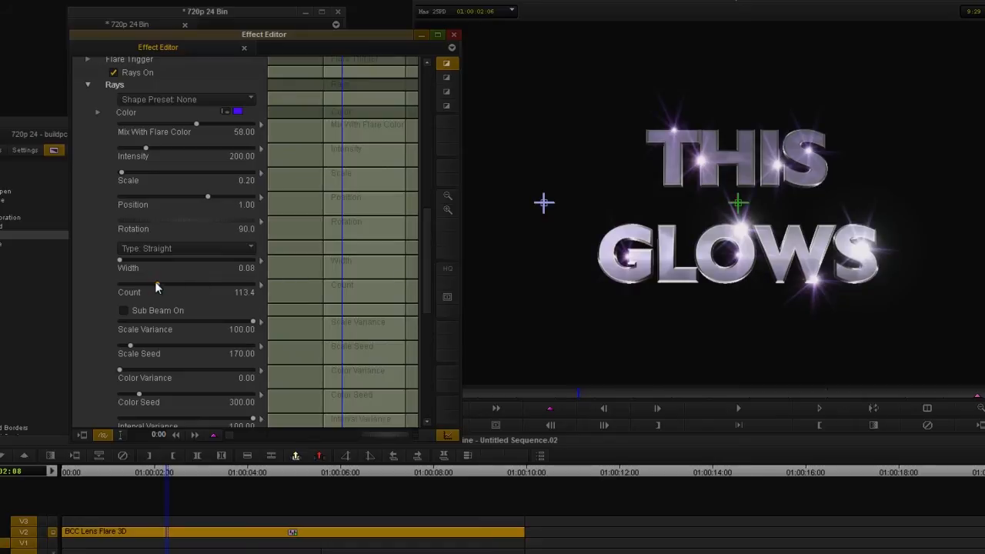
pyautogui.moveTo(145, 286); pyautogui.dragTo(132, 286)
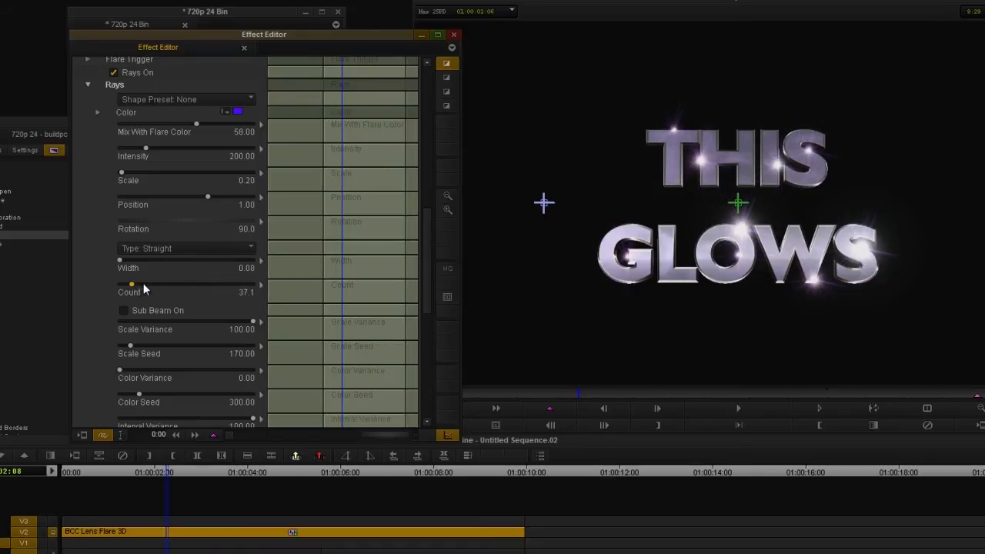
pyautogui.click(150, 284)
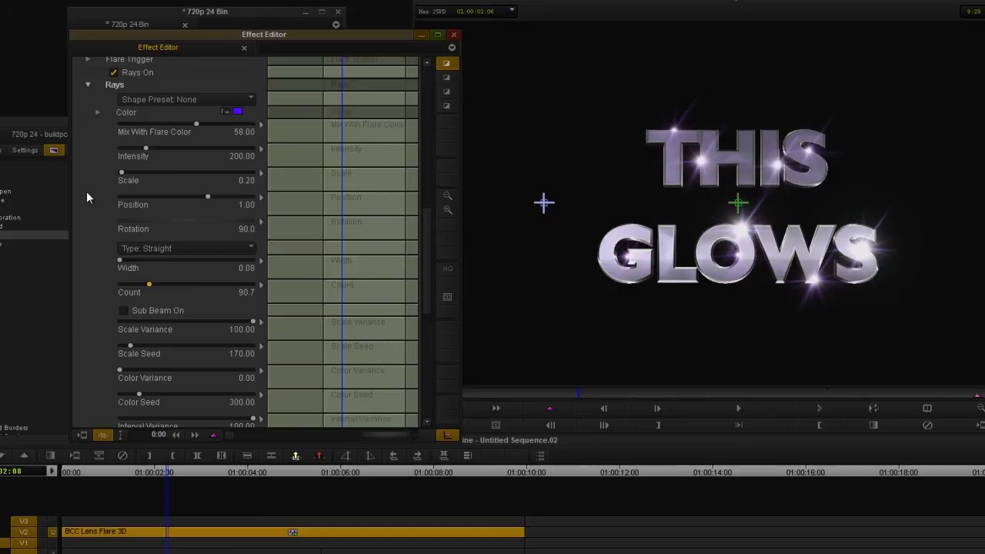
pyautogui.scroll(2, 86, 200)
pyautogui.click(85, 145)
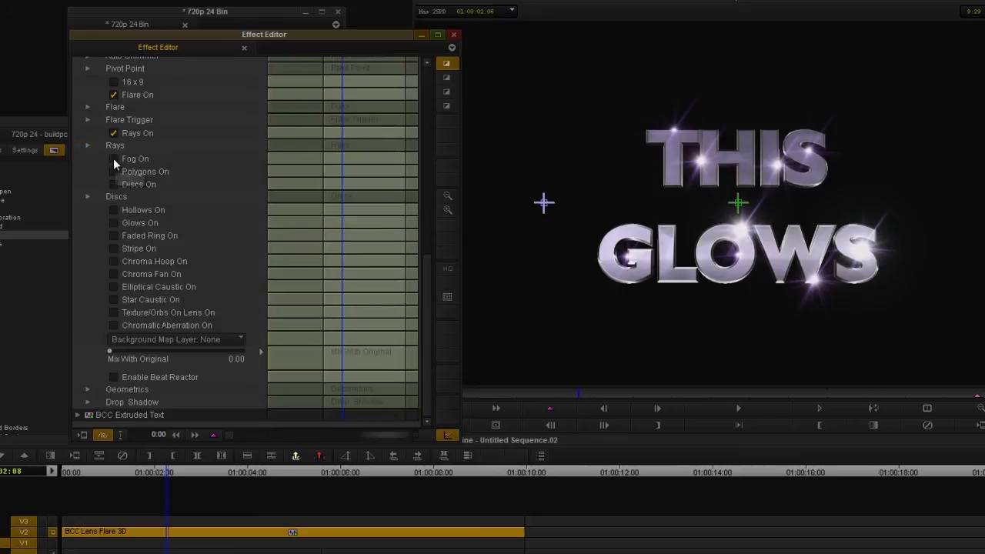
# - Enable Fog on the lens flare, reduce its Intensity to about 12, and collapse the Fog group
pyautogui.click(113, 158)
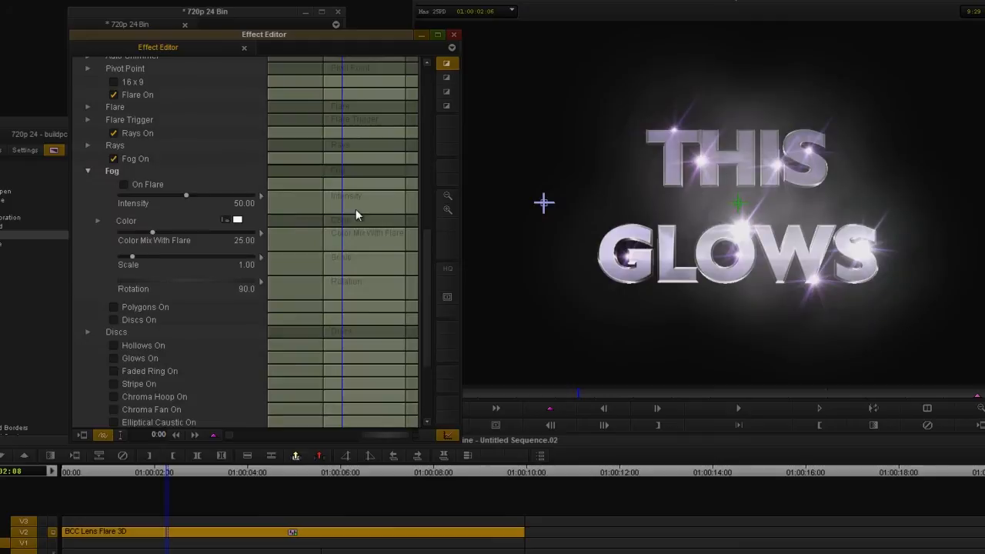
pyautogui.click(137, 197)
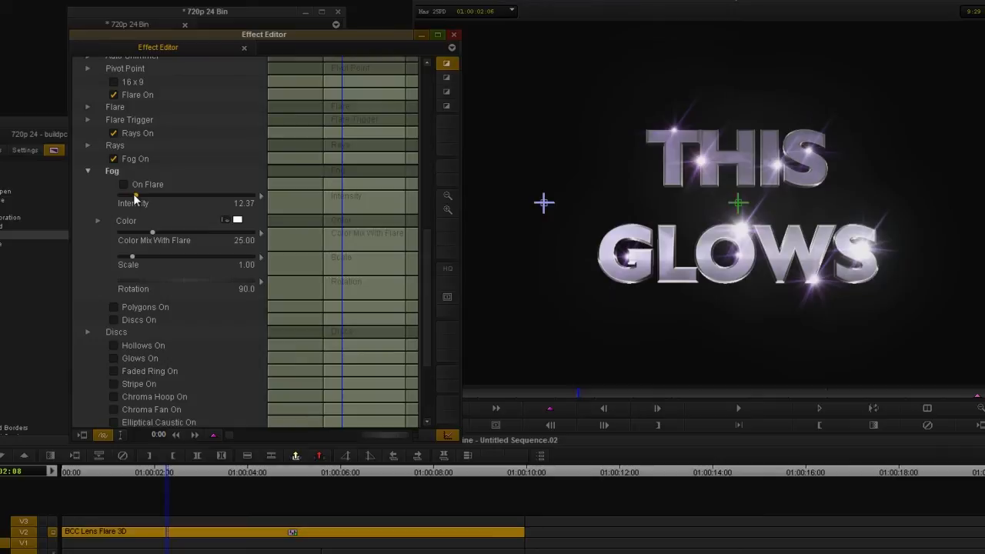
pyautogui.moveTo(134, 197); pyautogui.dragTo(132, 197)
pyautogui.click(88, 171)
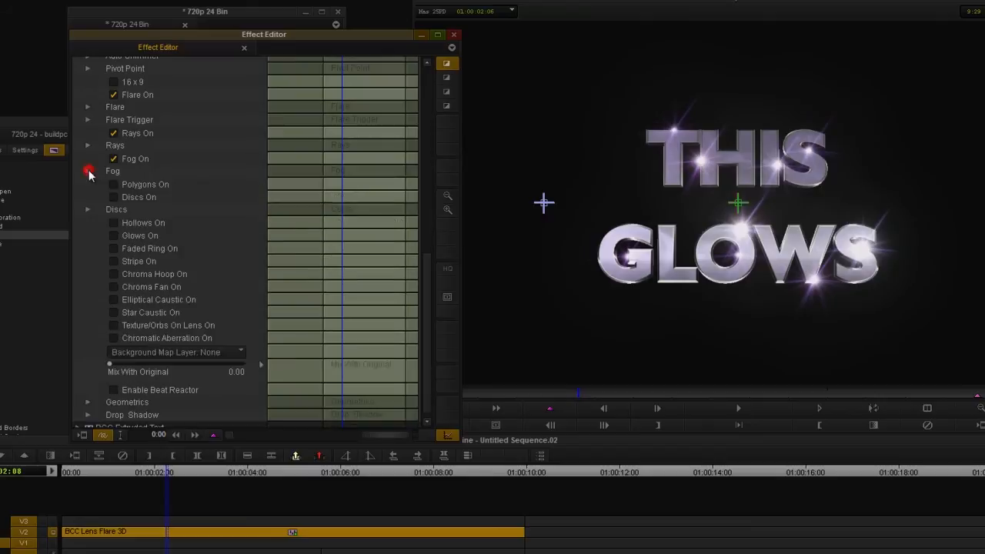
# - Enable Polygons on the lens flare, set their Count to 8, and collapse the Polygons group
pyautogui.click(113, 186)
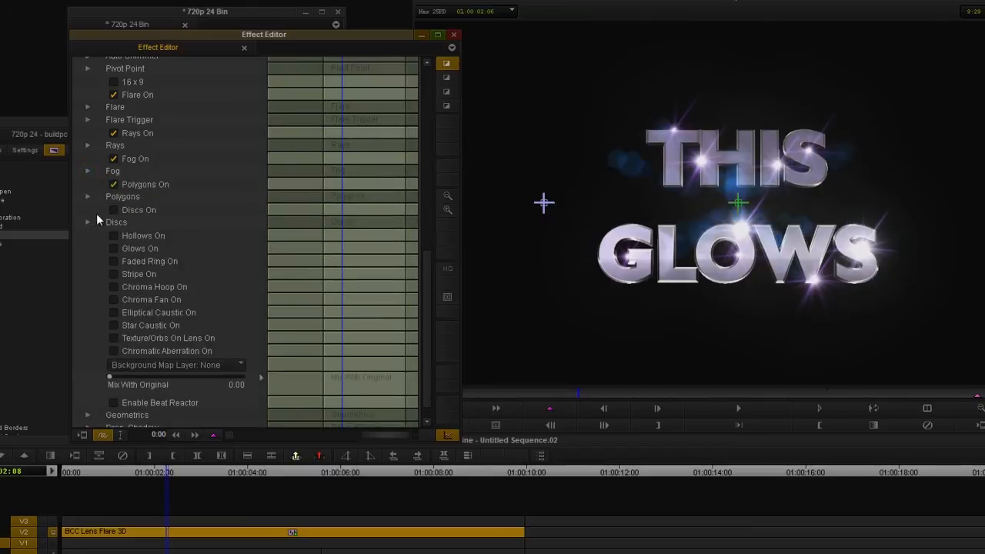
pyautogui.click(88, 197)
pyautogui.scroll(-2, 97, 270)
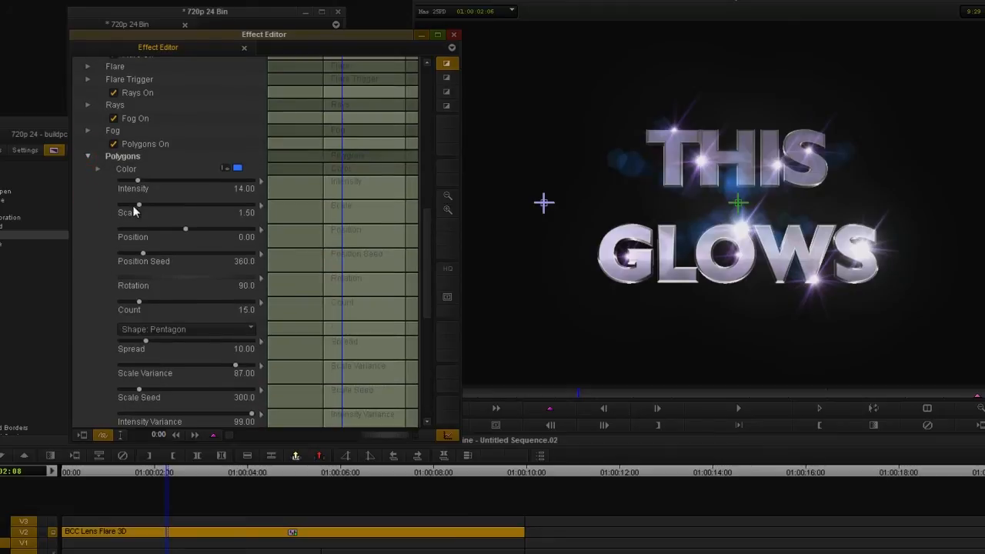
pyautogui.click(139, 302)
pyautogui.write('8')
pyautogui.click(88, 156)
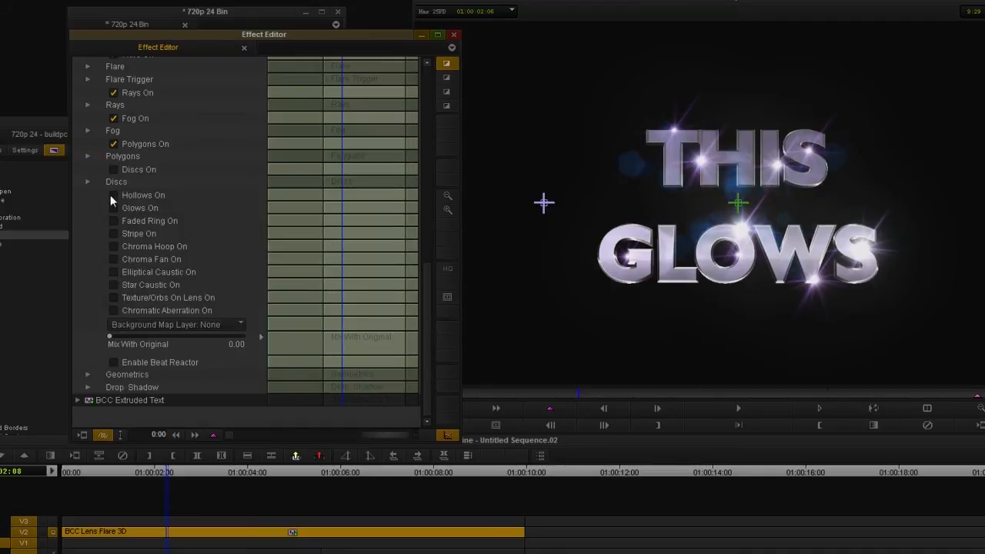
# - Enable Hollows on the lens flare and set their Intensity to 2
pyautogui.click(114, 194)
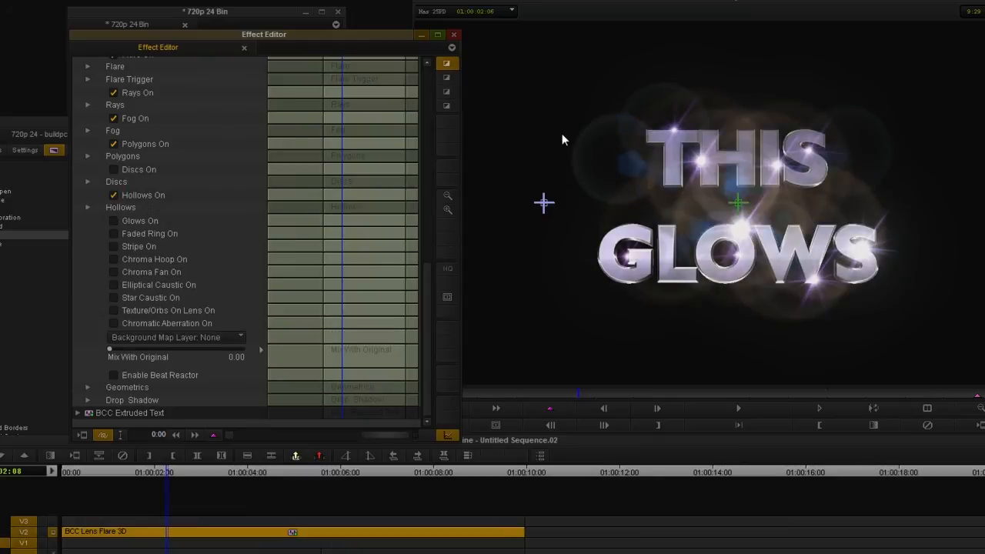
pyautogui.click(87, 207)
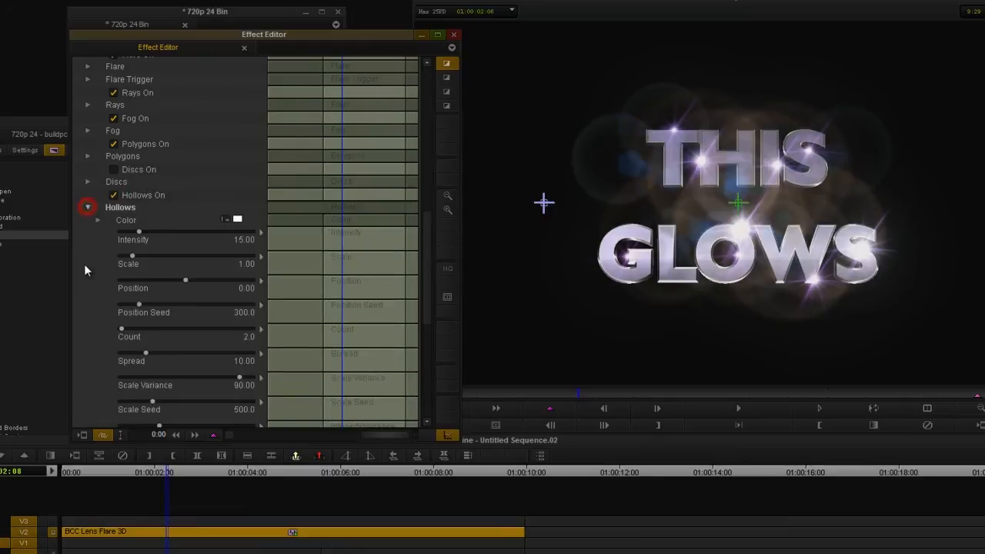
pyautogui.scroll(-2, 84, 264)
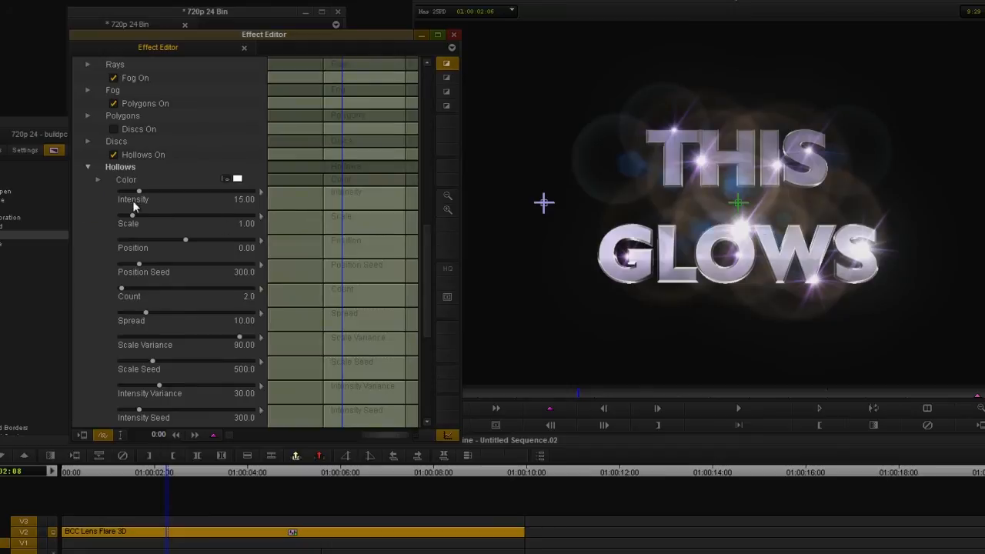
pyautogui.moveTo(140, 195); pyautogui.dragTo(127, 192)
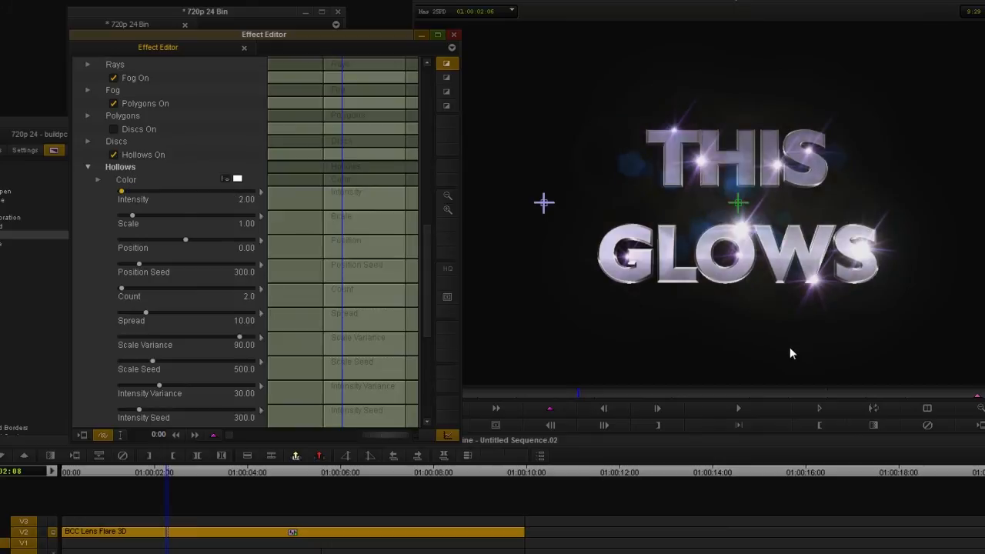
# - Set the Hollows color to blue-violet (red 85, green 0, blue 255) and collapse the Hollows group
pyautogui.click(227, 179)
pyautogui.click(349, 308)
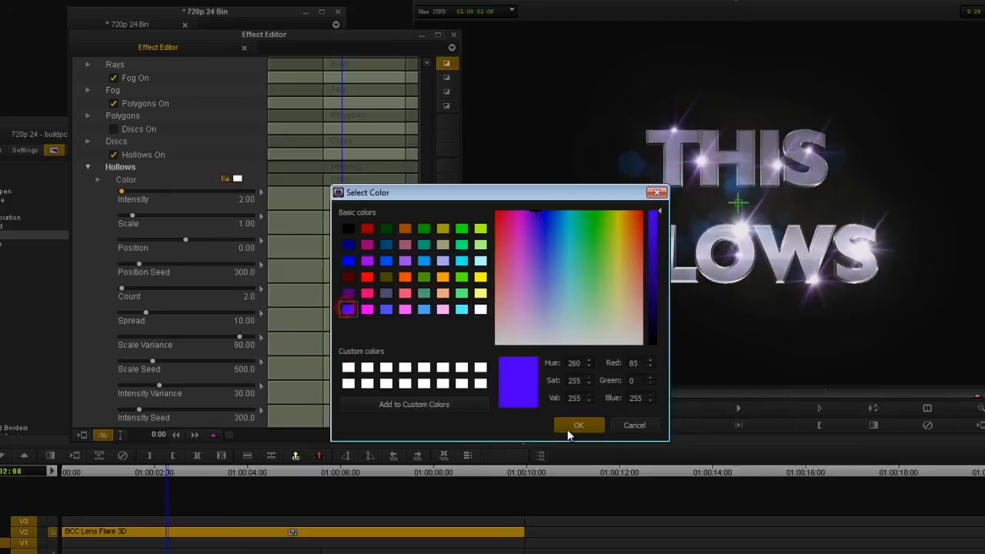
pyautogui.click(579, 426)
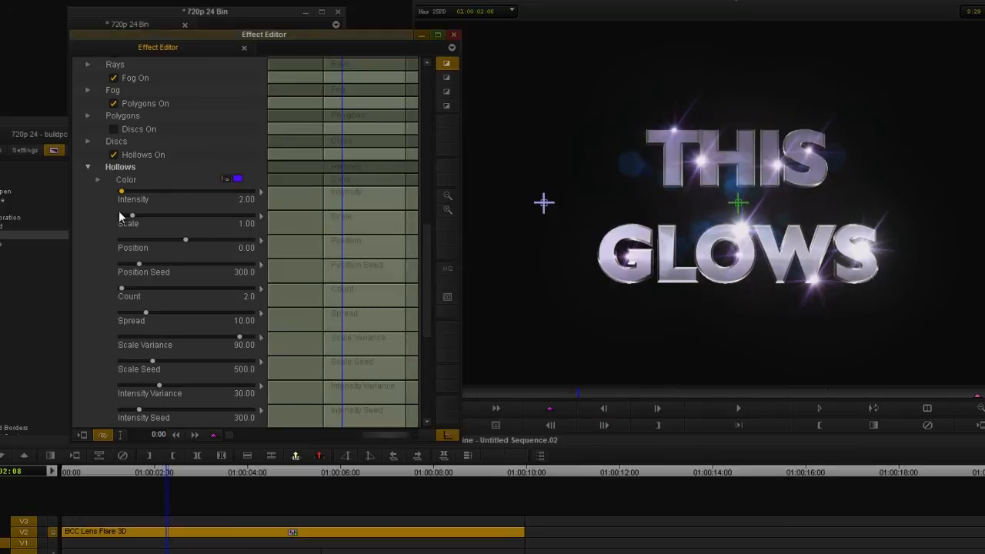
pyautogui.click(88, 167)
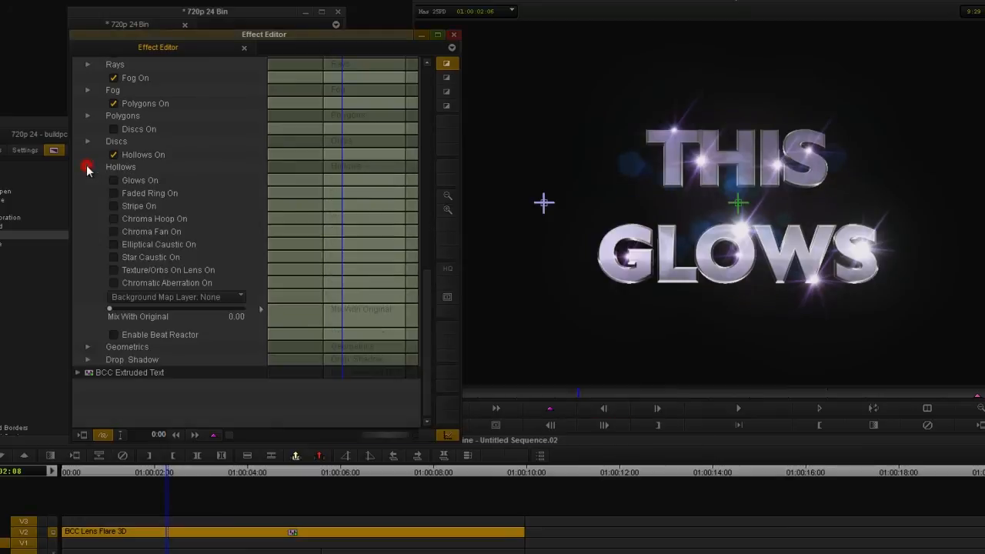
# - Enable Stripe on the lens flare, set Intensity to 20.62, Length to 0.31 and Softness to 0.59, and collapse the Stripe group
pyautogui.click(113, 206)
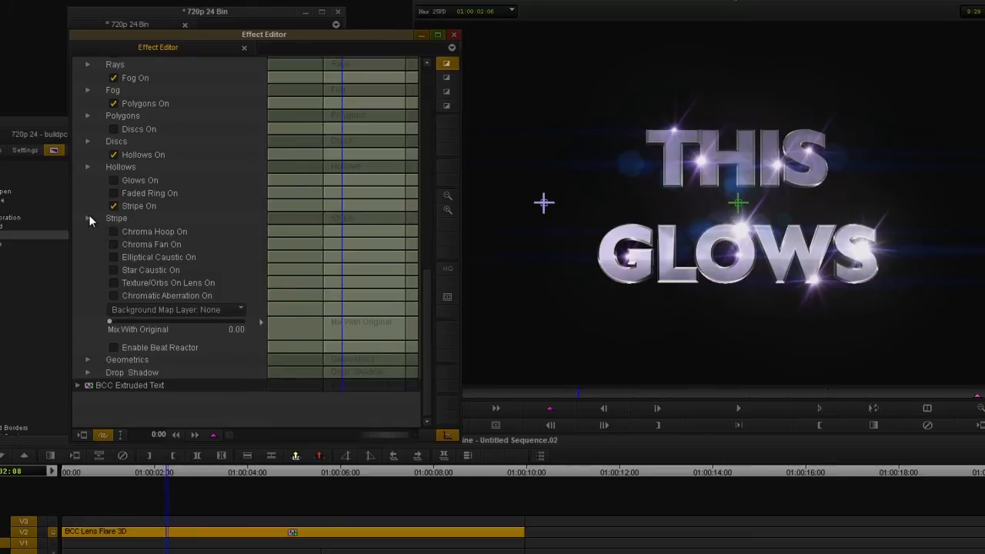
pyautogui.click(88, 219)
pyautogui.scroll(-1, 92, 254)
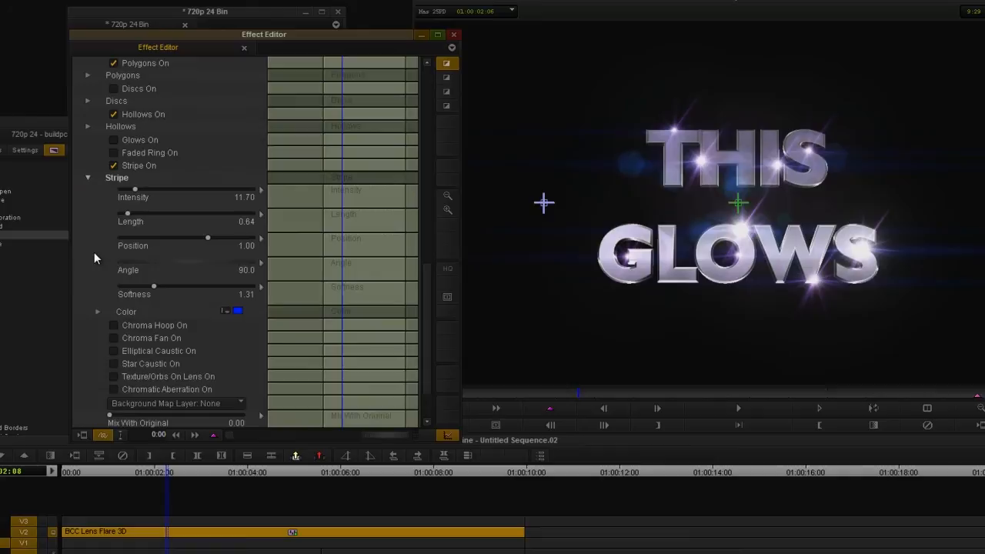
pyautogui.click(136, 286)
pyautogui.click(146, 190)
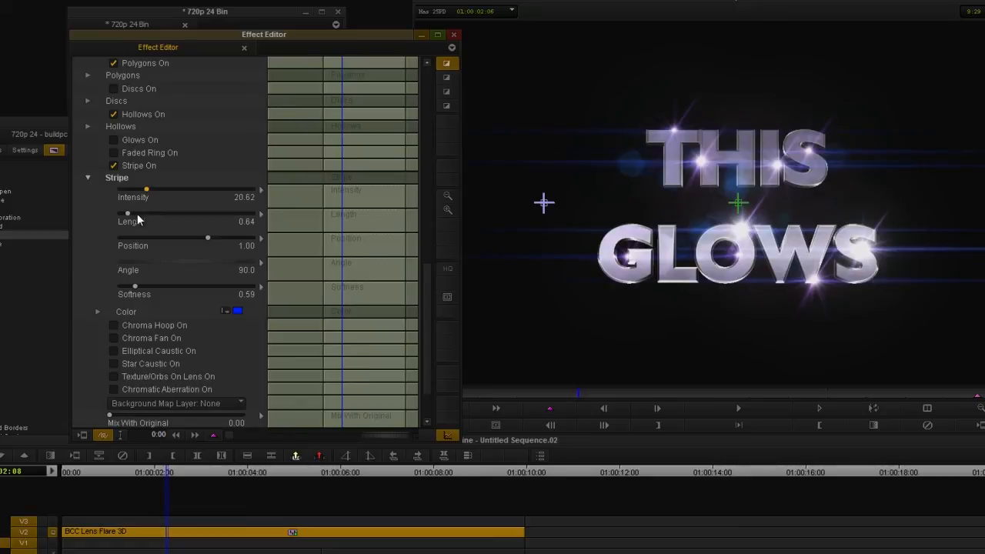
pyautogui.moveTo(128, 216); pyautogui.dragTo(124, 217)
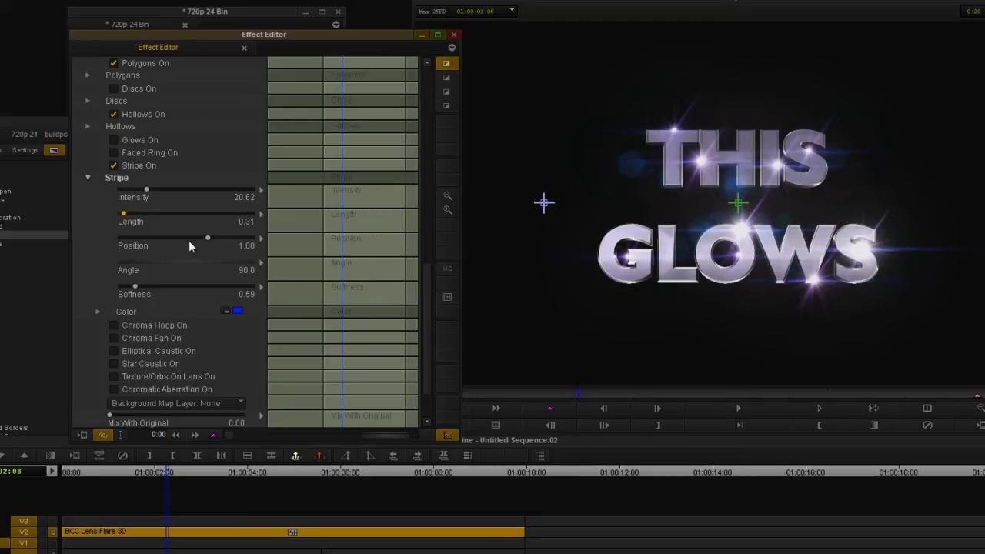
pyautogui.click(87, 178)
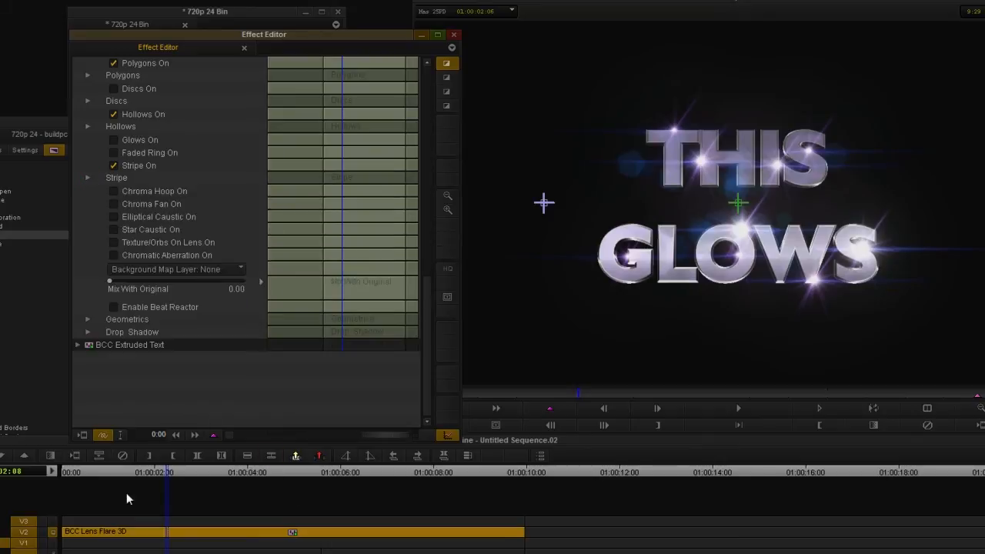
# - Set the lens flare's Global Scale to 0 at the first frame of the clip and add a keyframe there
pyautogui.moveTo(152, 474); pyautogui.dragTo(458, 500)
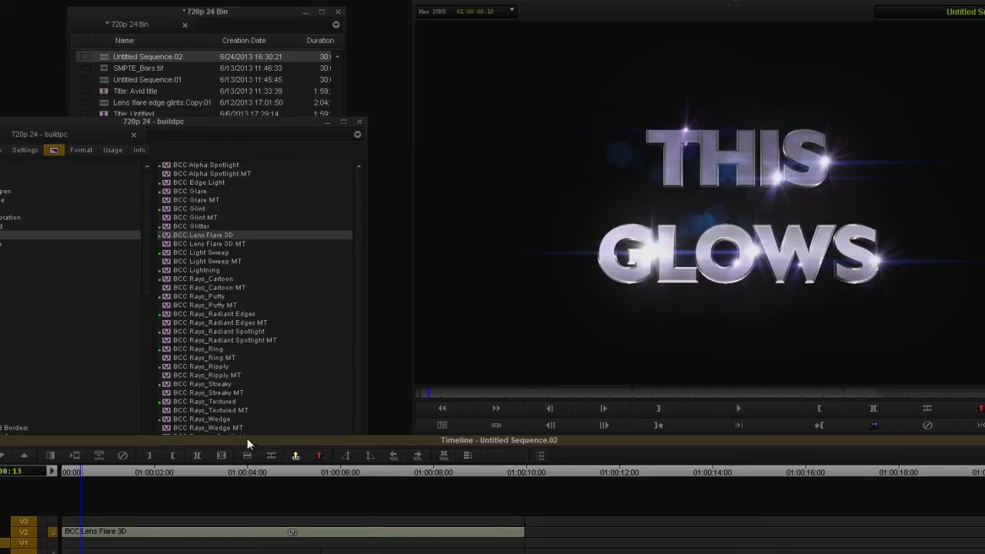
pyautogui.click(115, 472)
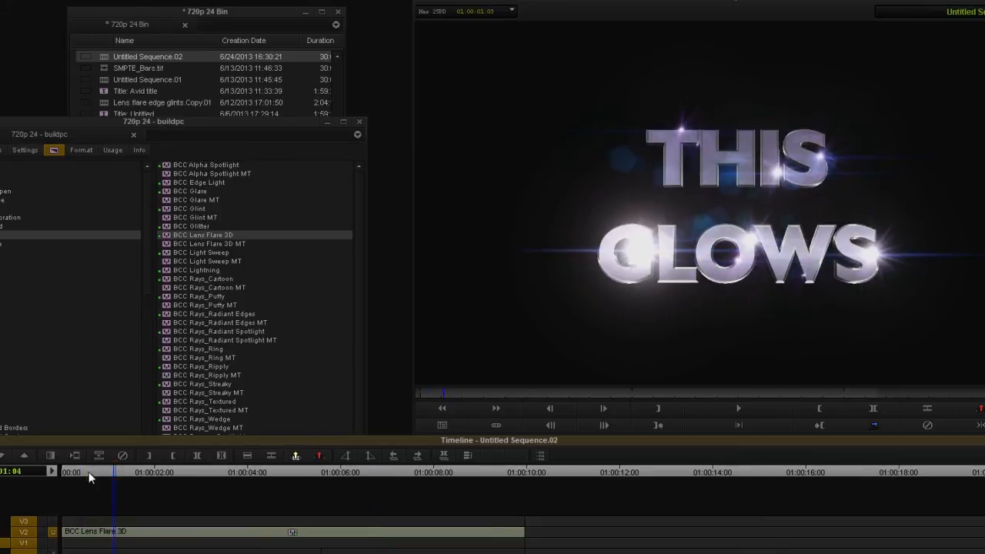
pyautogui.moveTo(114, 471); pyautogui.dragTo(51, 474)
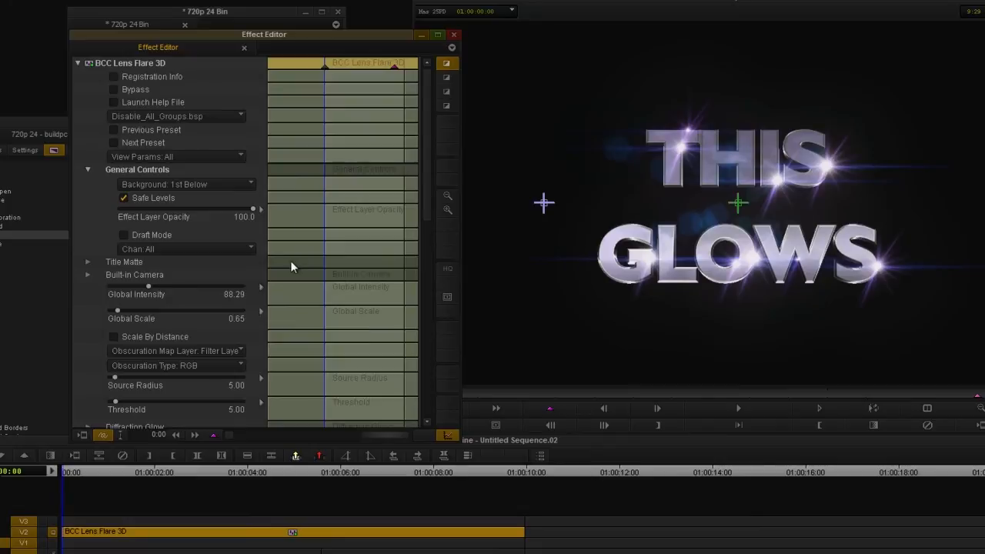
pyautogui.click(86, 169)
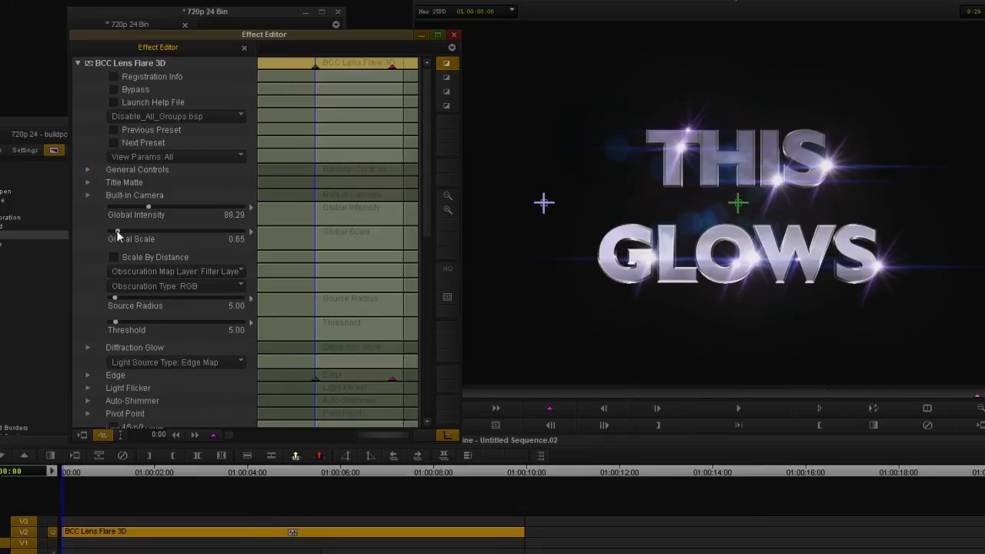
pyautogui.moveTo(117, 234); pyautogui.dragTo(57, 226)
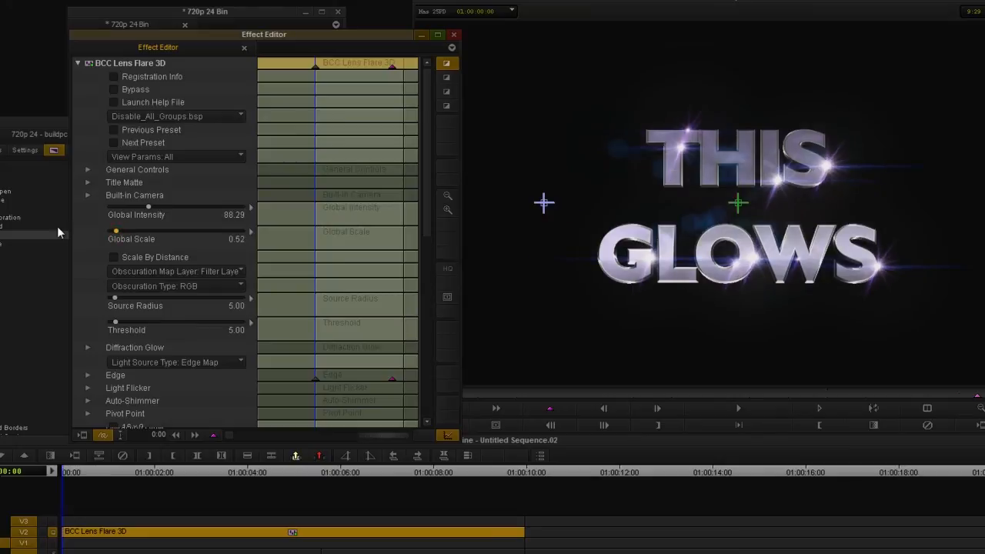
pyautogui.rightClick(323, 244)
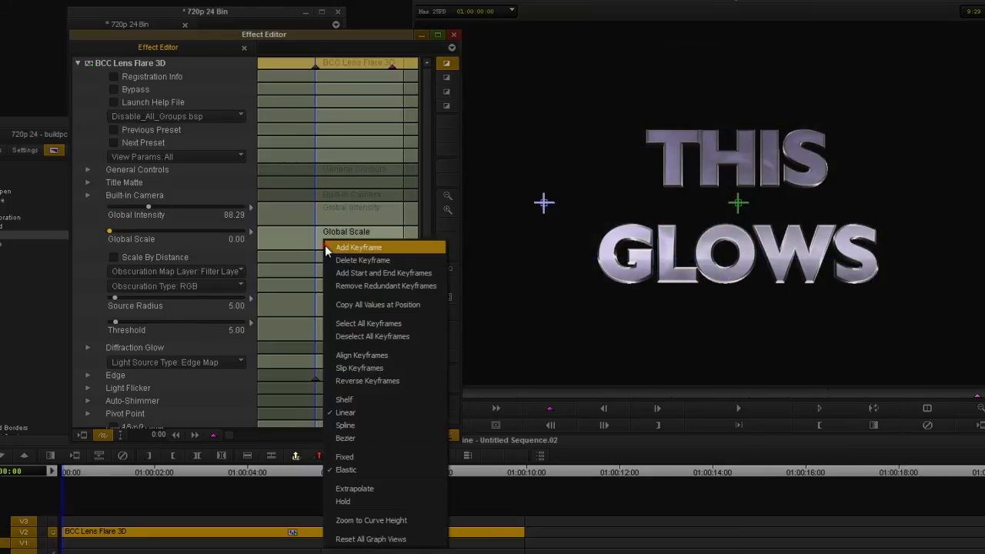
pyautogui.click(350, 247)
# - Add a second Global Scale keyframe with a value of 0 at about 8 seconds 9 frames
pyautogui.click(388, 235)
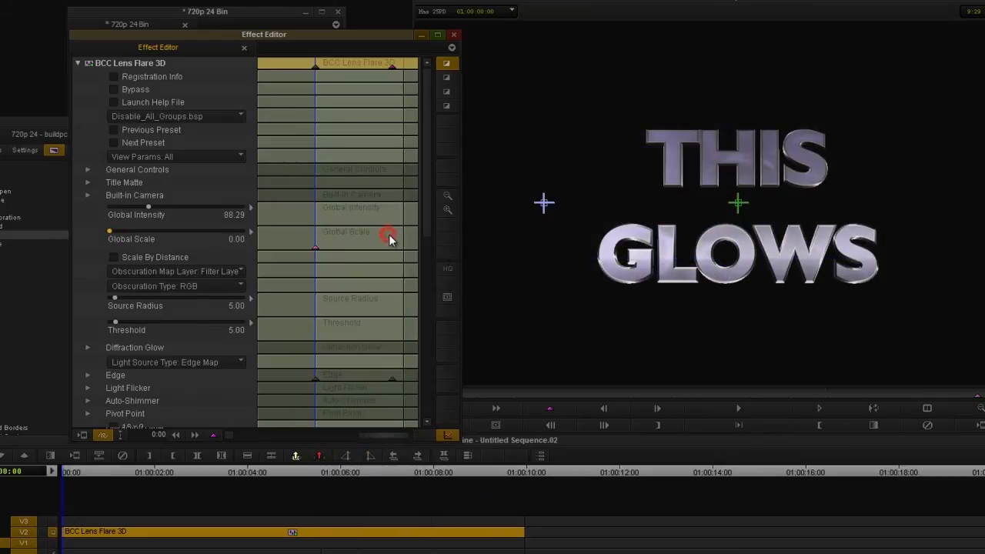
pyautogui.rightClick(390, 241)
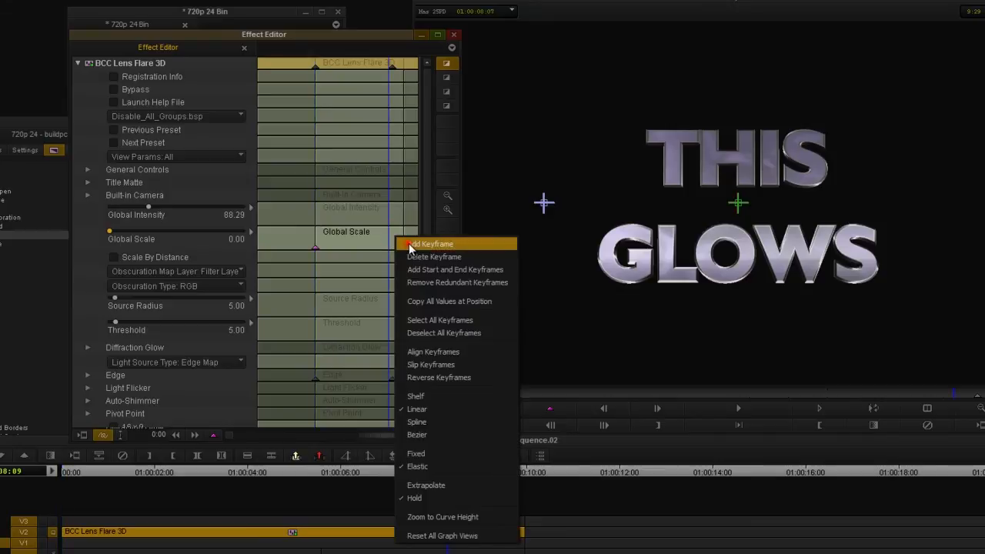
pyautogui.click(405, 245)
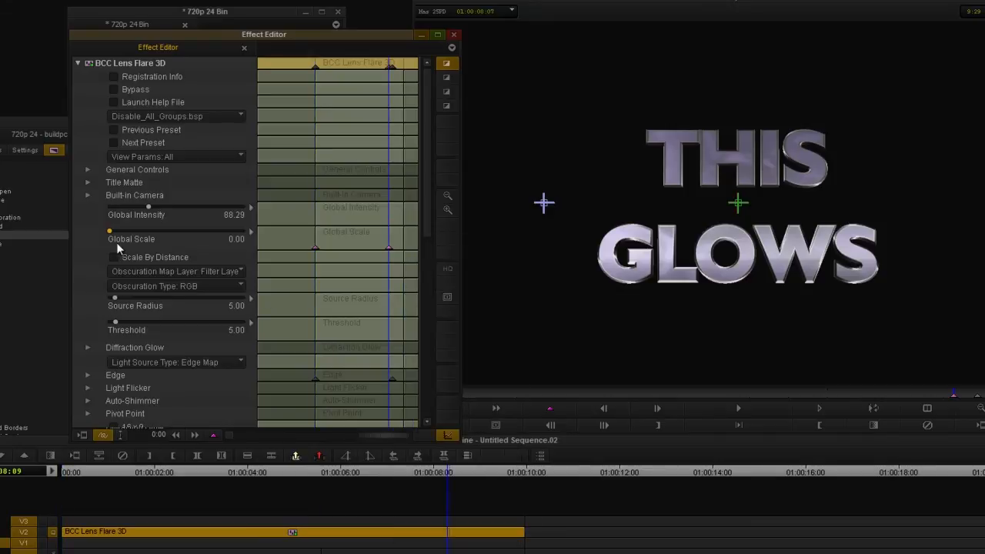
# - Add a Global Scale keyframe at about 1 second 16 frames and set its value to 0.50
pyautogui.click(329, 243)
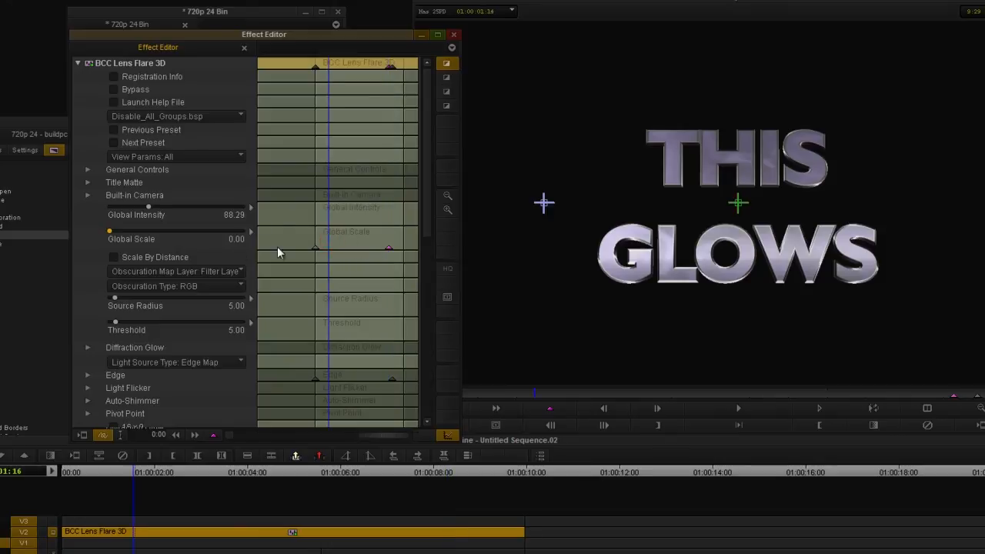
pyautogui.rightClick(352, 253)
pyautogui.click(379, 255)
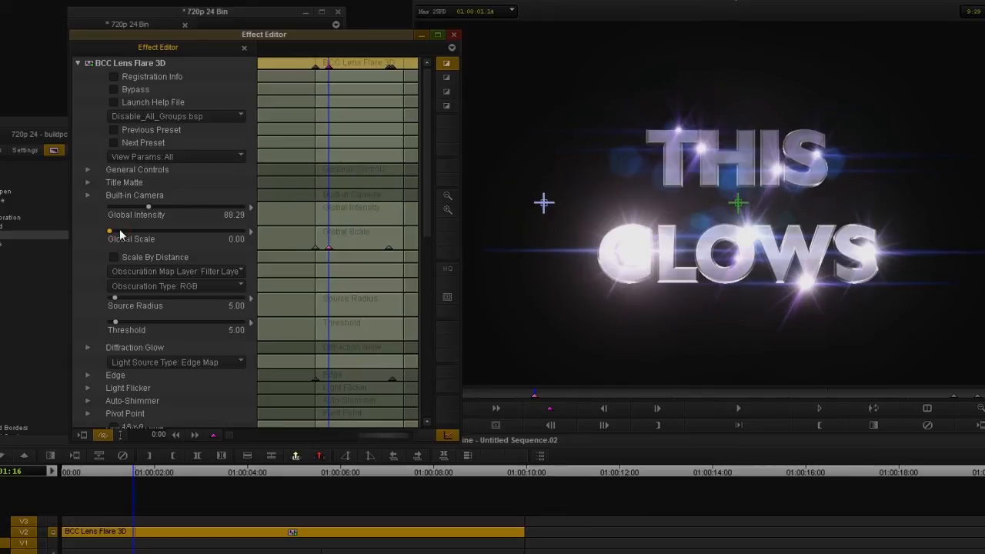
pyautogui.moveTo(120, 234); pyautogui.dragTo(124, 233)
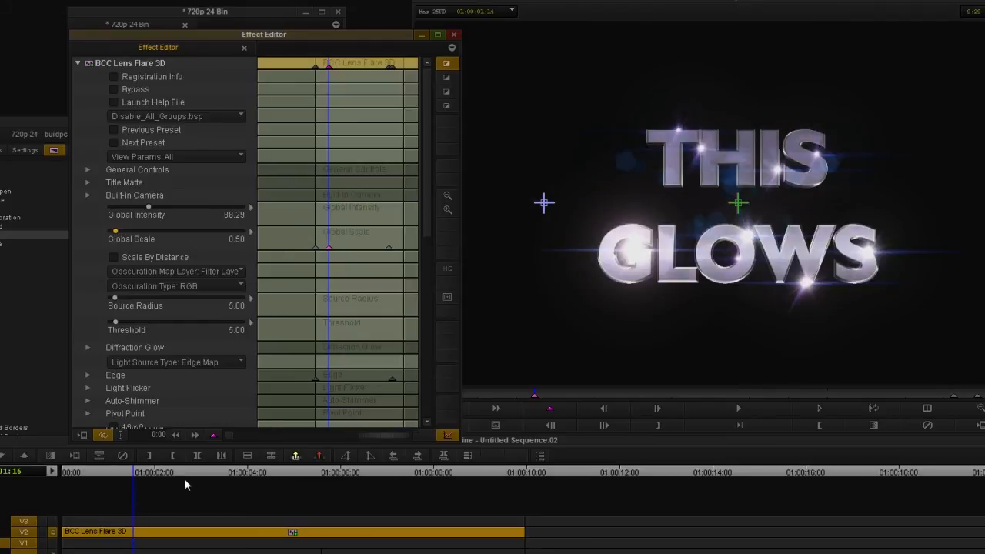
# - Scrub through the sequence to review how the edge flares grow and shrink over the title
pyautogui.moveTo(125, 473); pyautogui.dragTo(51, 472)
pyautogui.click(378, 493)
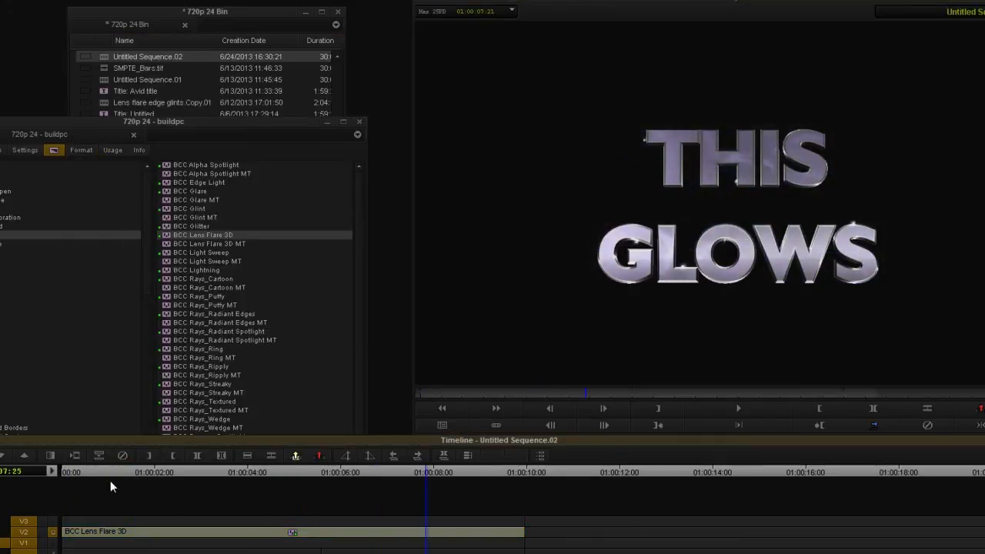
pyautogui.click(69, 471)
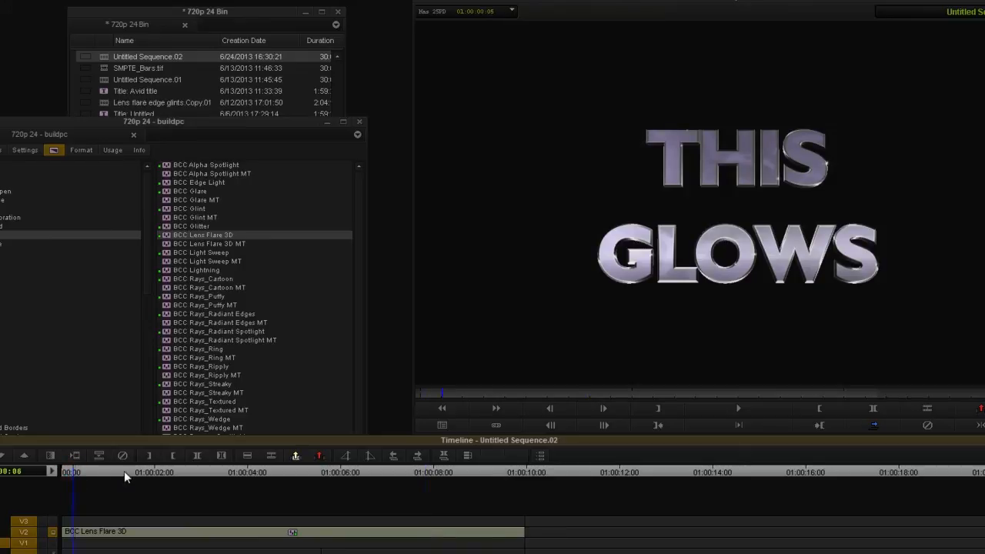
pyautogui.click(196, 472)
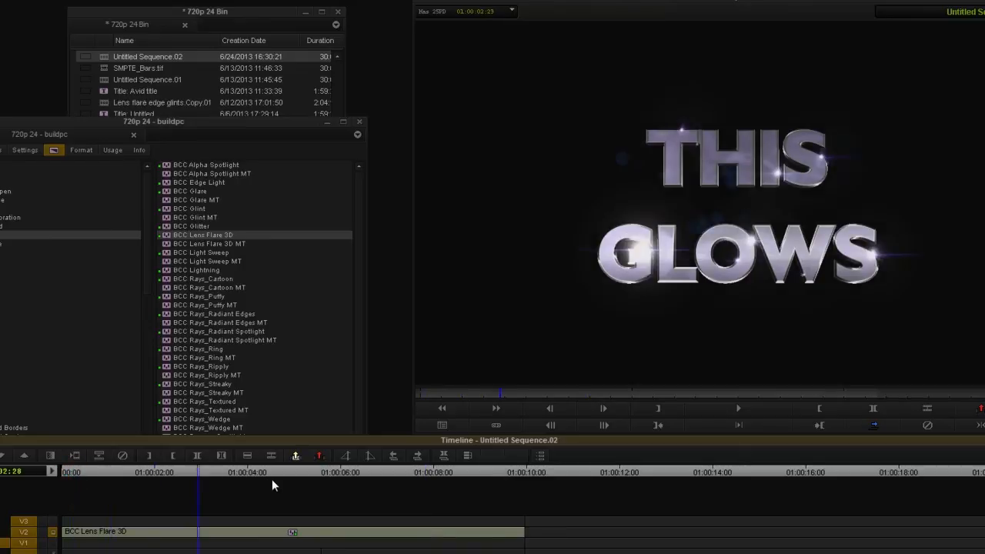
pyautogui.moveTo(271, 480); pyautogui.dragTo(436, 486)
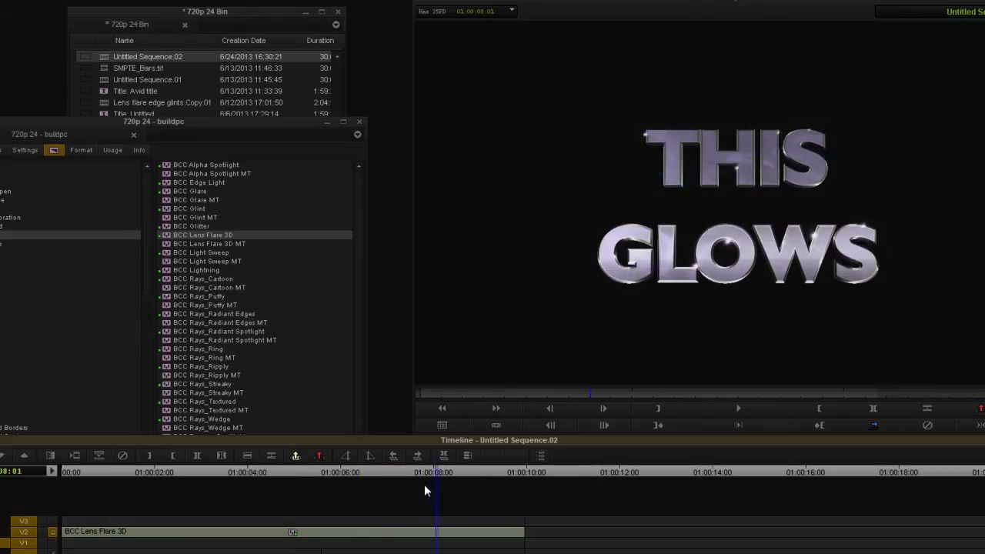
pyautogui.moveTo(88, 476); pyautogui.dragTo(81, 479)
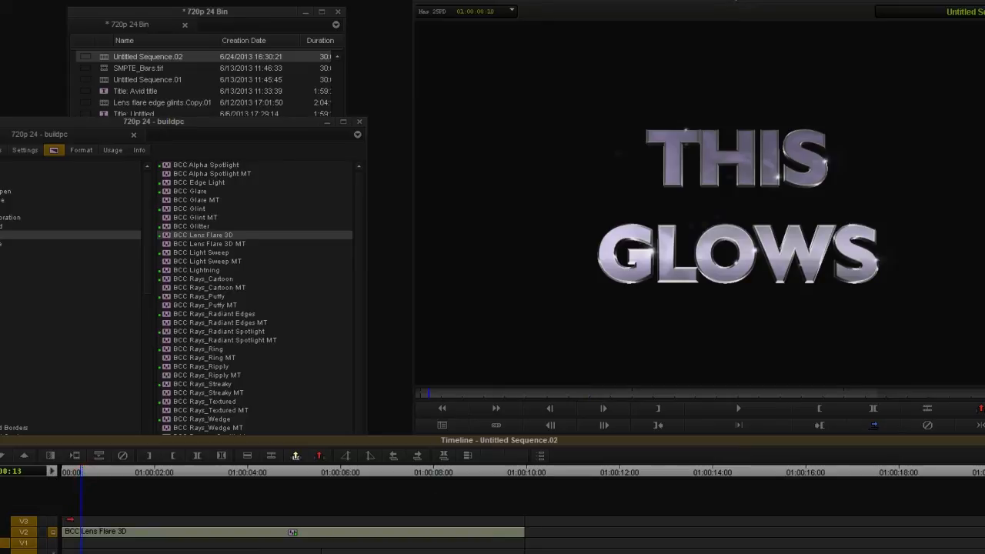
# - Apply BCC Particle Emitter 3D from the BCC Particles category to the filler on track V1
pyautogui.click(79, 544)
pyautogui.moveTo(80, 543)
pyautogui.mouseDown()
pyautogui.moveTo(81, 517)
pyautogui.moveTo(79, 543)
pyautogui.mouseUp()
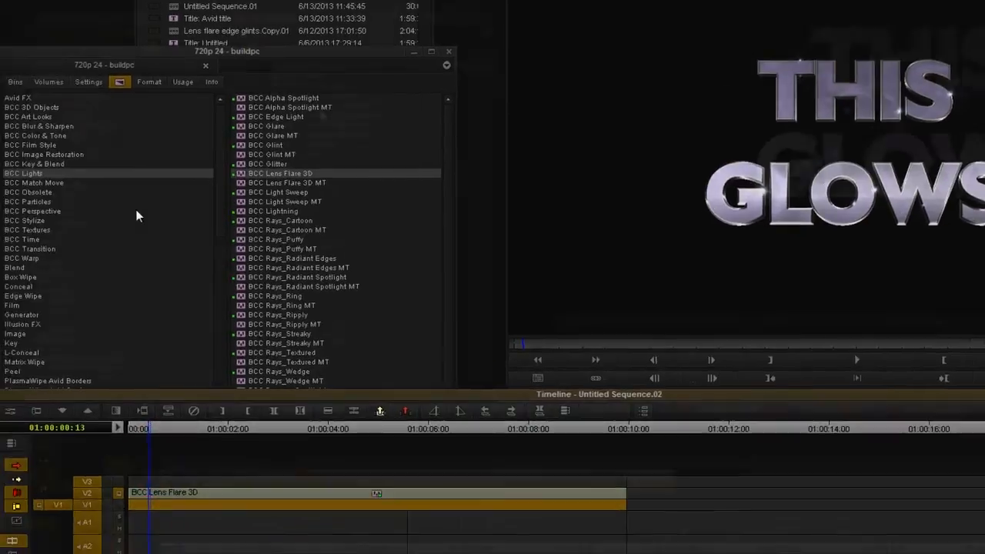
pyautogui.click(157, 201)
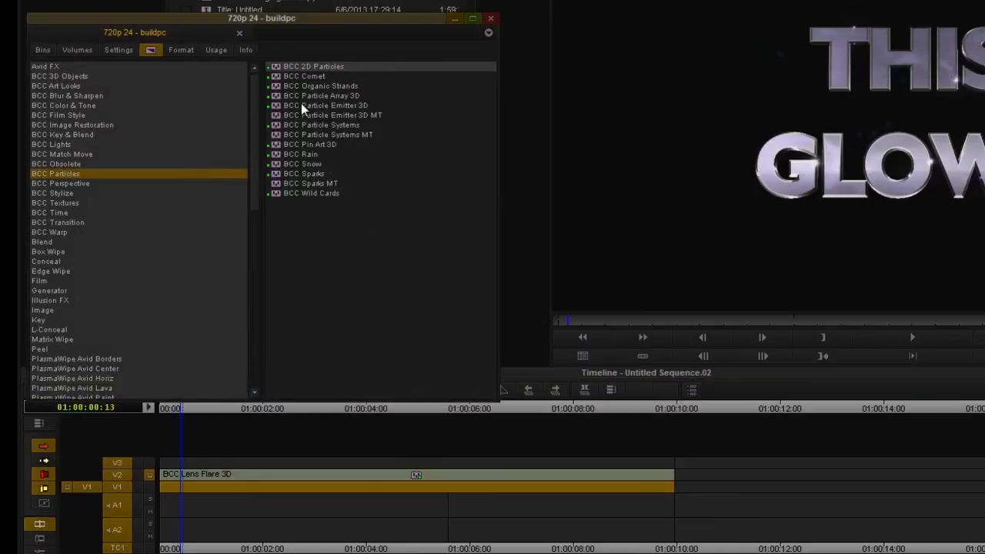
pyautogui.moveTo(301, 106); pyautogui.dragTo(193, 487)
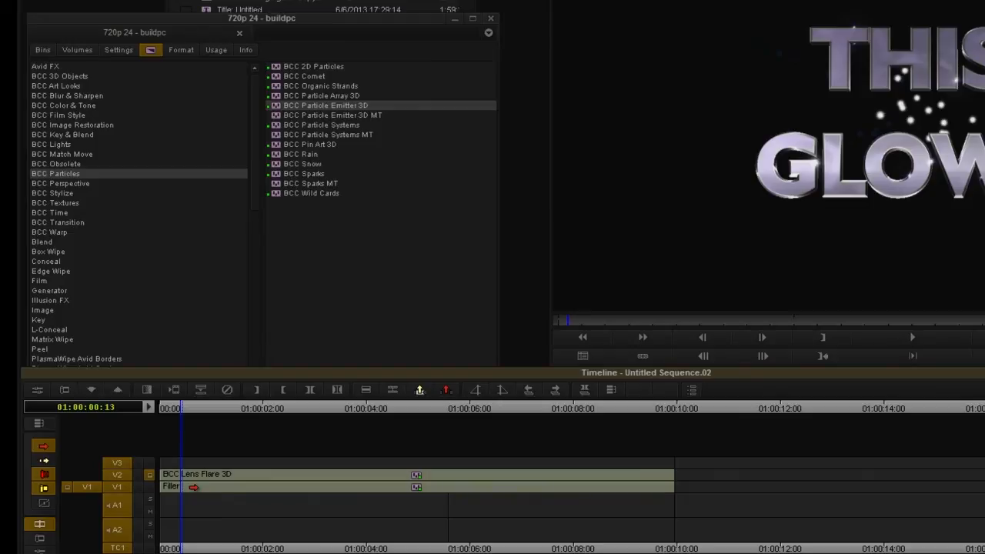
# - Open the particle emitter's settings and load the STARS BACKGROUND.bsp preset
pyautogui.click(37, 390)
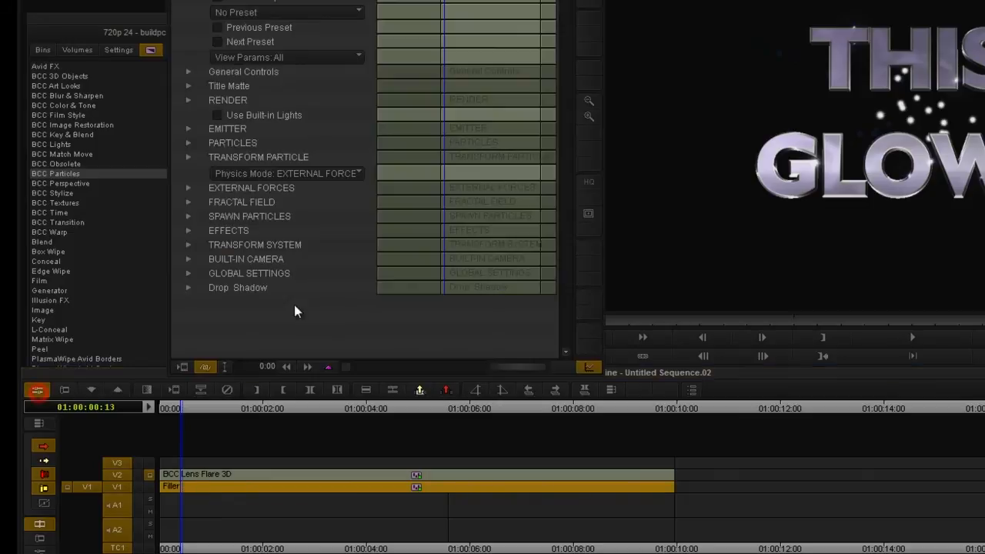
pyautogui.click(229, 13)
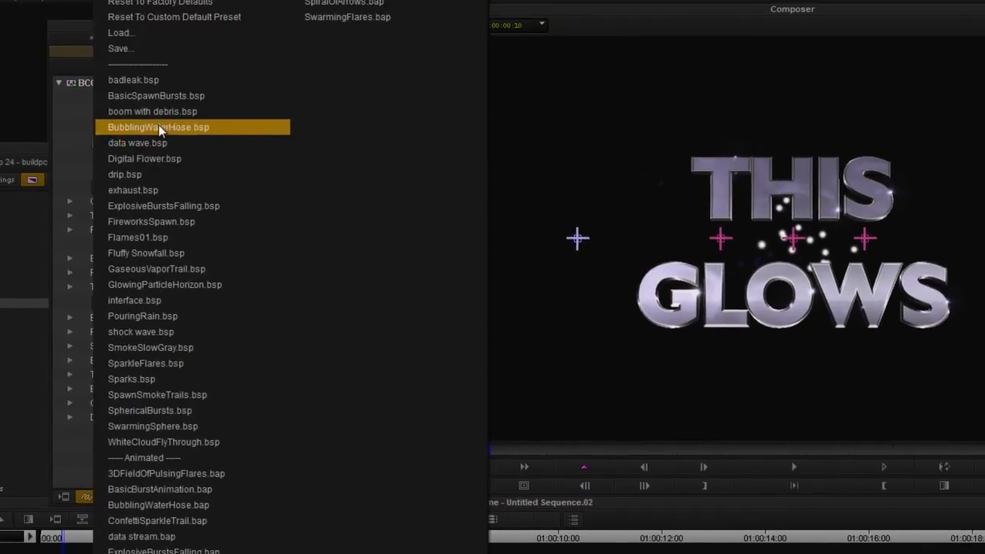
pyautogui.click(133, 32)
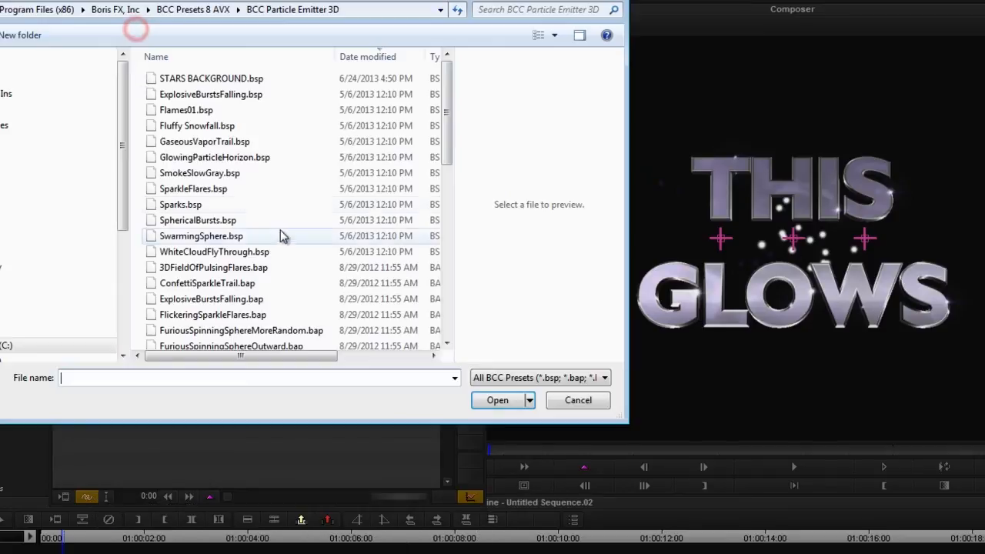
pyautogui.doubleClick(204, 79)
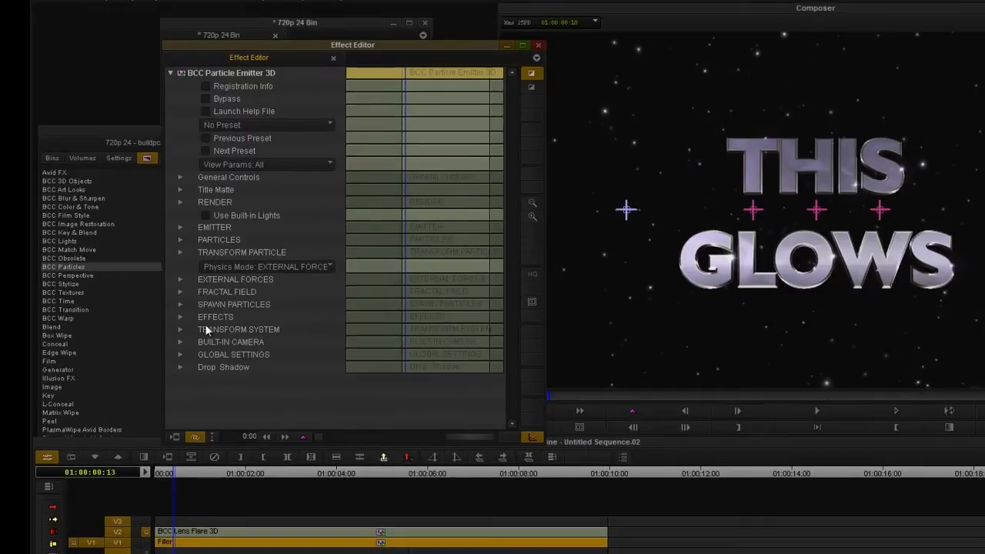
# - Apply BCC Lens Flare 3D from the BCC Lights category to the filler on track V3 and open its settings
pyautogui.click(163, 520)
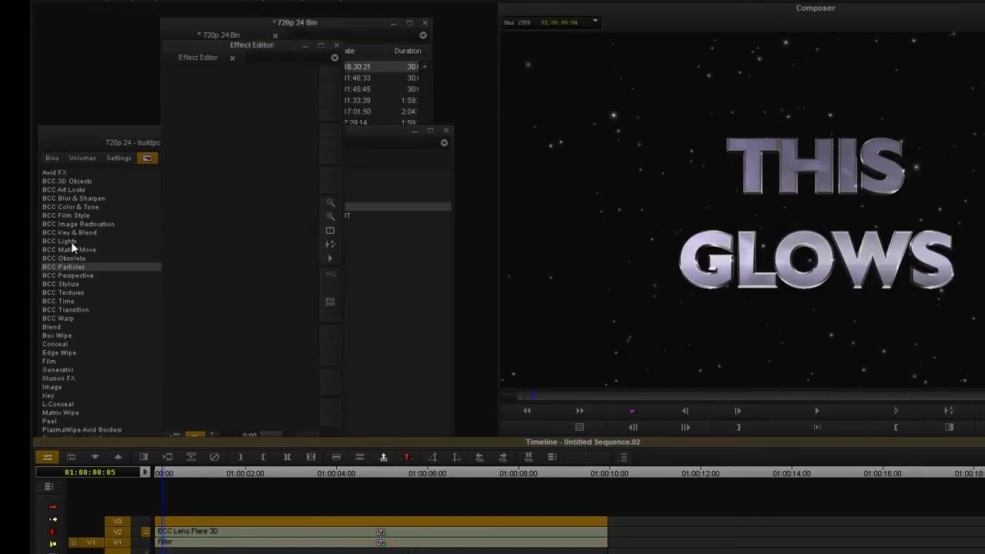
pyautogui.click(77, 241)
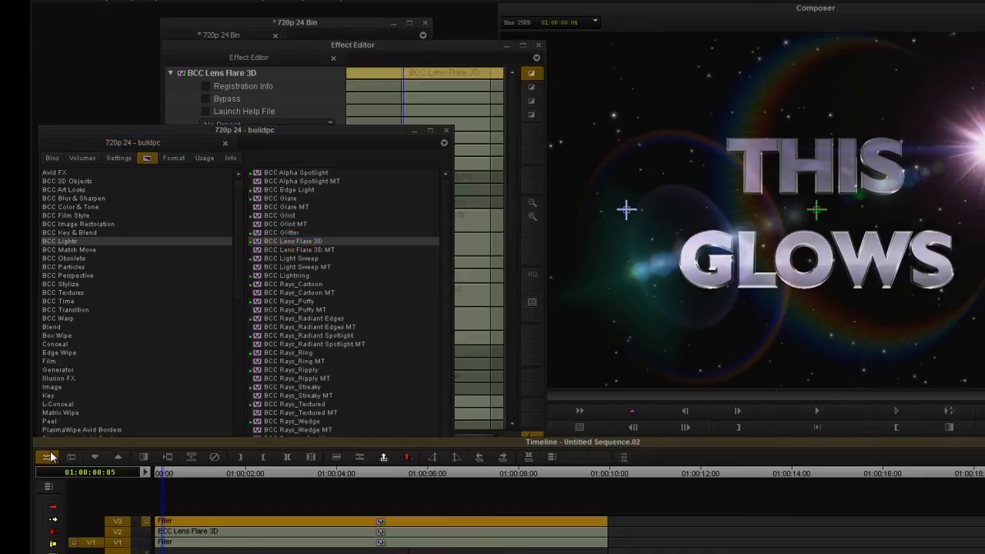
pyautogui.click(186, 117)
# - Load the animated preset Flare on and off.bap on the V3 lens flare, using Stretch To Fit timing from the First Frame
pyautogui.click(219, 125)
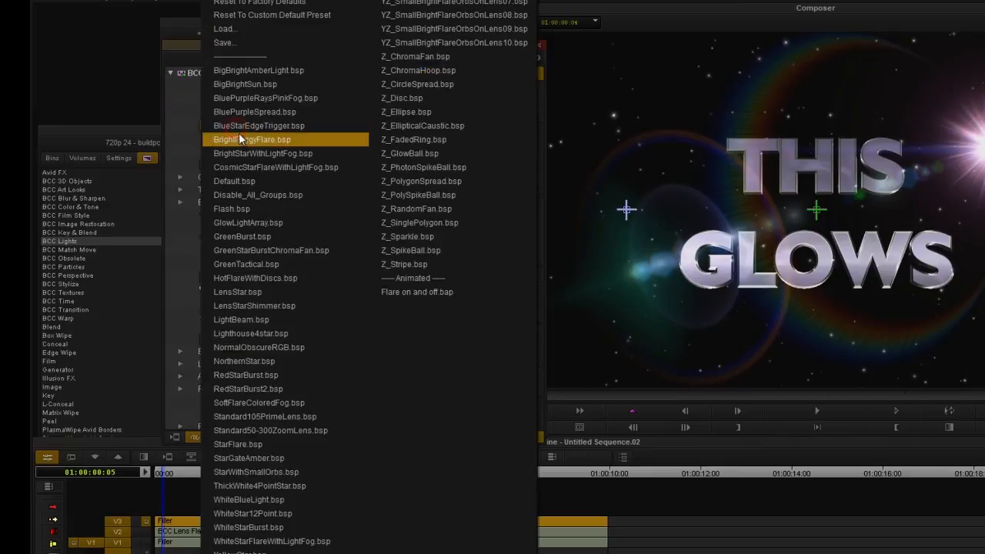
pyautogui.click(409, 290)
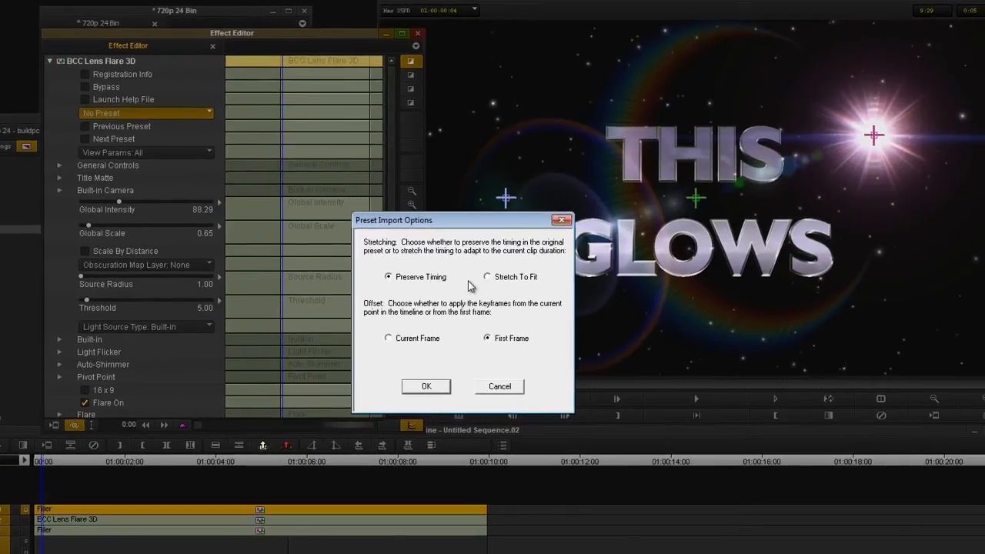
pyautogui.click(487, 277)
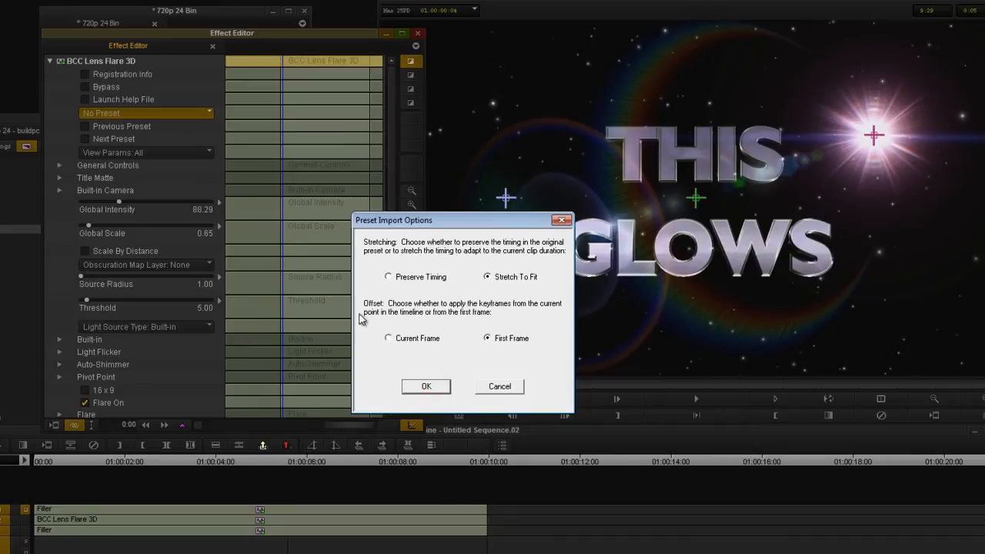
pyautogui.press('Return')
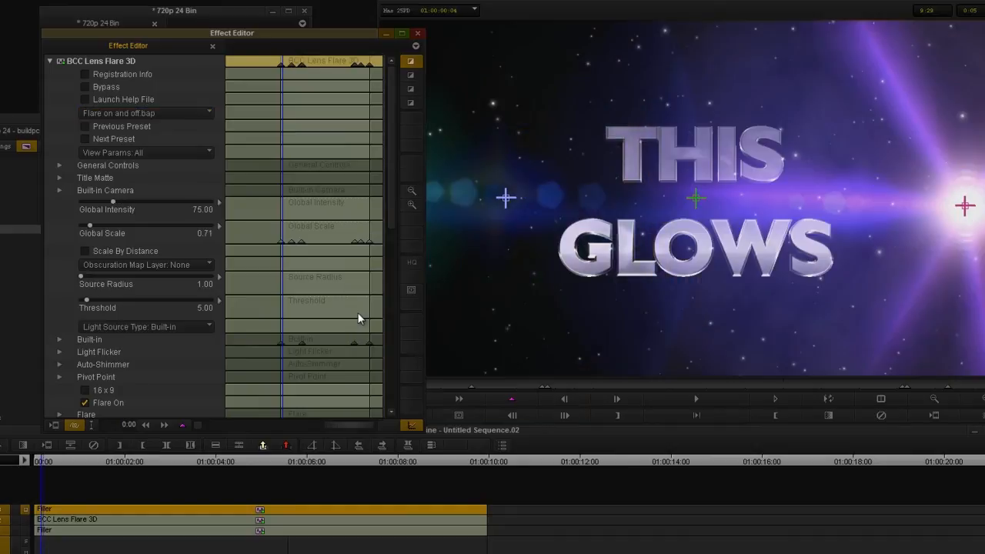
# - Trim the start of the V2 title clip to the opening flare's bright peak at about 01:00:00:26
pyautogui.click(43, 465)
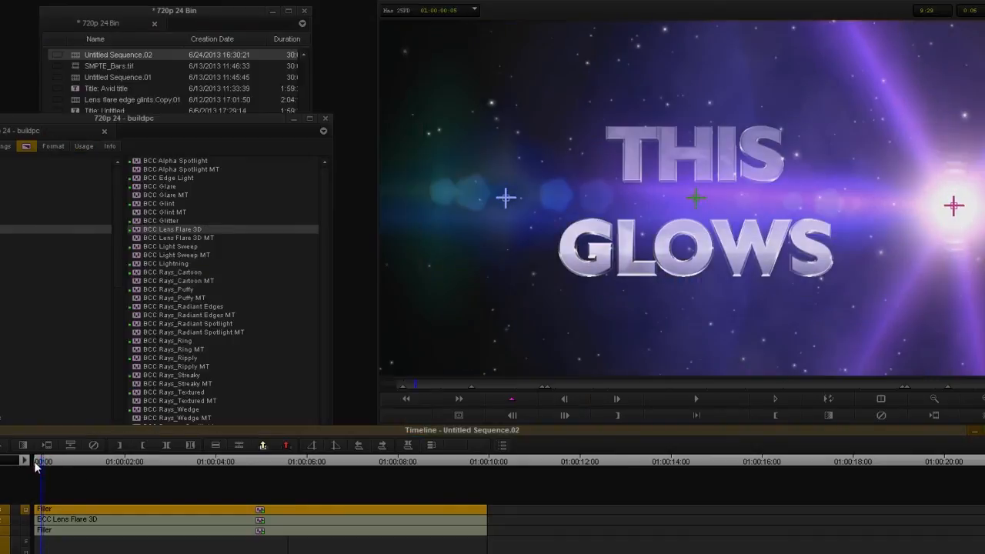
pyautogui.click(71, 465)
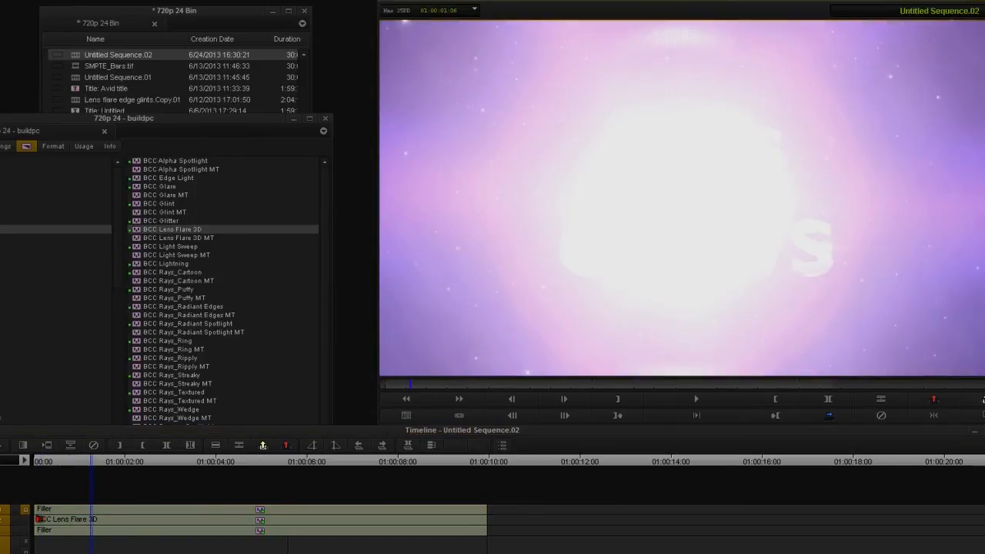
pyautogui.click(38, 520)
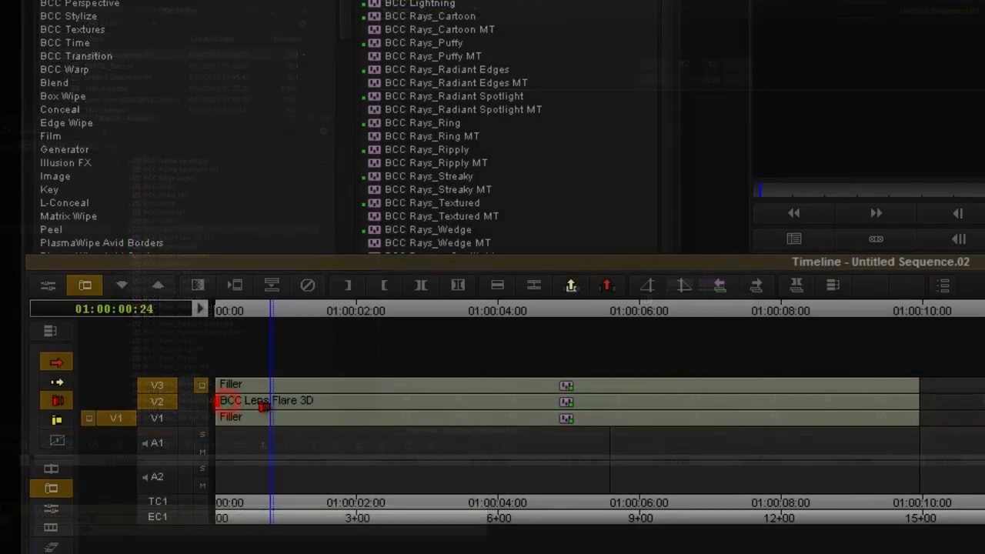
pyautogui.moveTo(263, 406); pyautogui.dragTo(286, 414)
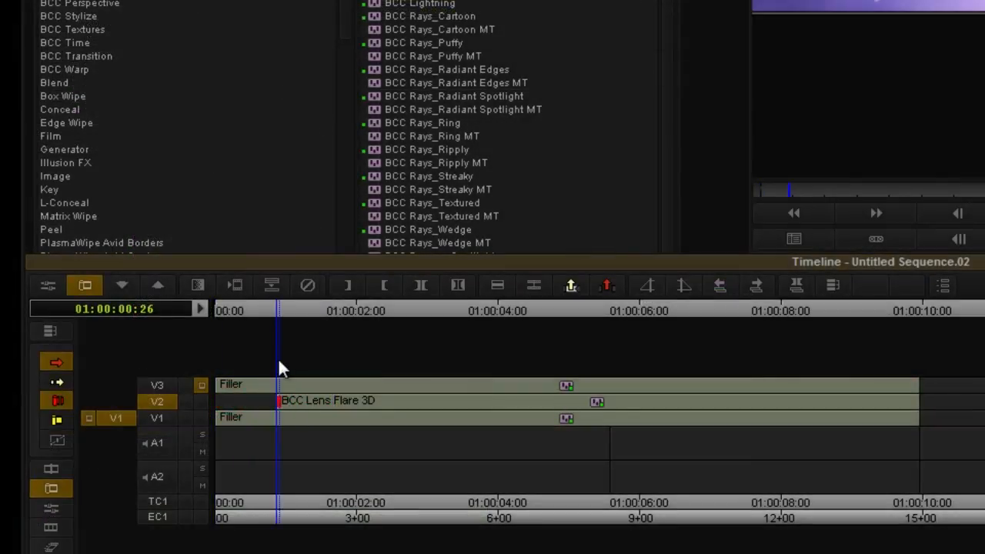
# - Add a 12-frame dissolve centered on the cut at the start of the V2 title clip
pyautogui.click(197, 284)
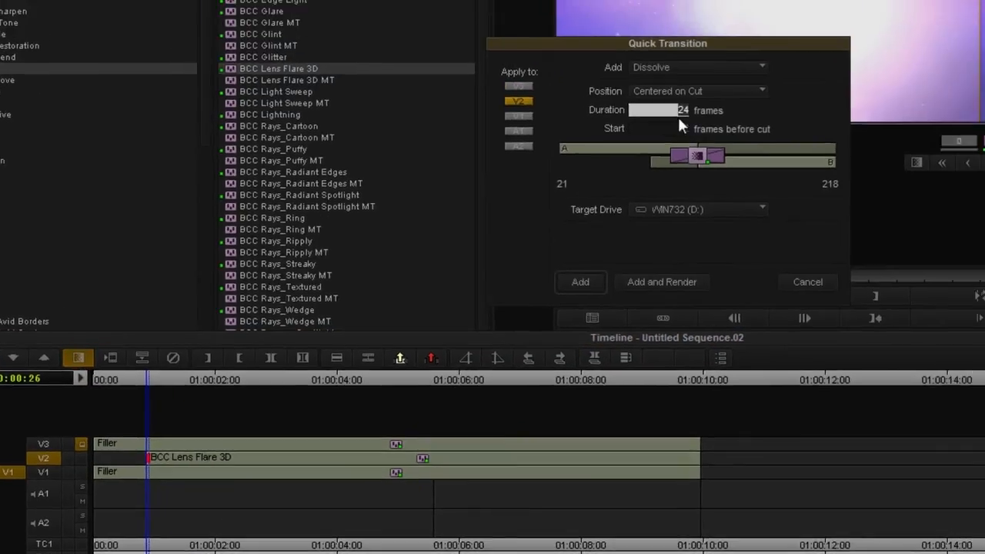
pyautogui.write('12')
pyautogui.click(579, 284)
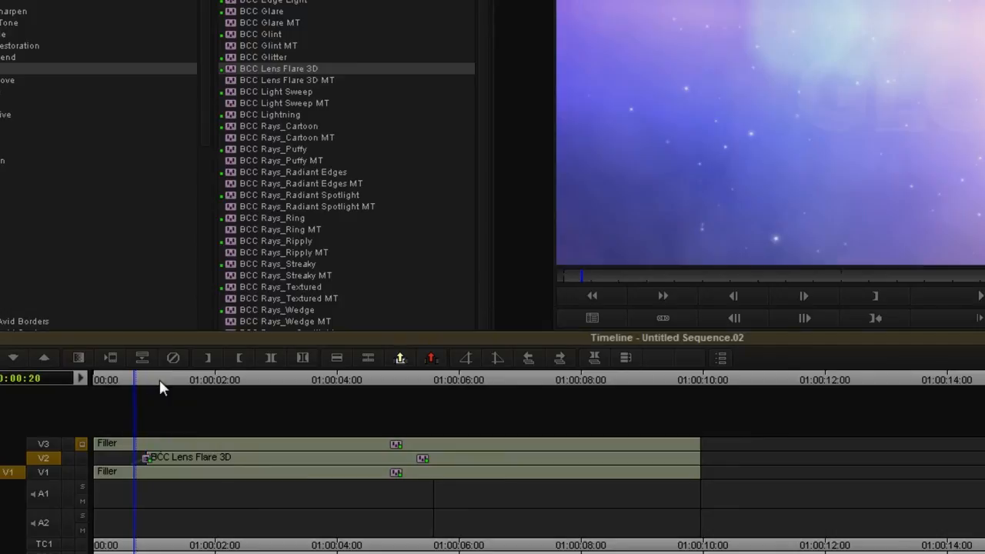
# - Preview the title's fade-in and trim the end of the V2 clip to the closing flare at about 01:00:09:06
pyautogui.click(171, 380)
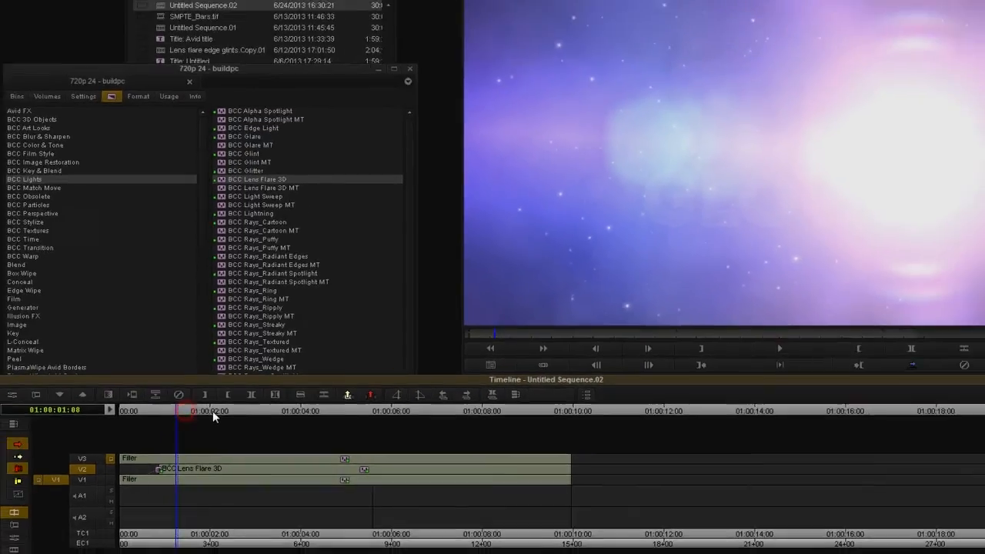
pyautogui.press('space')
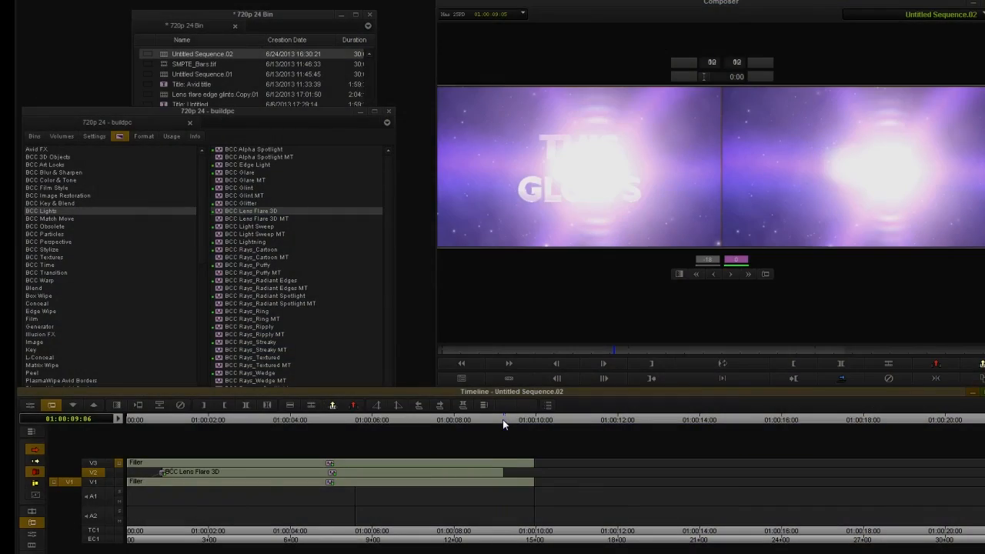
pyautogui.click(503, 420)
pyautogui.click(502, 420)
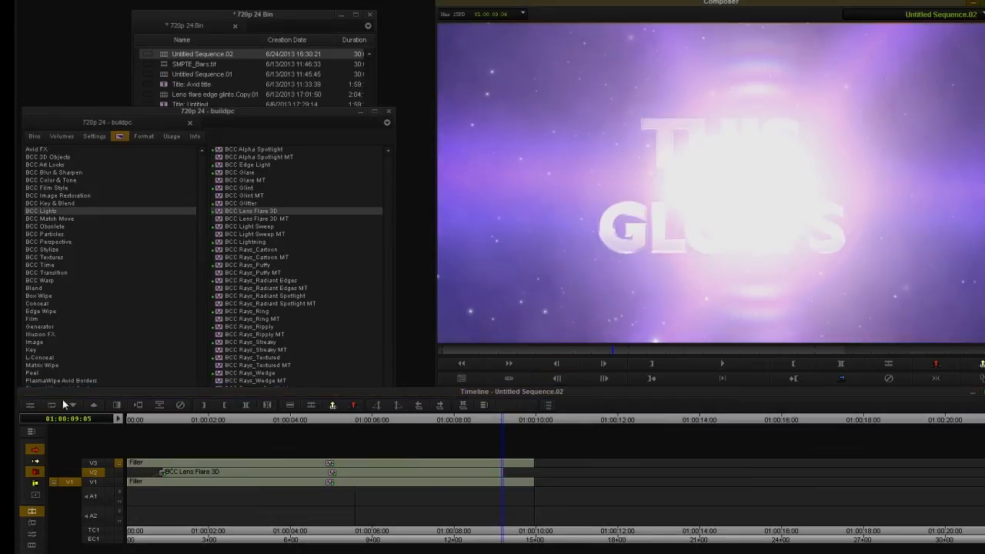
# - Add a 12-frame dissolve starting 12 frames before the cut at the end of the V2 title clip
pyautogui.click(117, 406)
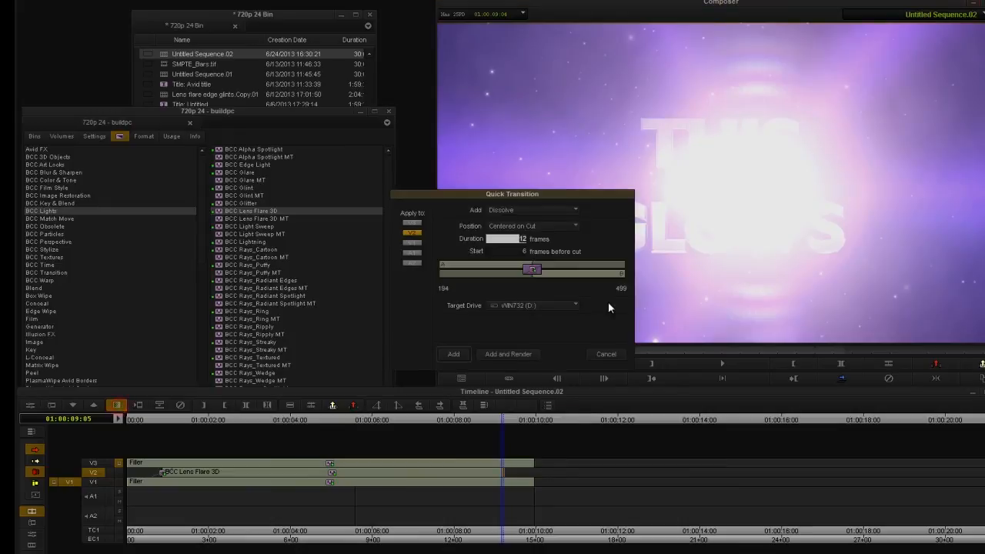
pyautogui.moveTo(535, 272); pyautogui.dragTo(469, 289)
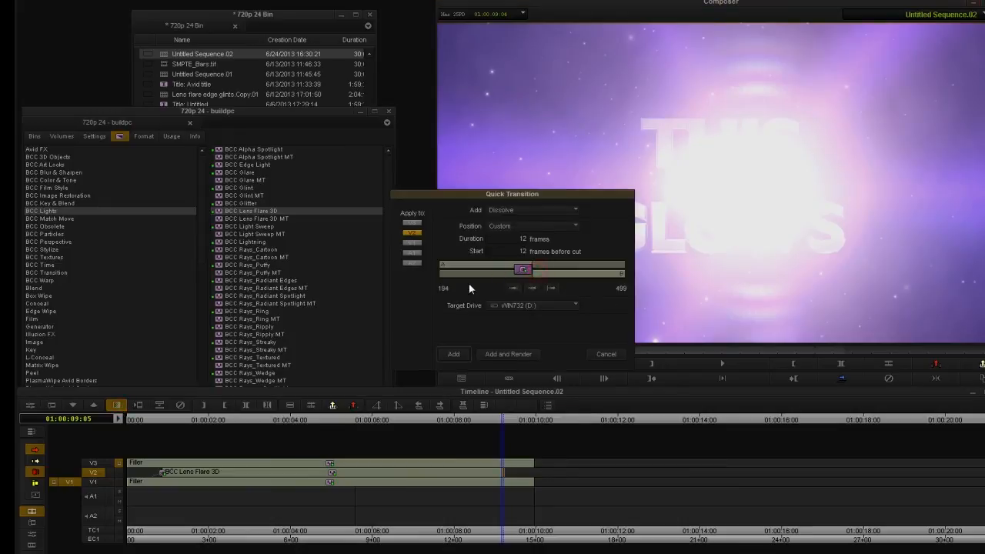
pyautogui.click(519, 237)
pyautogui.click(455, 355)
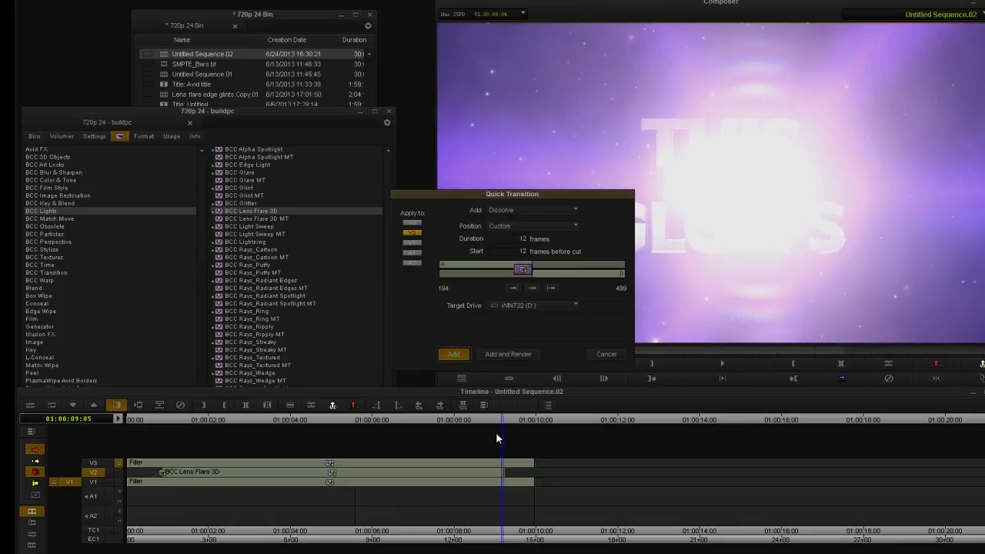
# - Apply BCC Light Sweep from BCC Lights on top of the V2 title clip's effects at 01:00:04:24 and open its settings
pyautogui.click(324, 420)
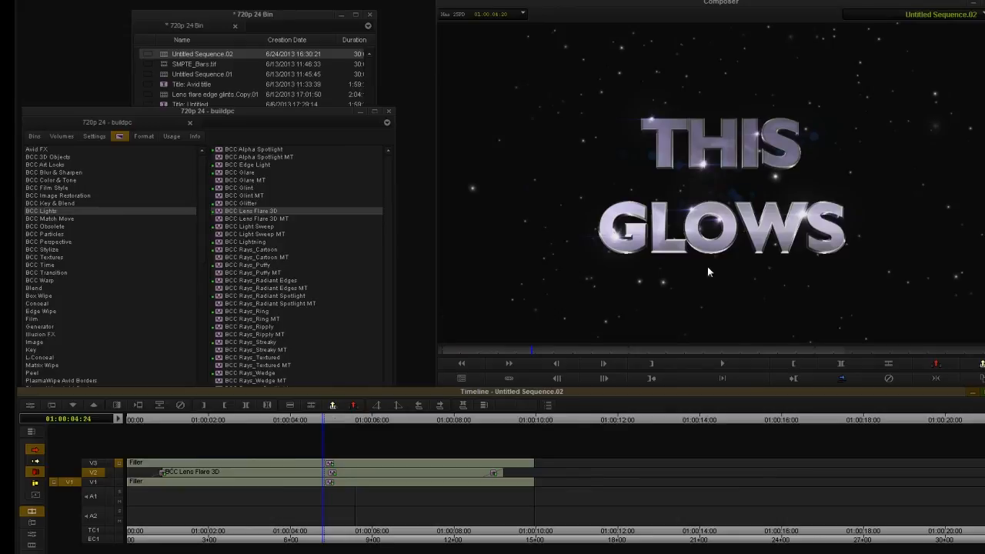
pyautogui.click(234, 471)
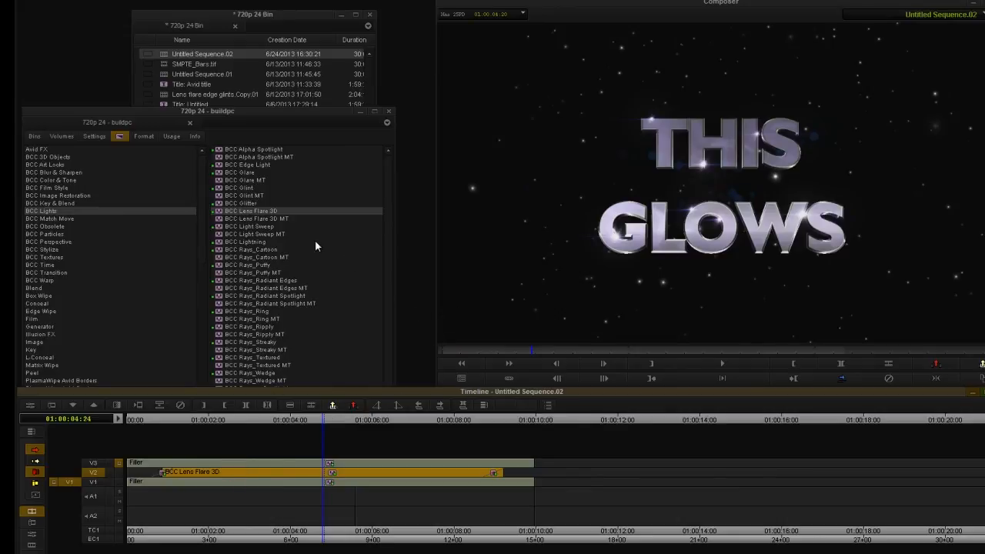
pyautogui.click(254, 227)
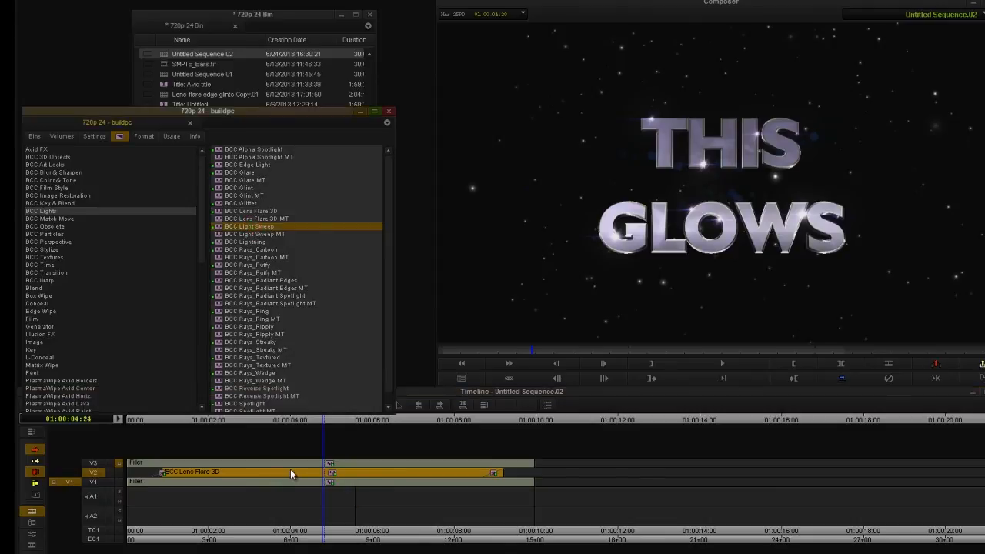
pyautogui.moveTo(253, 227); pyautogui.dragTo(289, 469)
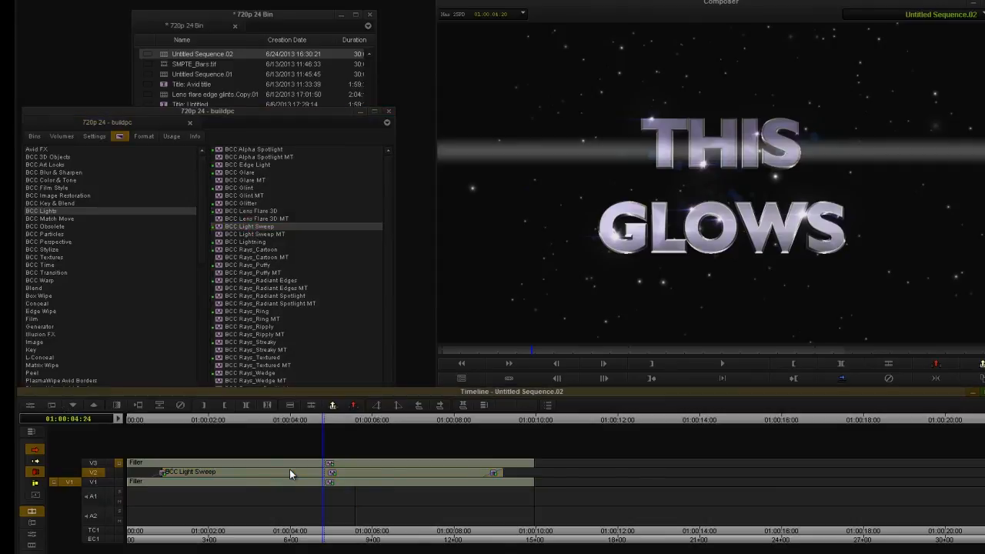
pyautogui.click(29, 407)
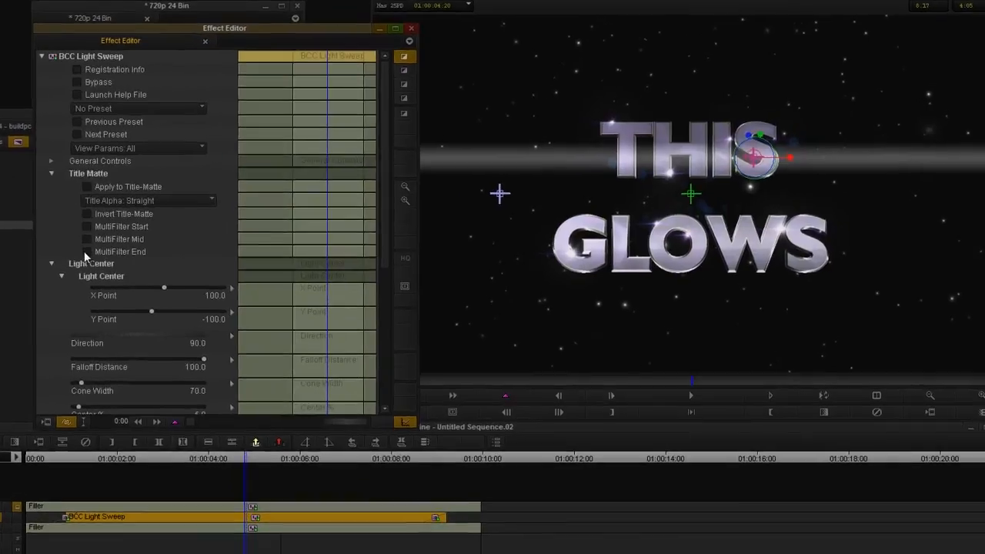
# - Enable MultiFilter End in the Light Sweep's Title Matte settings and collapse its Title Matte and Light Center groups
pyautogui.click(179, 234)
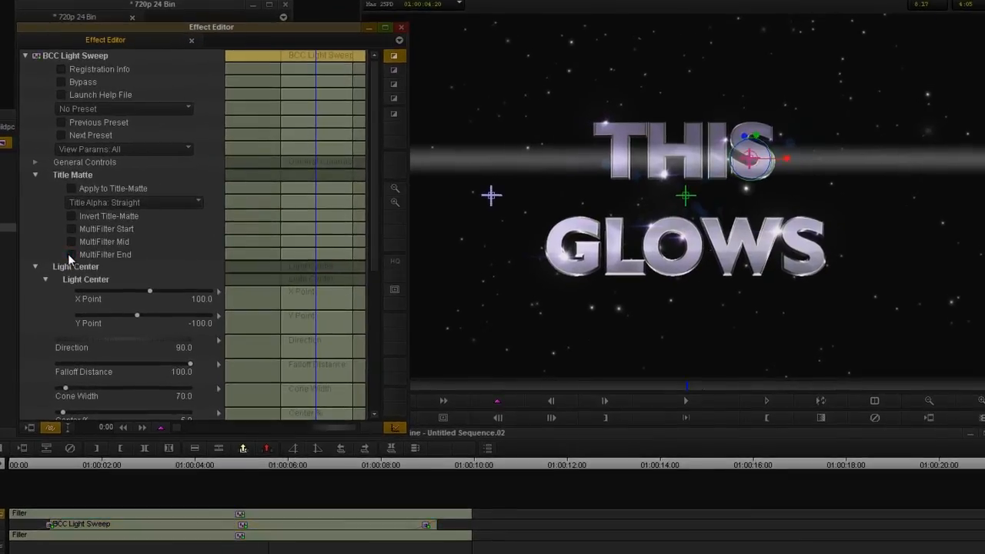
pyautogui.click(34, 176)
pyautogui.click(35, 188)
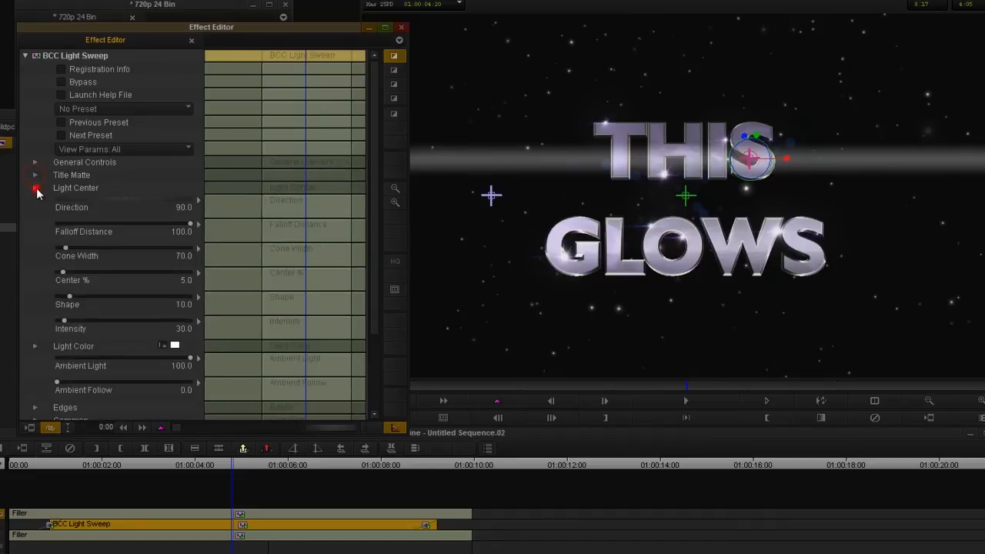
# - Enable MultiFilter Mid in the Title Matte settings of the title's BCC Lens Flare 3D and return to the Light Sweep
pyautogui.click(25, 55)
pyautogui.click(25, 69)
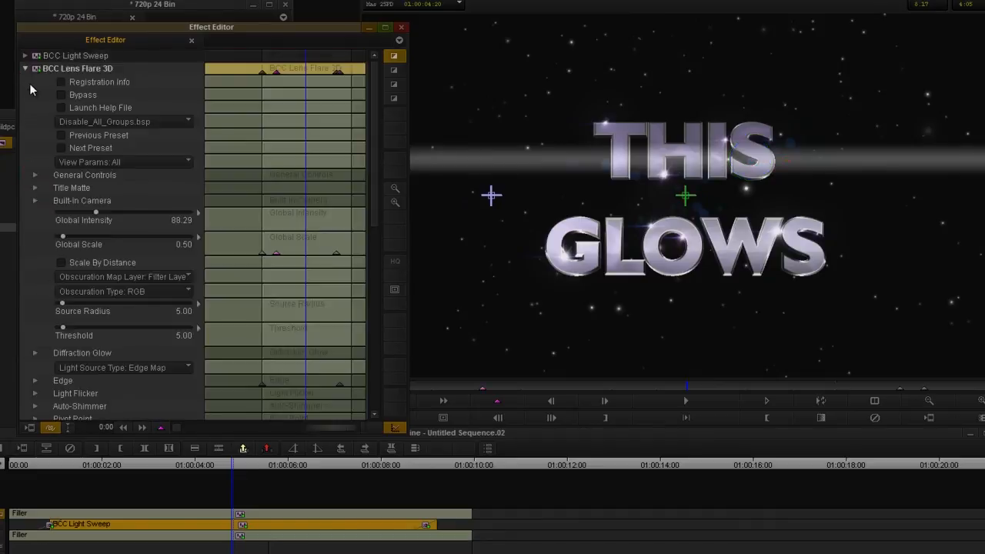
pyautogui.click(35, 188)
pyautogui.click(68, 255)
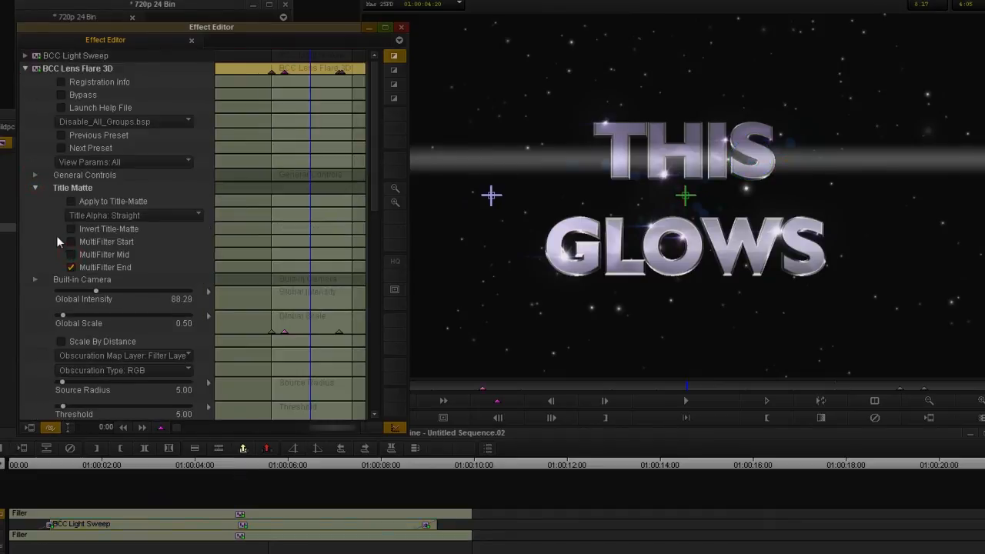
pyautogui.click(26, 68)
pyautogui.click(24, 55)
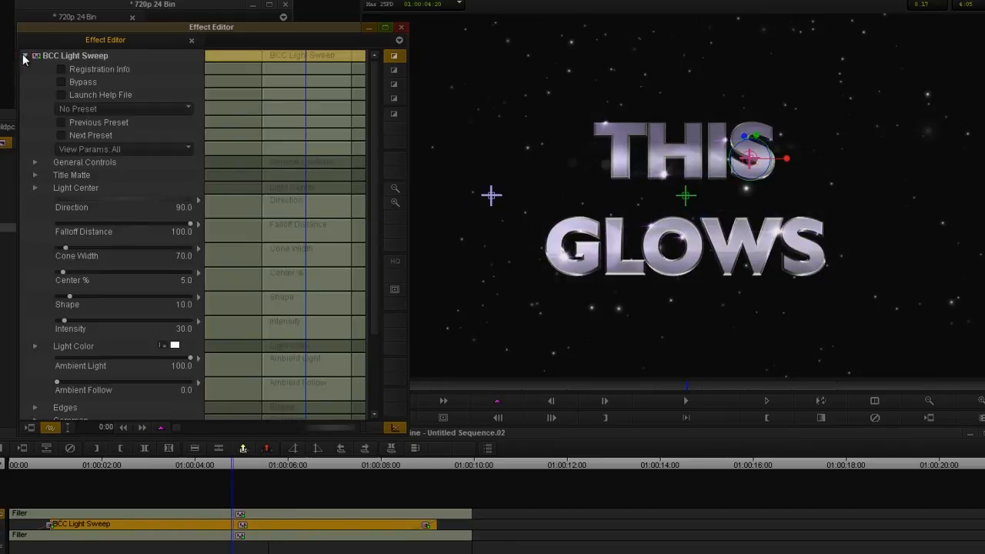
# - Set the Light Sweep's direction to about 49.4, cone width 141.4 and intensity 69.6, and keyframe its Light Center at about -322.9, -83.3
pyautogui.moveTo(786, 159); pyautogui.dragTo(743, 121)
pyautogui.moveTo(750, 159); pyautogui.dragTo(477, 165)
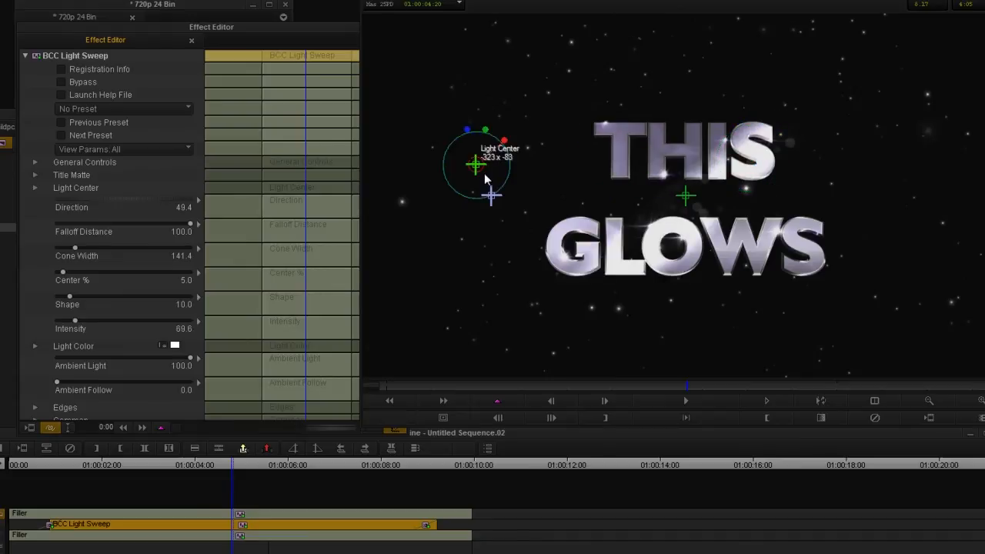
pyautogui.click(34, 188)
pyautogui.click(160, 430)
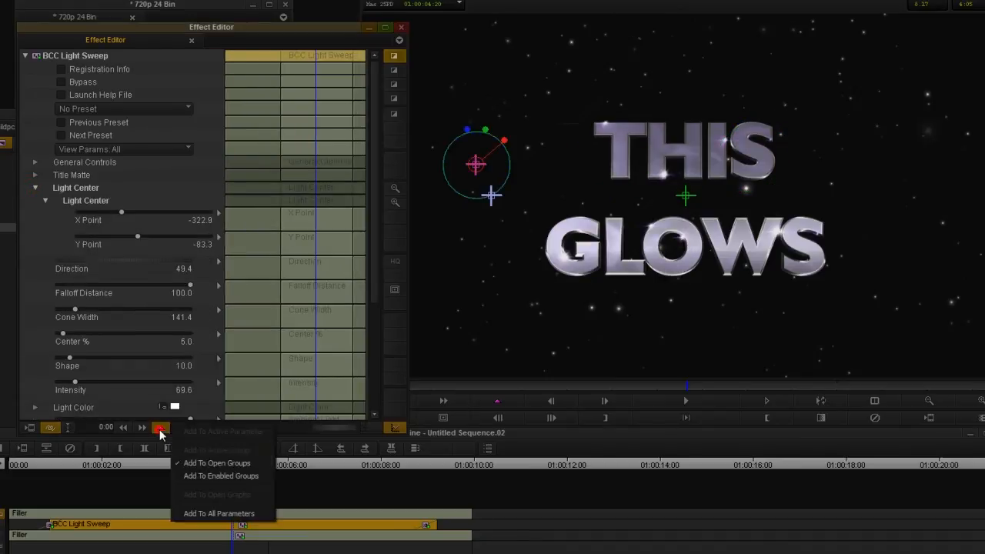
pyautogui.click(219, 463)
# - Keyframe the Light Sweep's Light Center at about X 475.0, Y 11.1 at 01:00:06:29
pyautogui.click(334, 231)
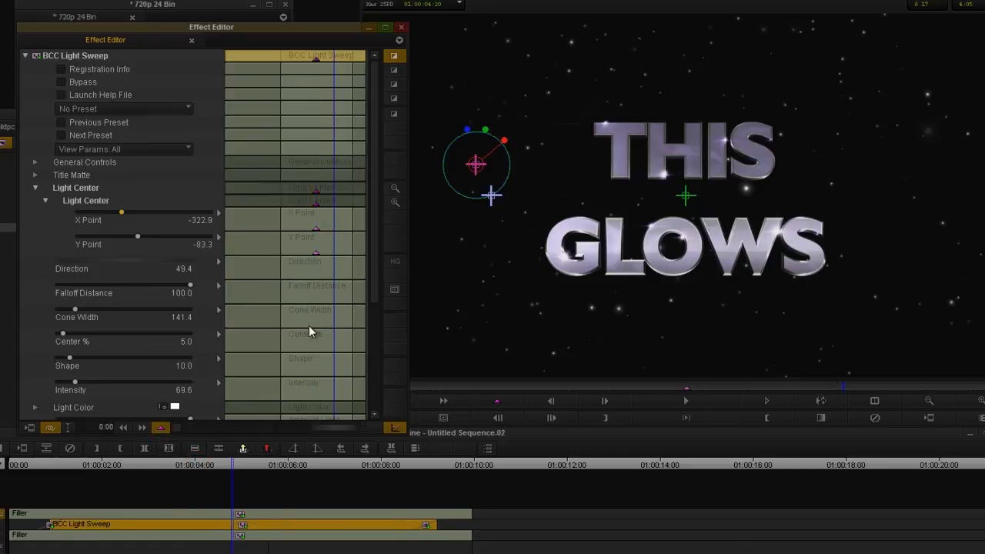
pyautogui.moveTo(475, 164); pyautogui.dragTo(984, 202)
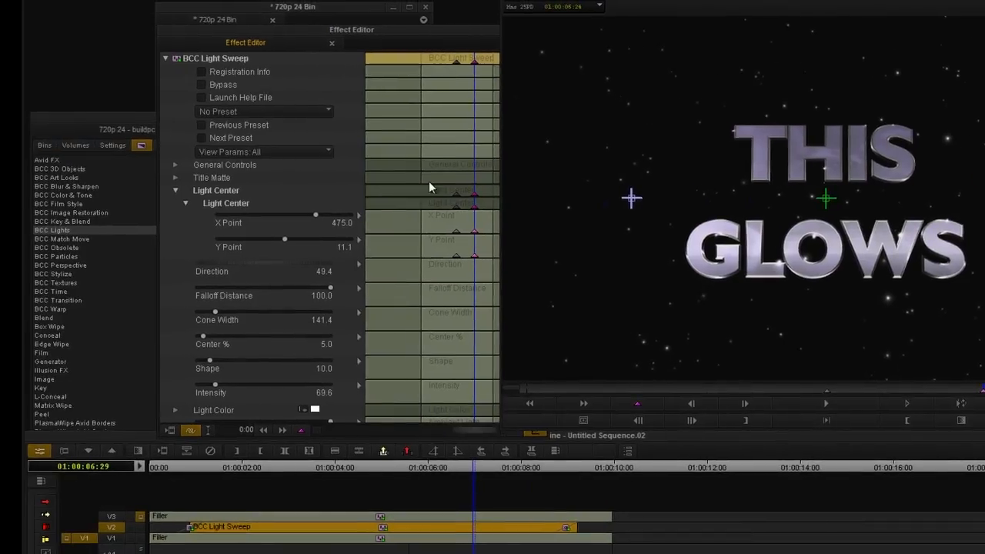
pyautogui.click(175, 191)
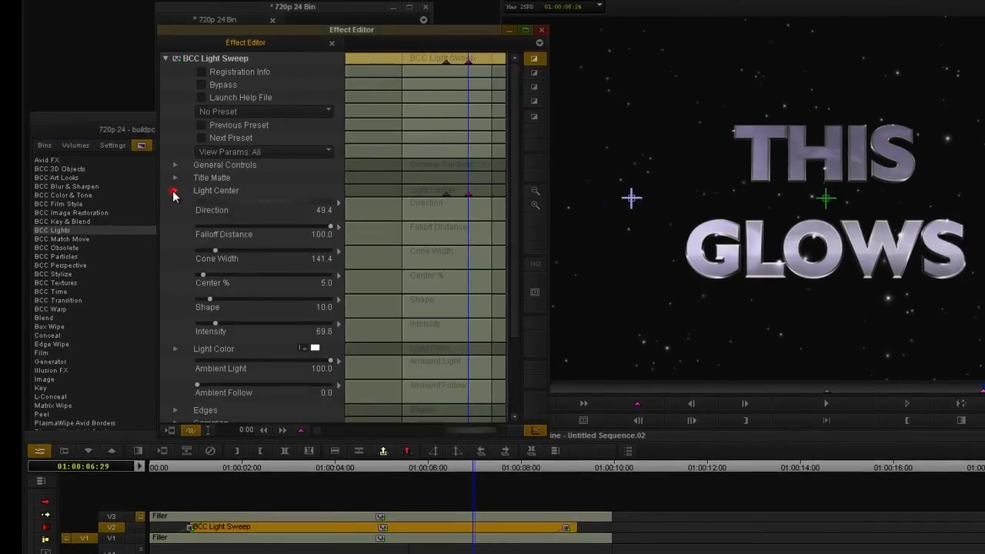
# - Apply BCC Film Glow from BCC Film Style to the V2 title clip, turning off Safe Levels and enabling MultiFilter End
pyautogui.click(68, 205)
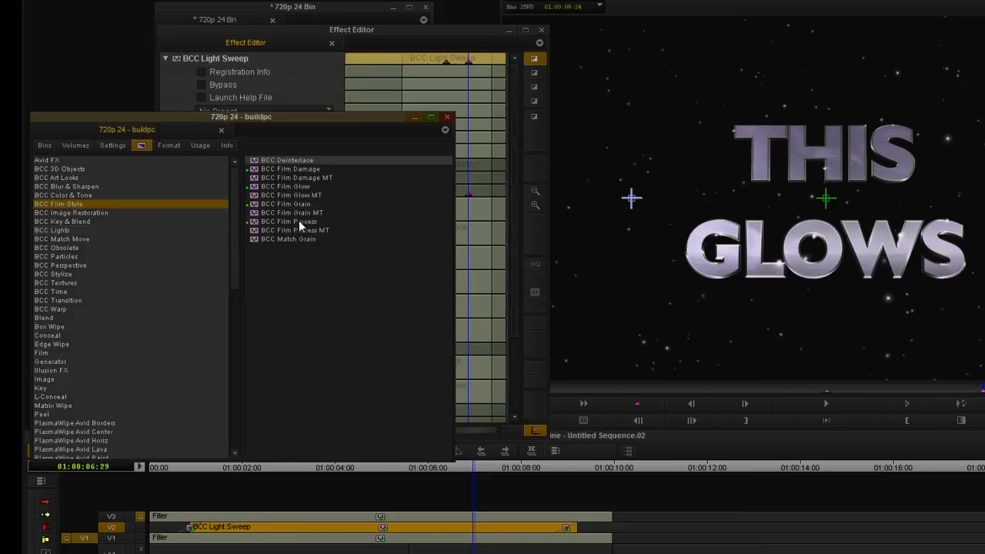
pyautogui.moveTo(290, 188); pyautogui.dragTo(271, 534)
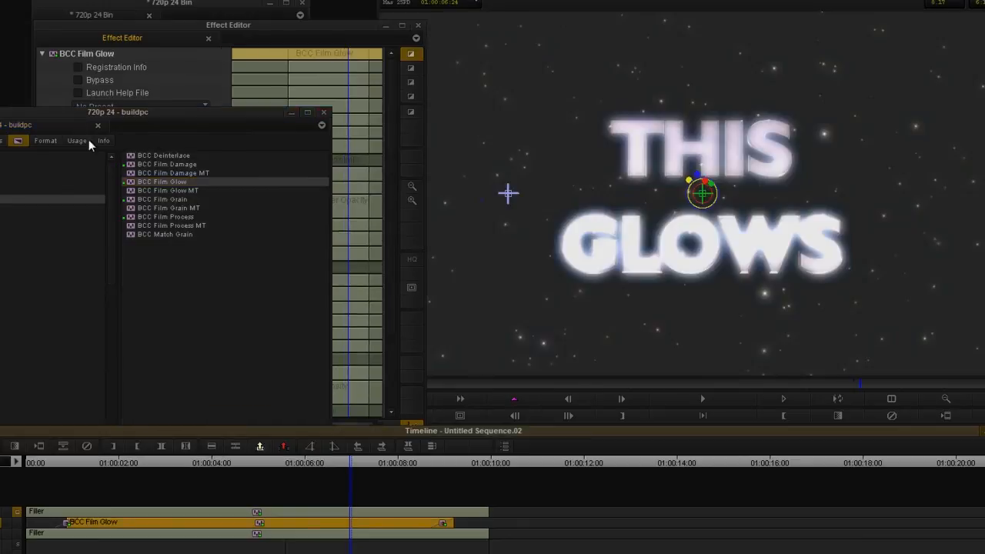
pyautogui.click(50, 72)
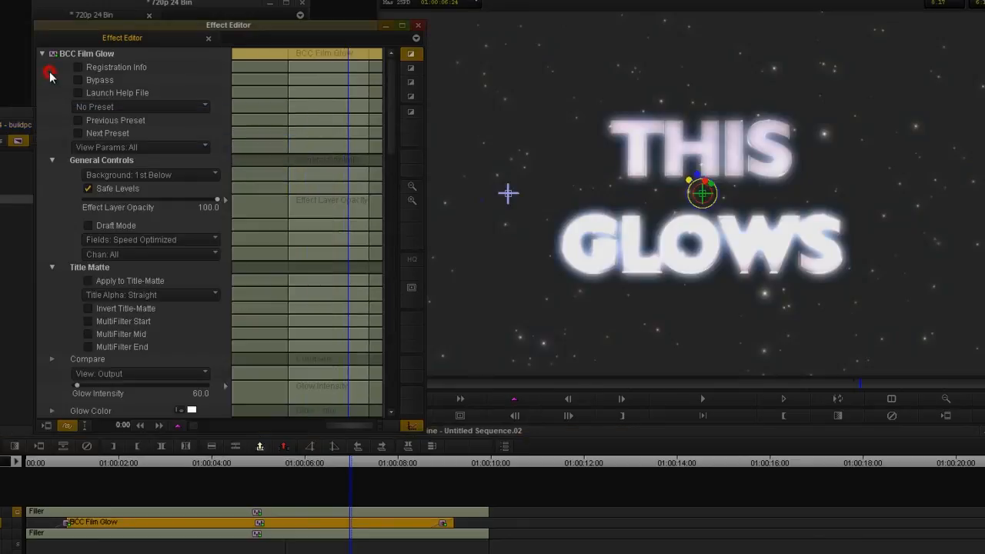
pyautogui.click(88, 189)
pyautogui.click(87, 346)
# - Enable MultiFilter Mid in the Title Matte settings of the BCC Light Sweep beneath the Film Glow
pyautogui.click(42, 53)
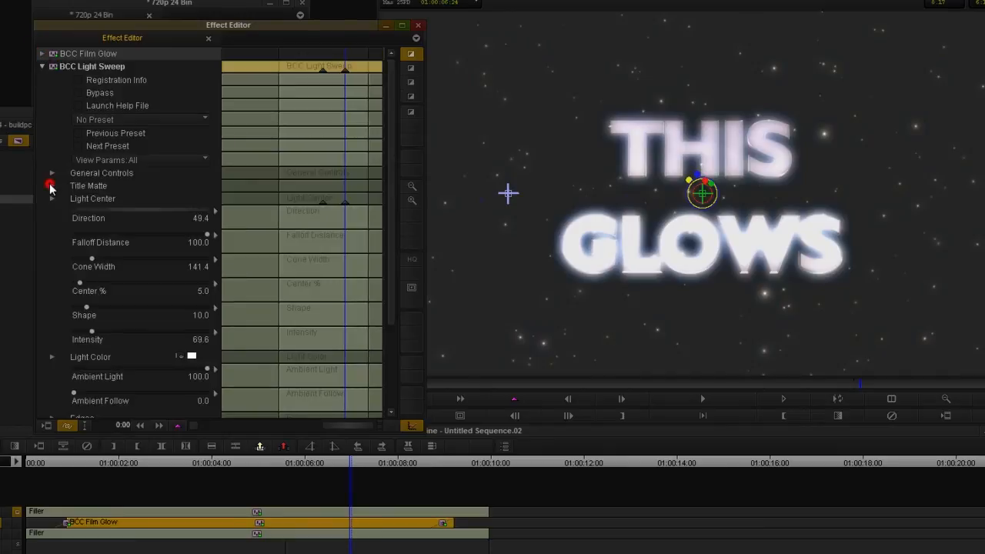
pyautogui.click(87, 253)
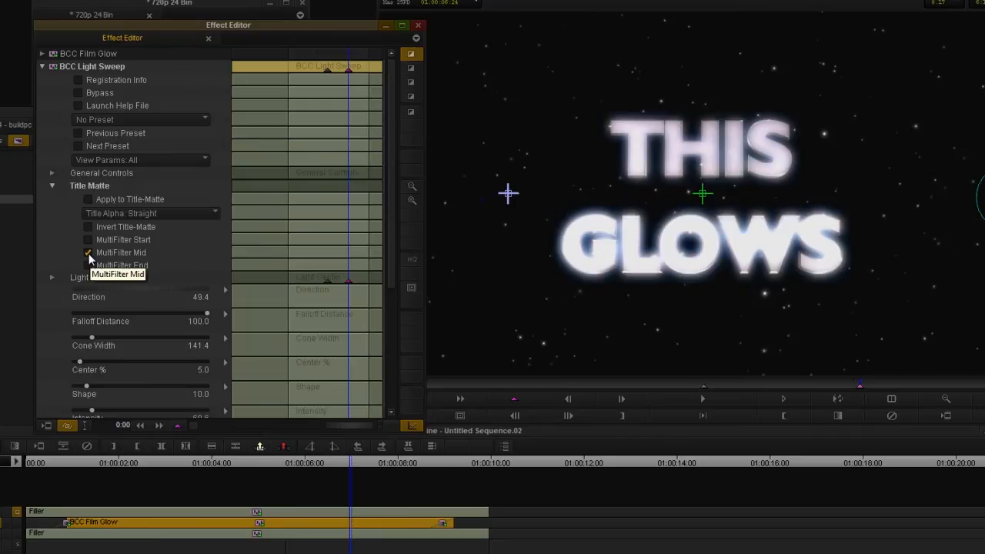
pyautogui.click(42, 66)
# - Set the Film Glow's Glow Threshold to about 11.9 and its Matte Layer to Filter Layer, and preview the result further along
pyautogui.click(42, 54)
pyautogui.scroll(-5, 65, 319)
pyautogui.scroll(-3, 65, 319)
pyautogui.click(90, 317)
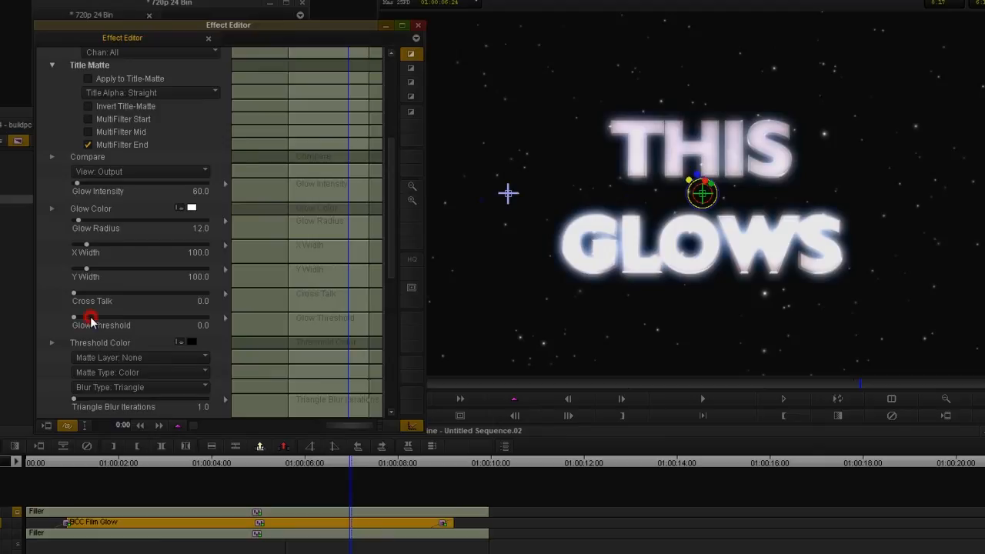
pyautogui.click(123, 358)
pyautogui.click(126, 388)
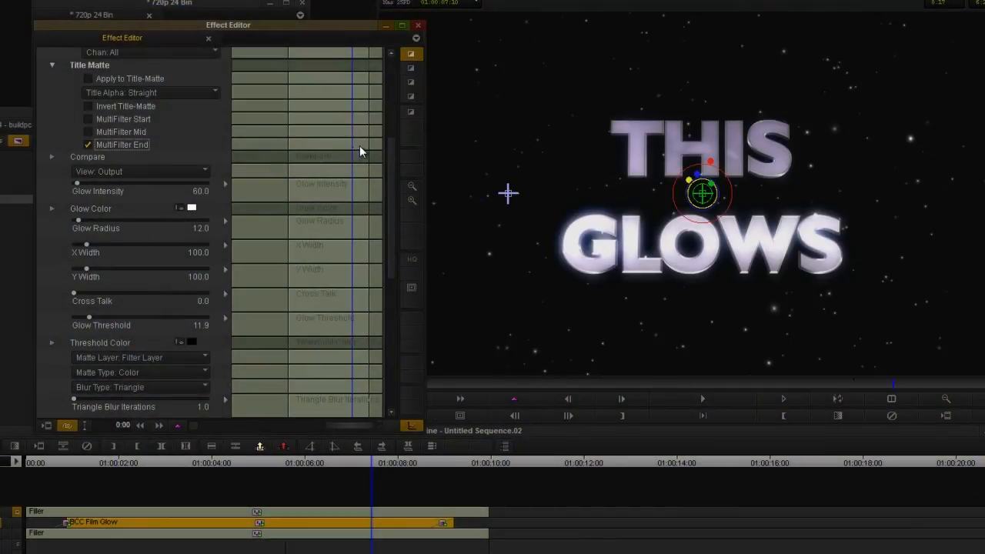
pyautogui.click(360, 148)
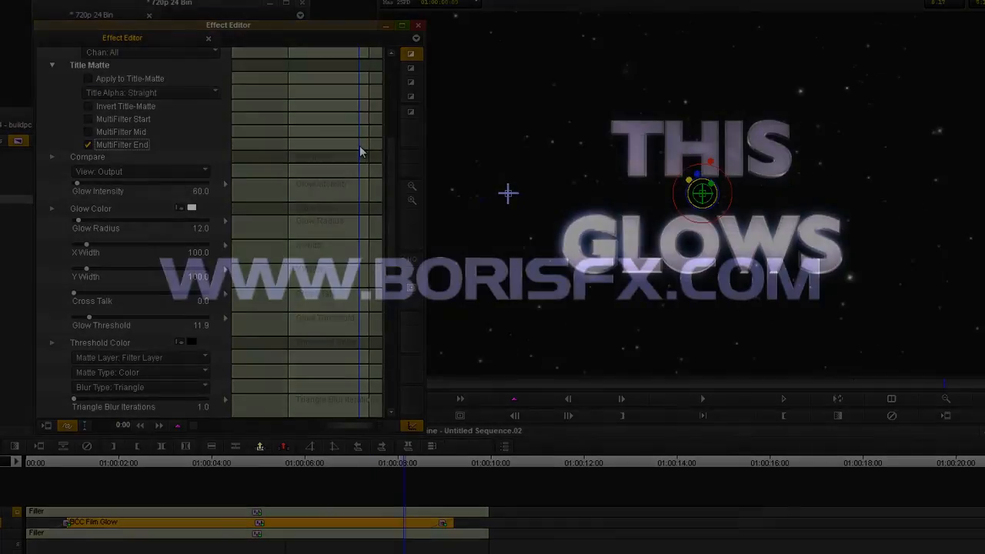